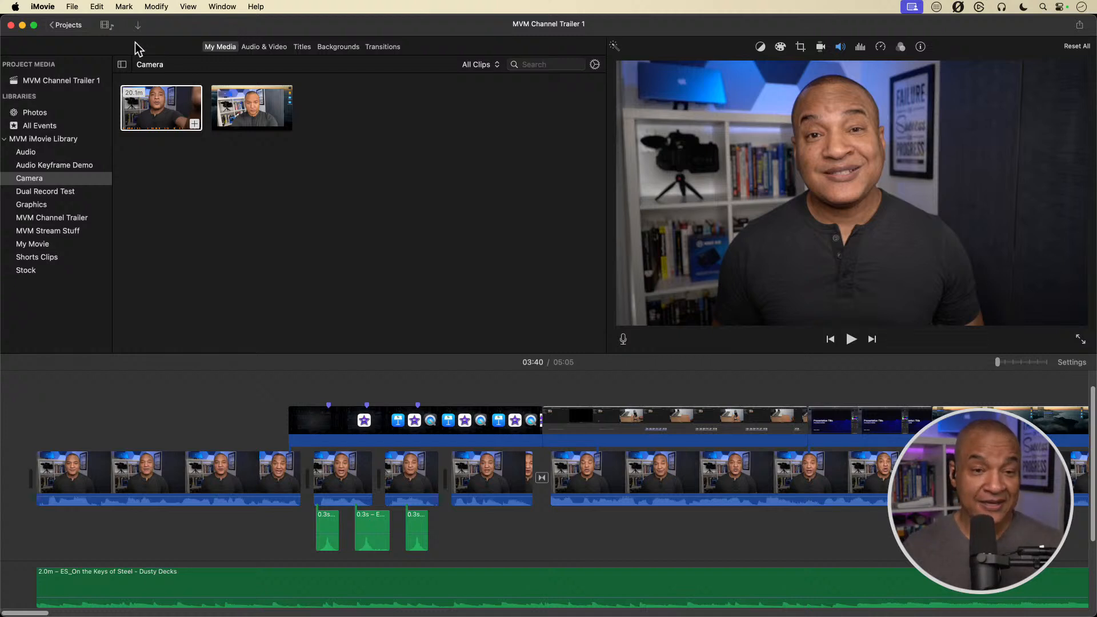
Look through the choices for opening an existing library or creating a new one.
click(72, 8)
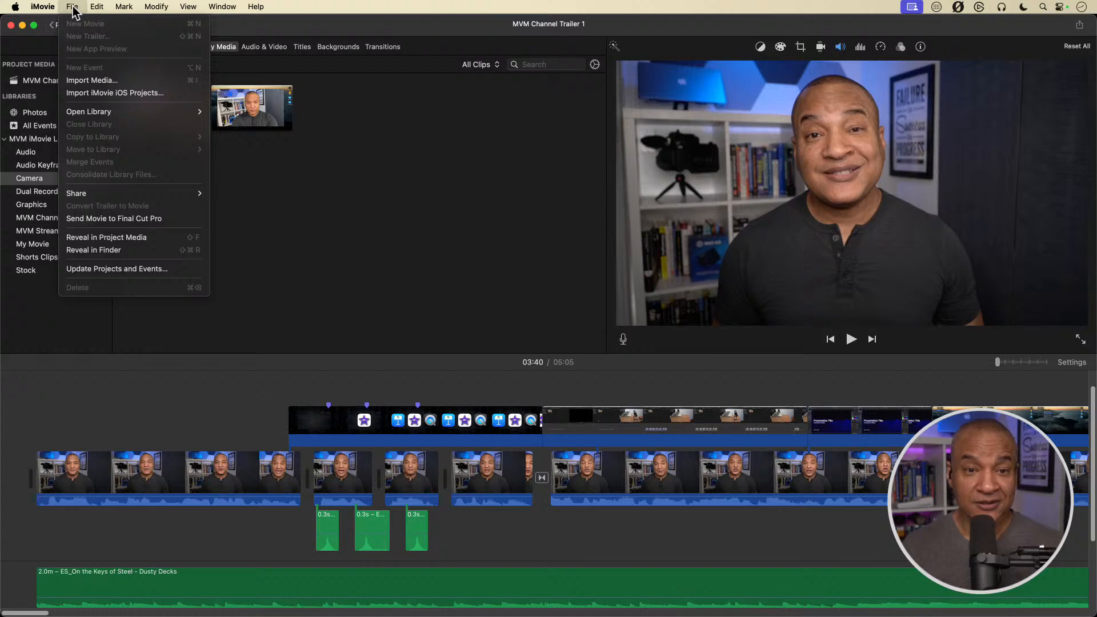
mouse_move(114, 114)
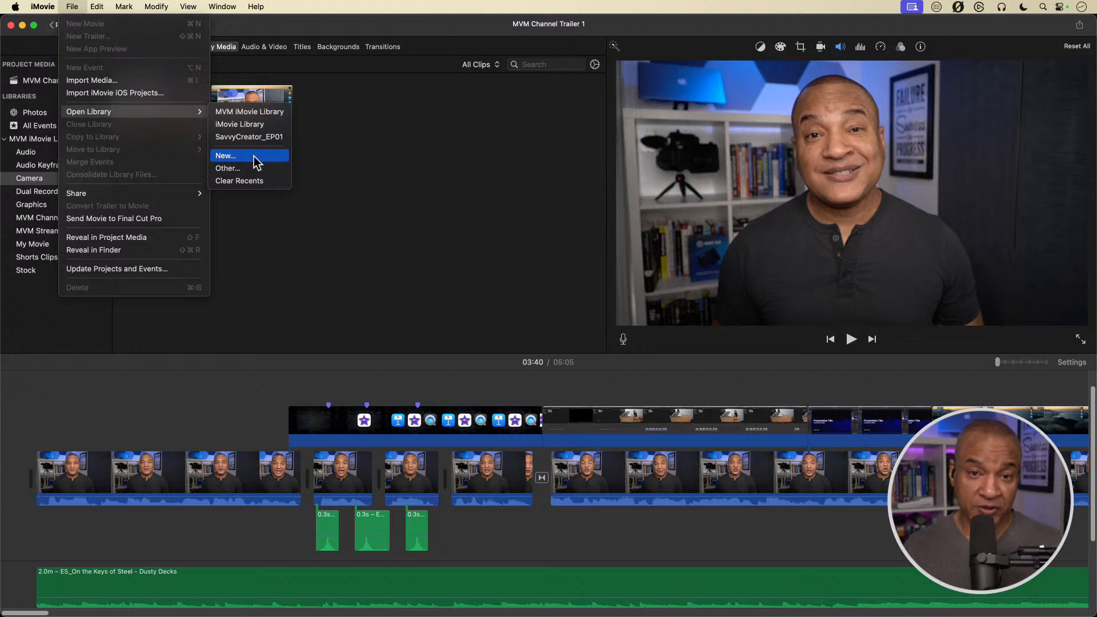
click(247, 32)
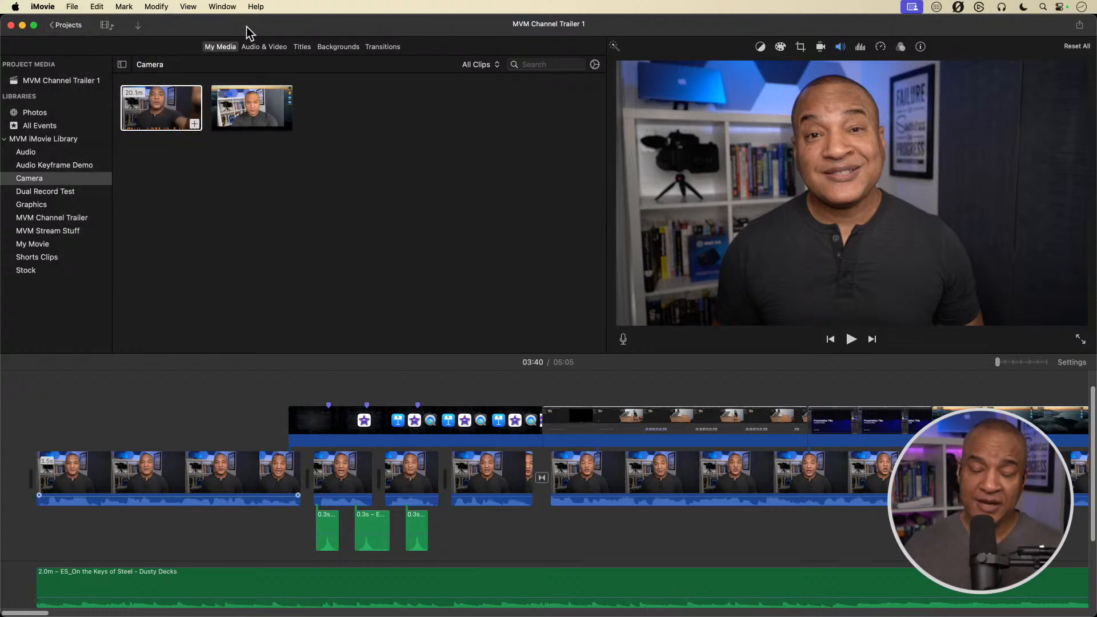
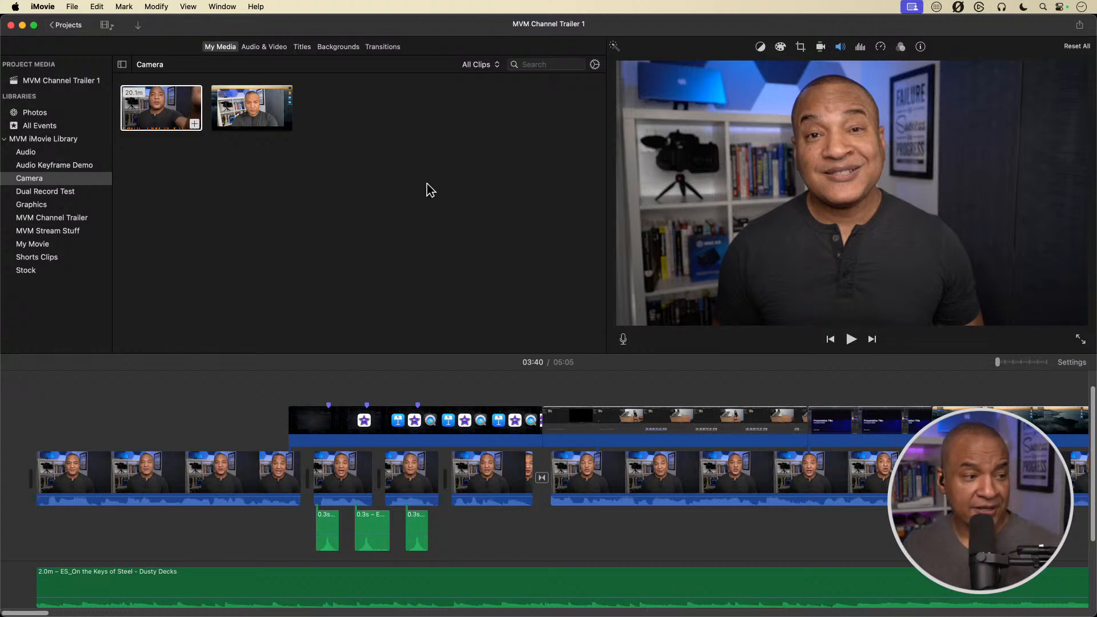
View the clip information for the first clip in the Camera event and hide it again.
click(210, 162)
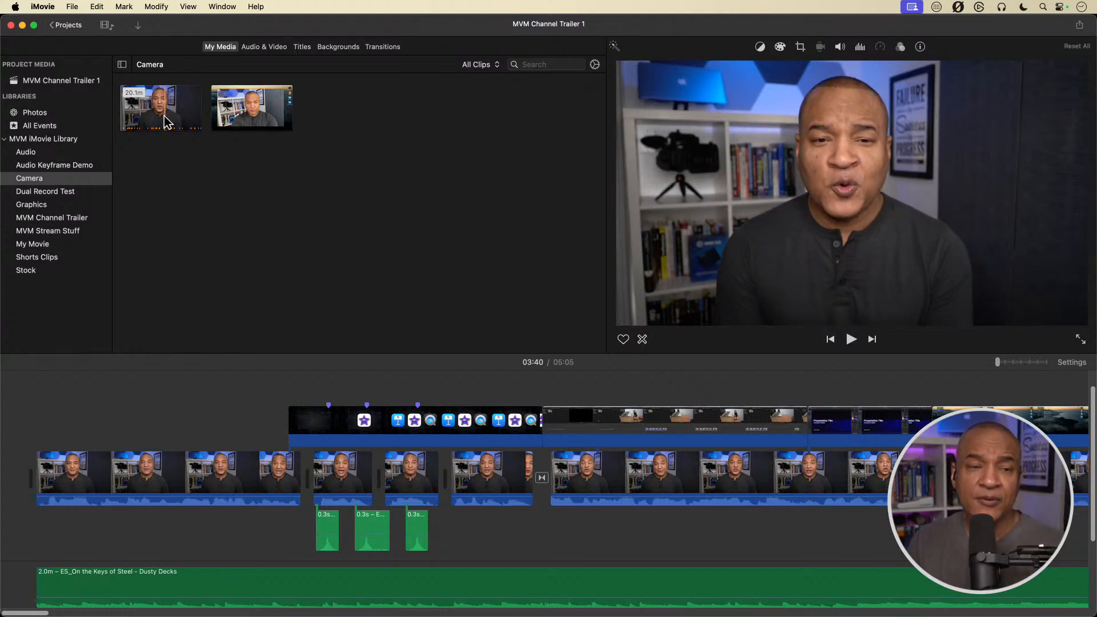
click(165, 117)
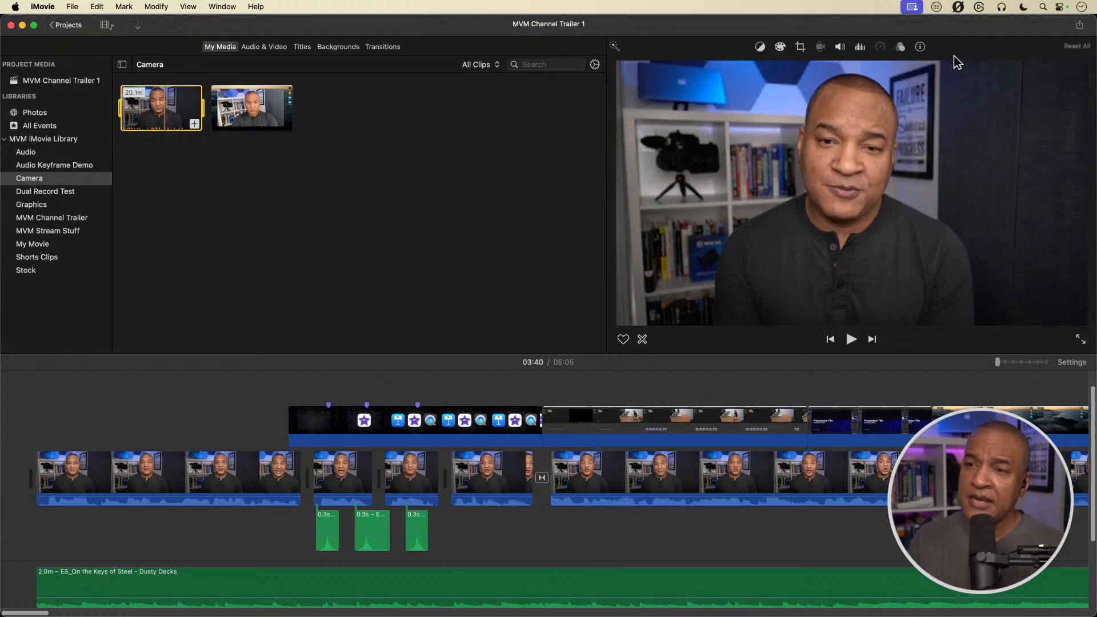
click(920, 47)
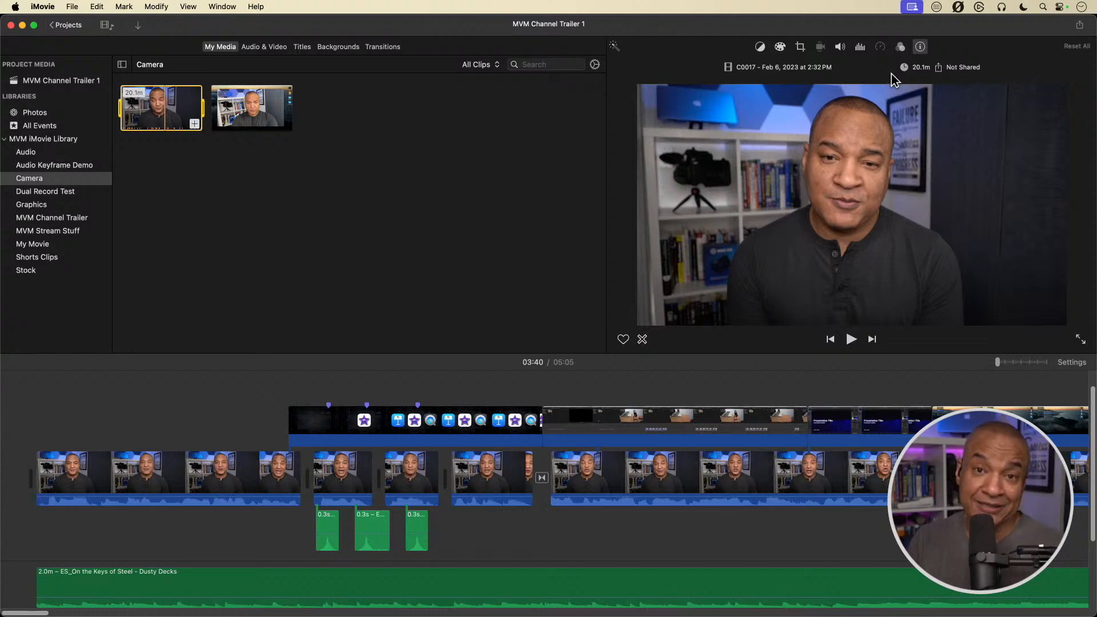
click(919, 46)
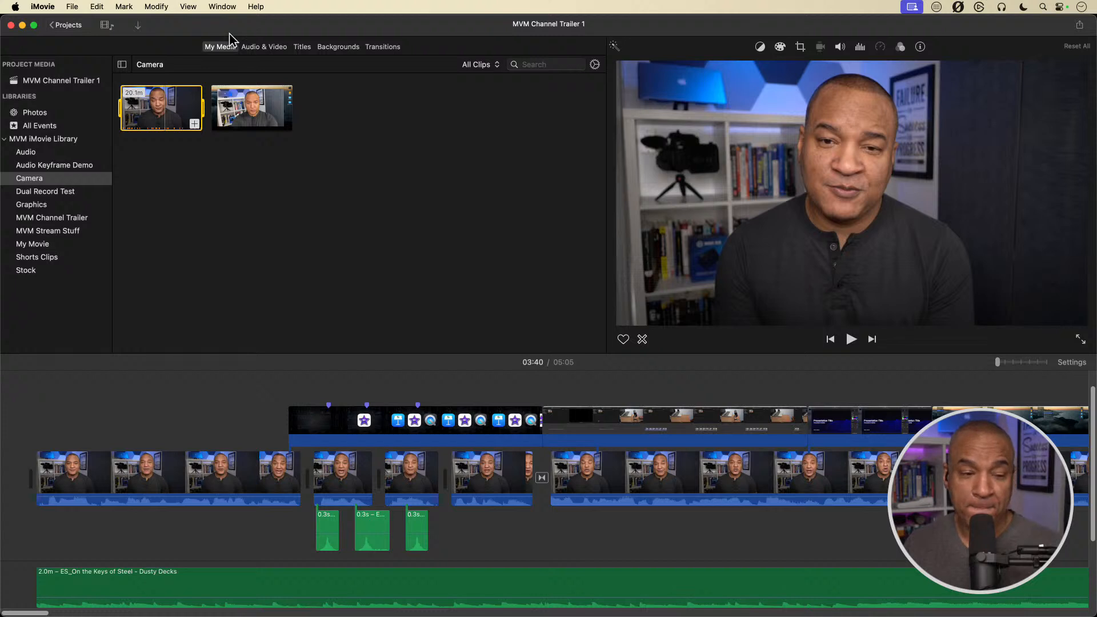
Turn on Skimmer Info so clip names show while skimming.
click(189, 7)
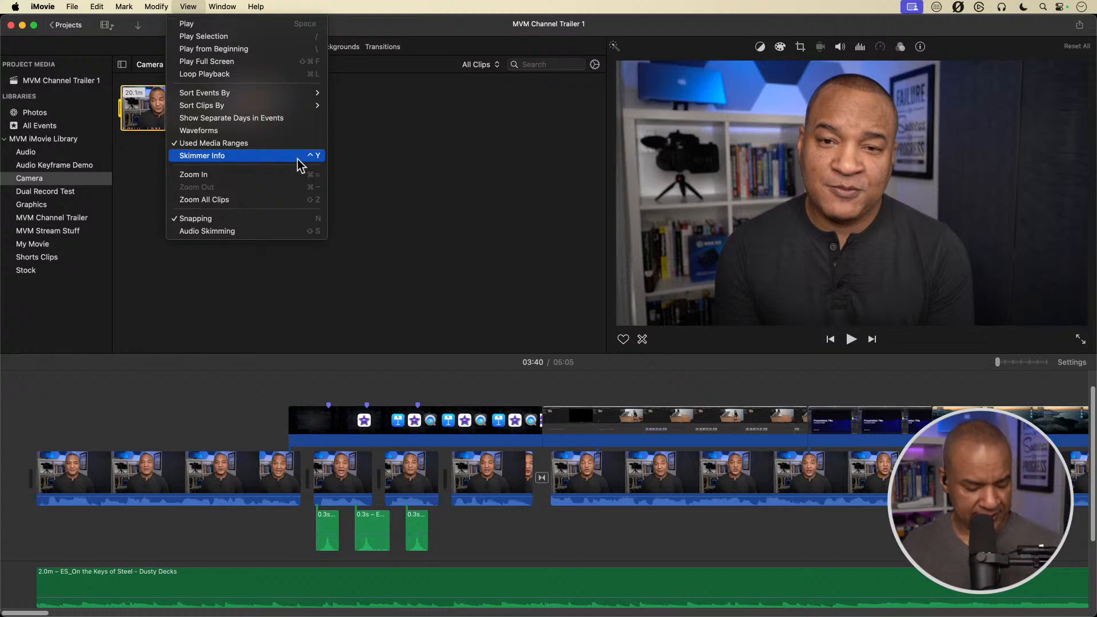
click(221, 164)
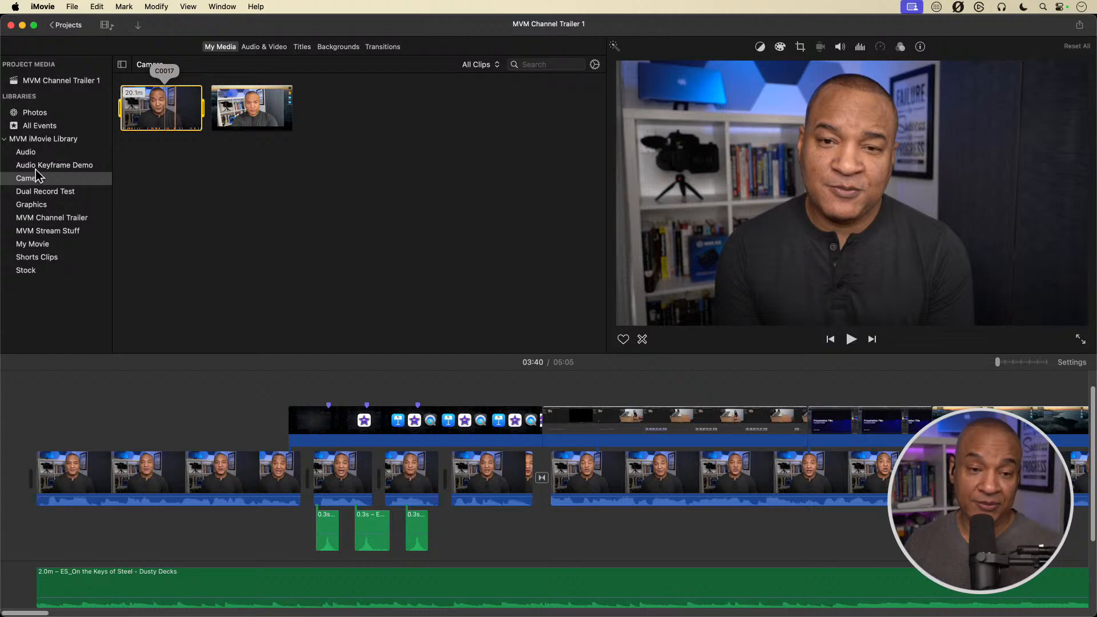
Browse the clips stored in the Stock, Camera, Graphics and Audio events of the MVM iMovie Library.
click(28, 273)
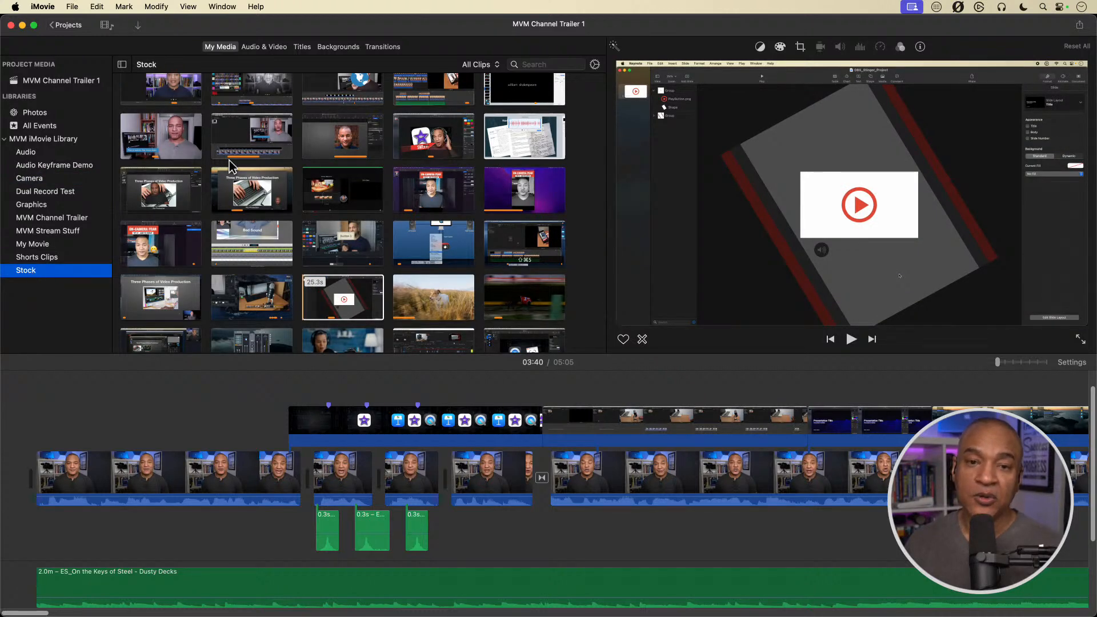
scroll(228, 169, up, 5)
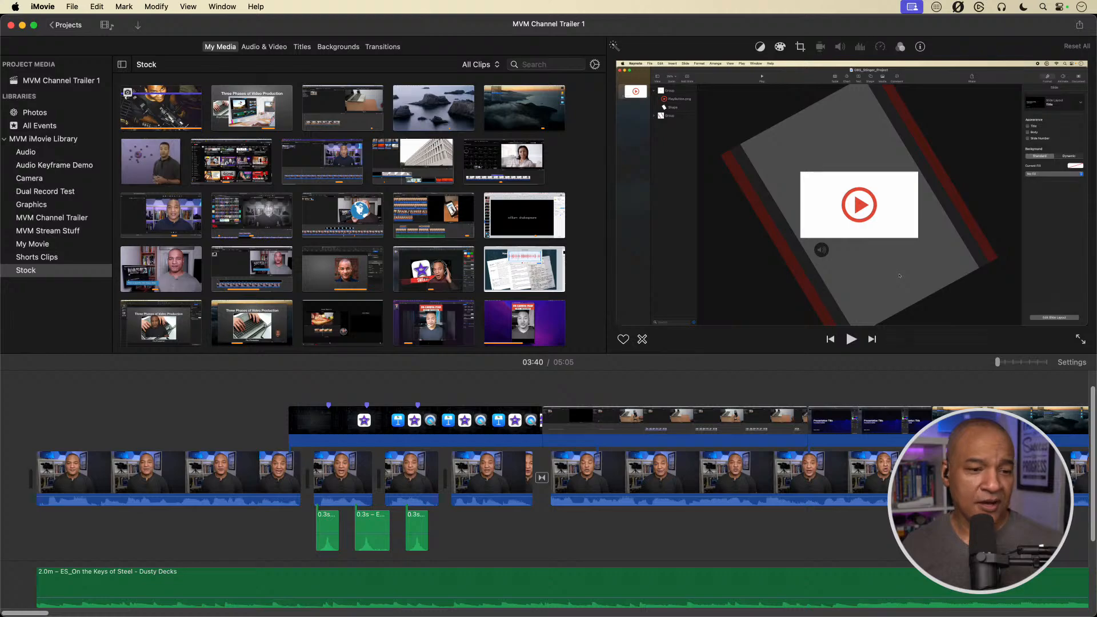
key(F11)
key(F11)
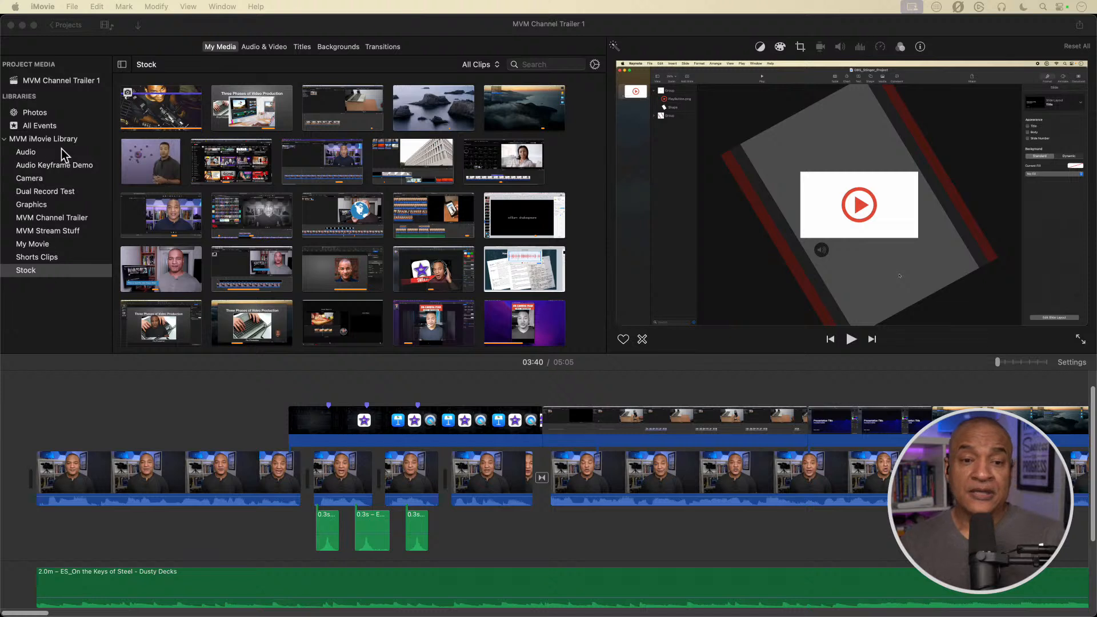
click(14, 181)
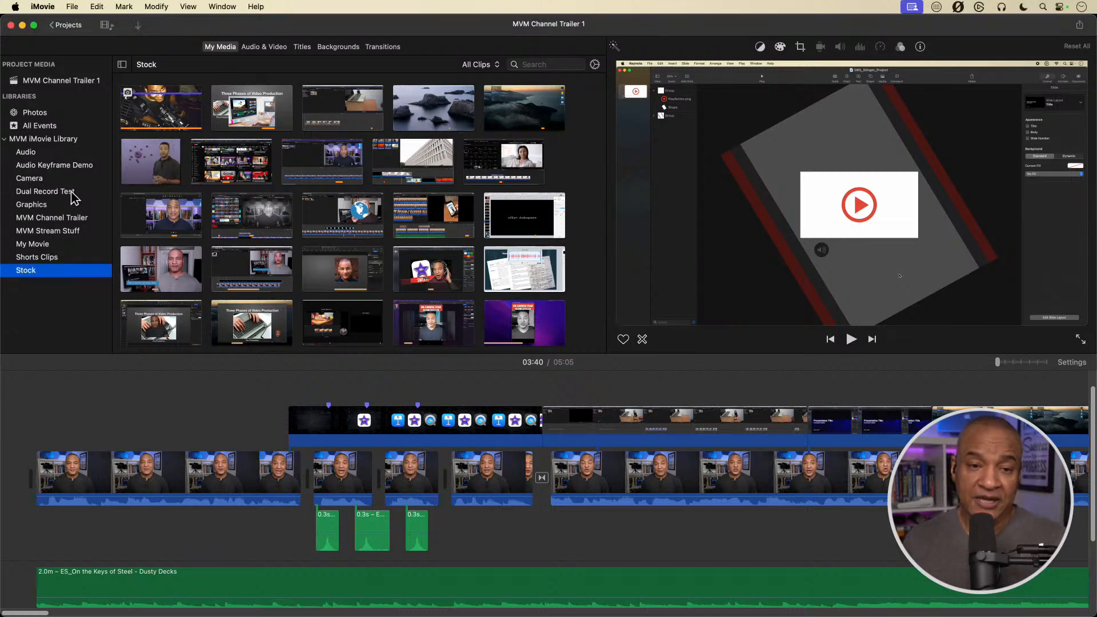
click(58, 179)
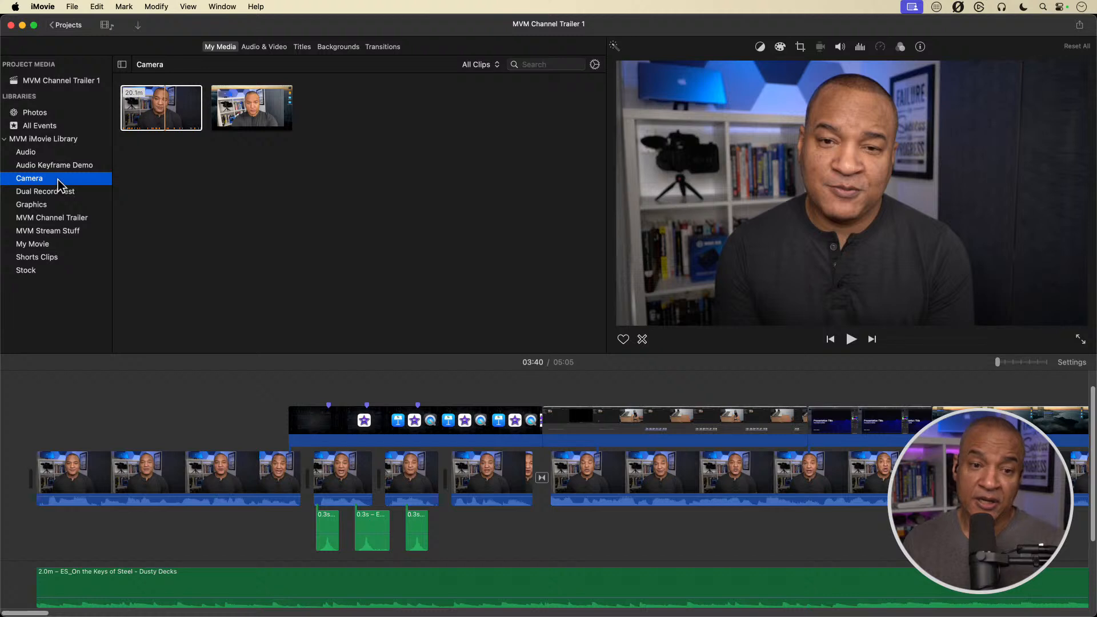
click(49, 270)
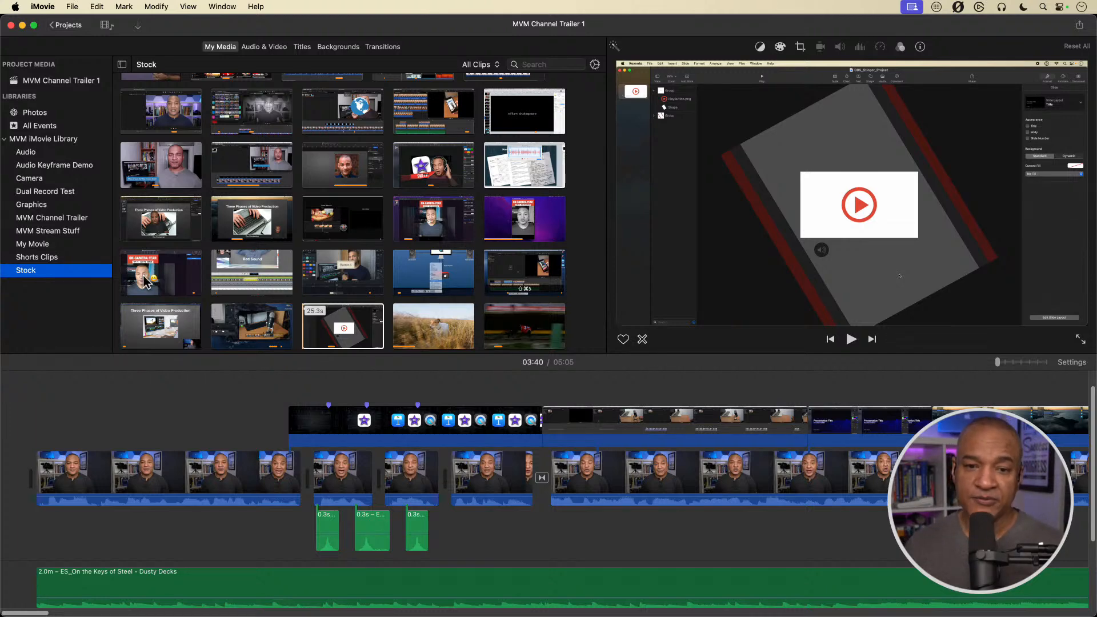
scroll(140, 283, down, 3)
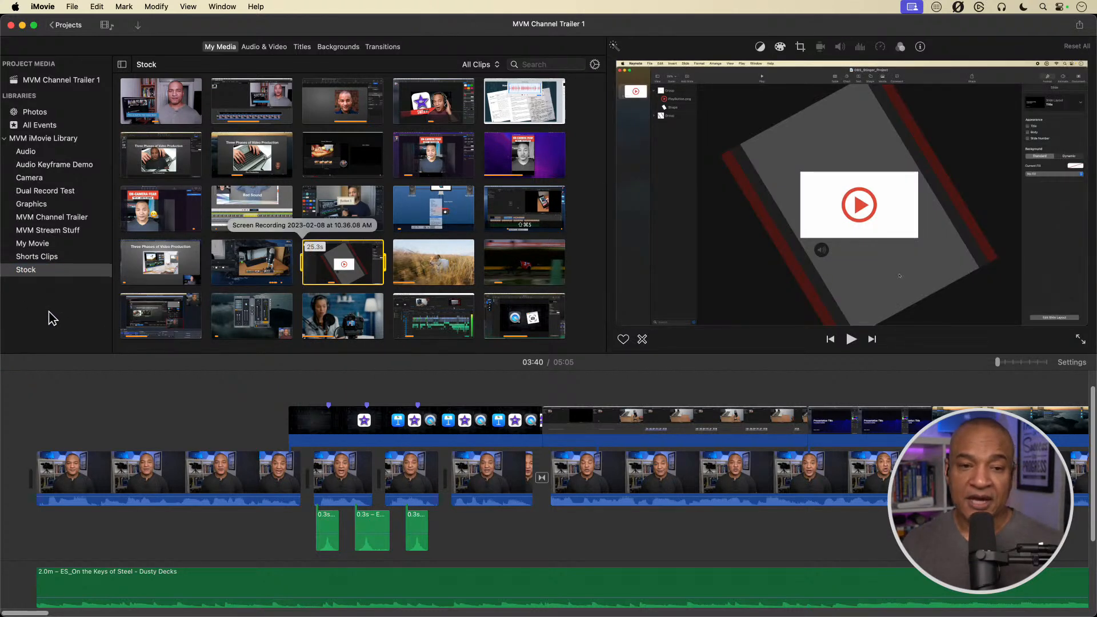
click(32, 204)
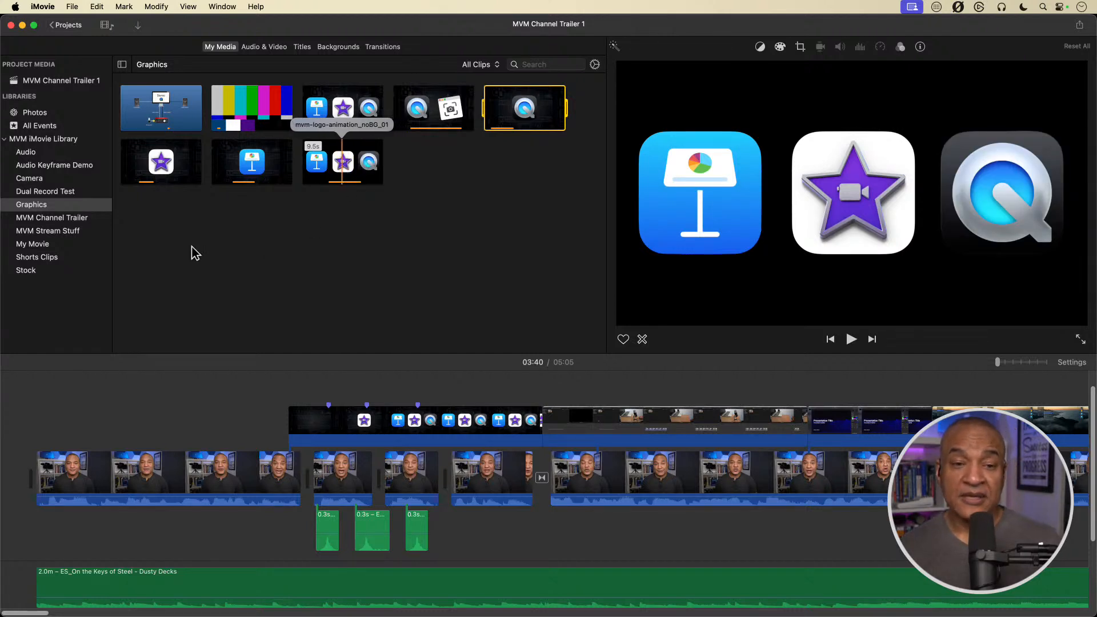
click(29, 152)
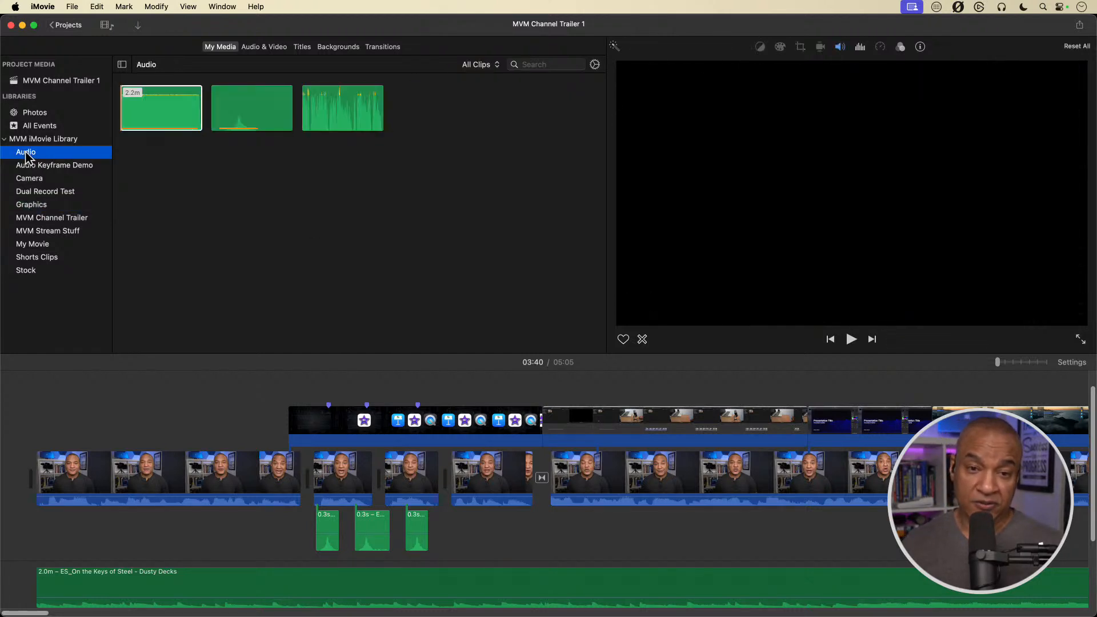
click(143, 113)
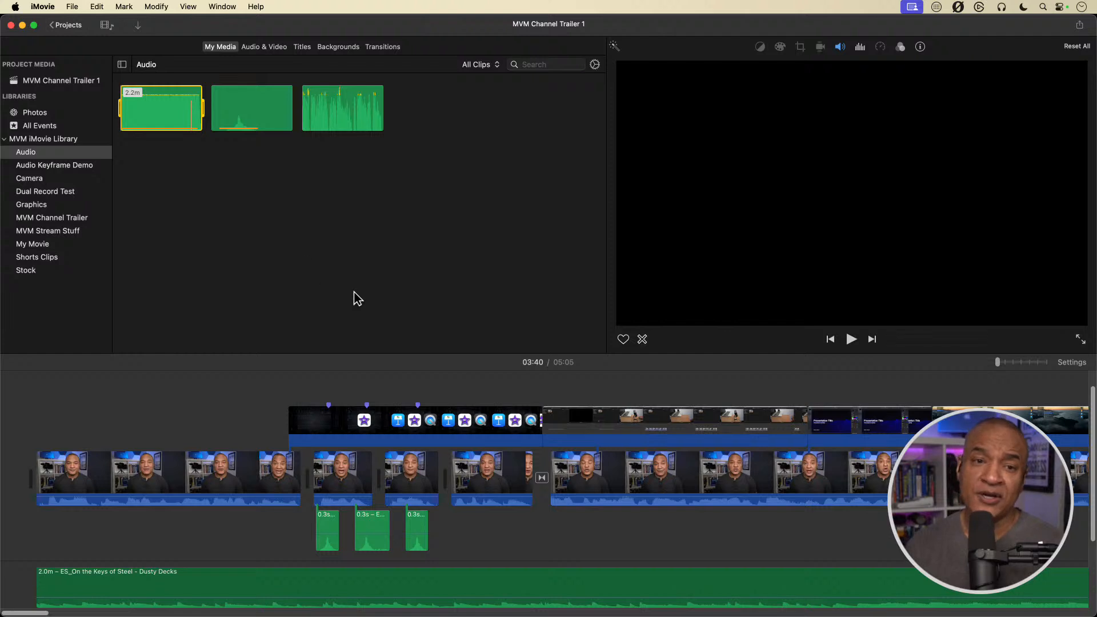
Preview DemoClip-02.mp4 from the Desktop in the media import window and close it without importing.
click(137, 25)
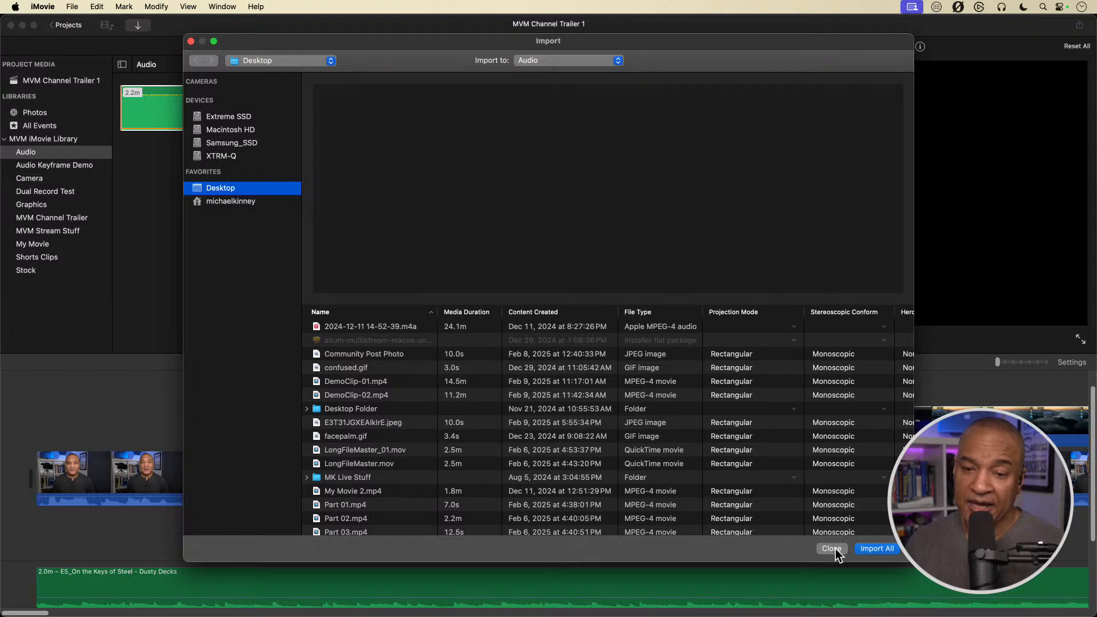
click(319, 396)
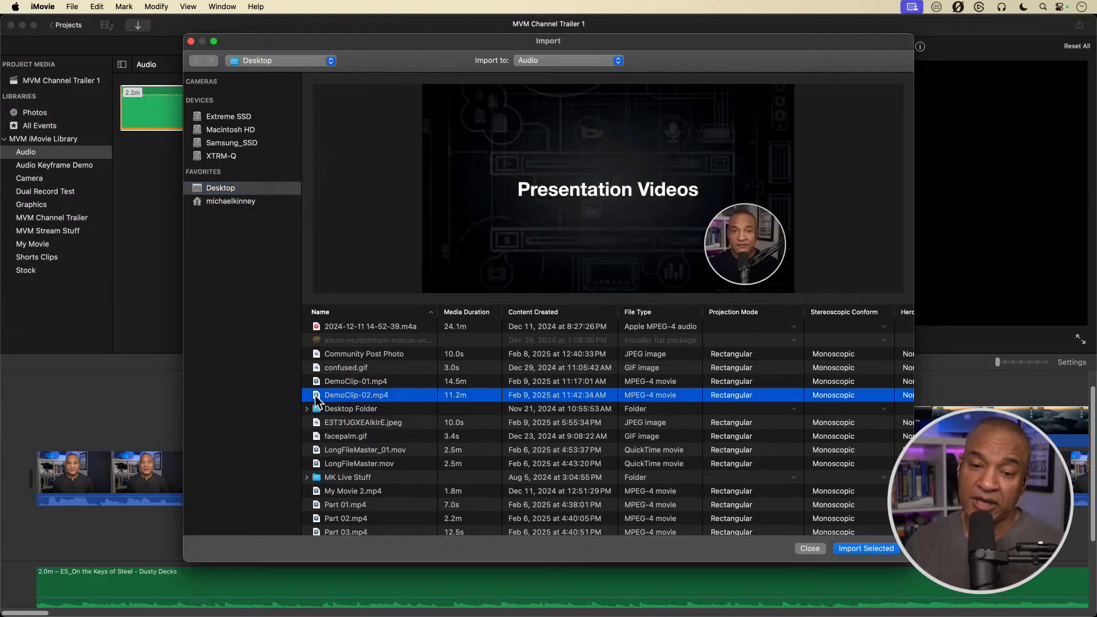
click(607, 275)
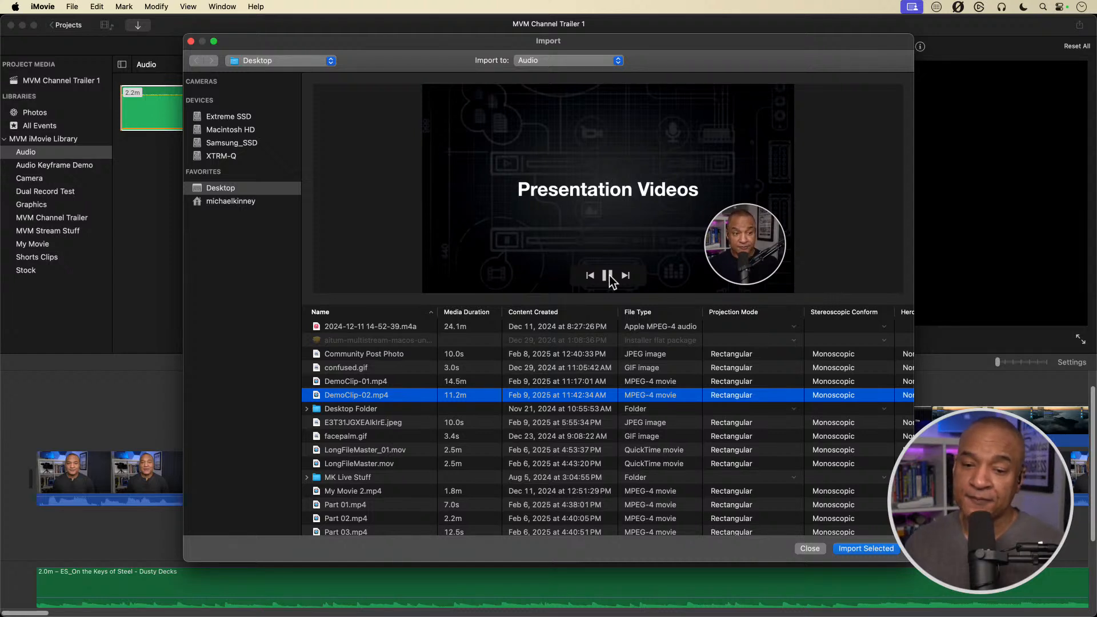
click(609, 276)
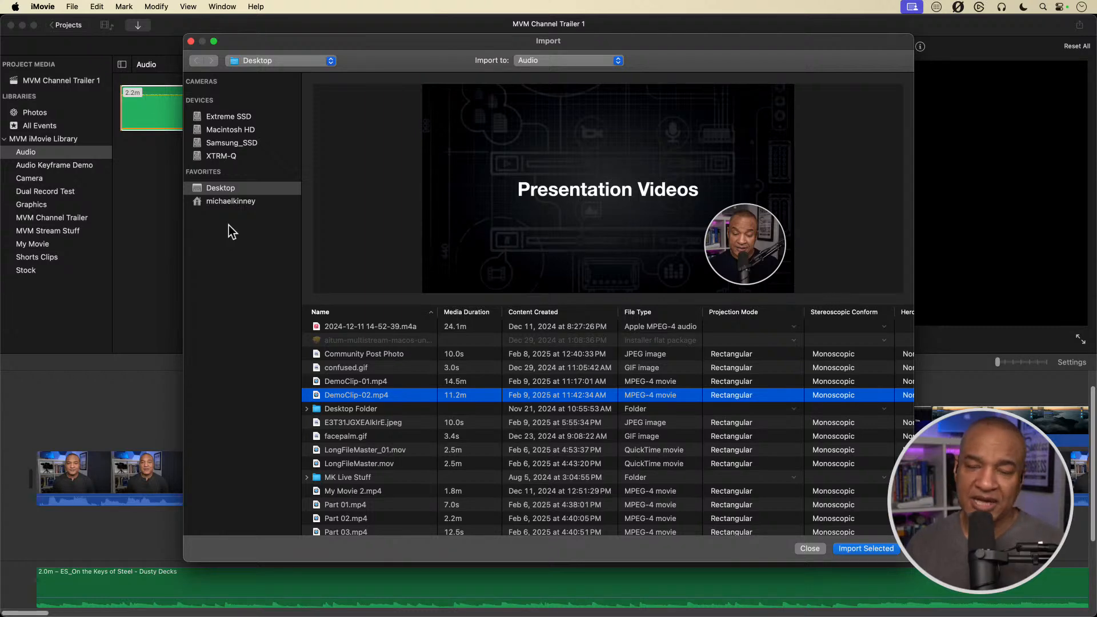
click(810, 549)
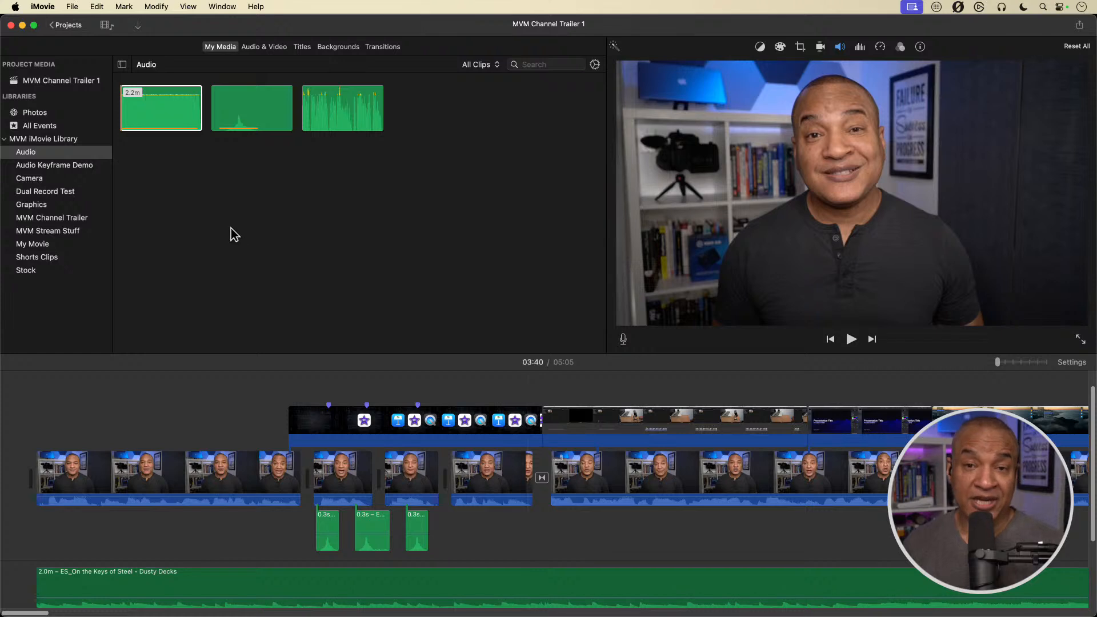
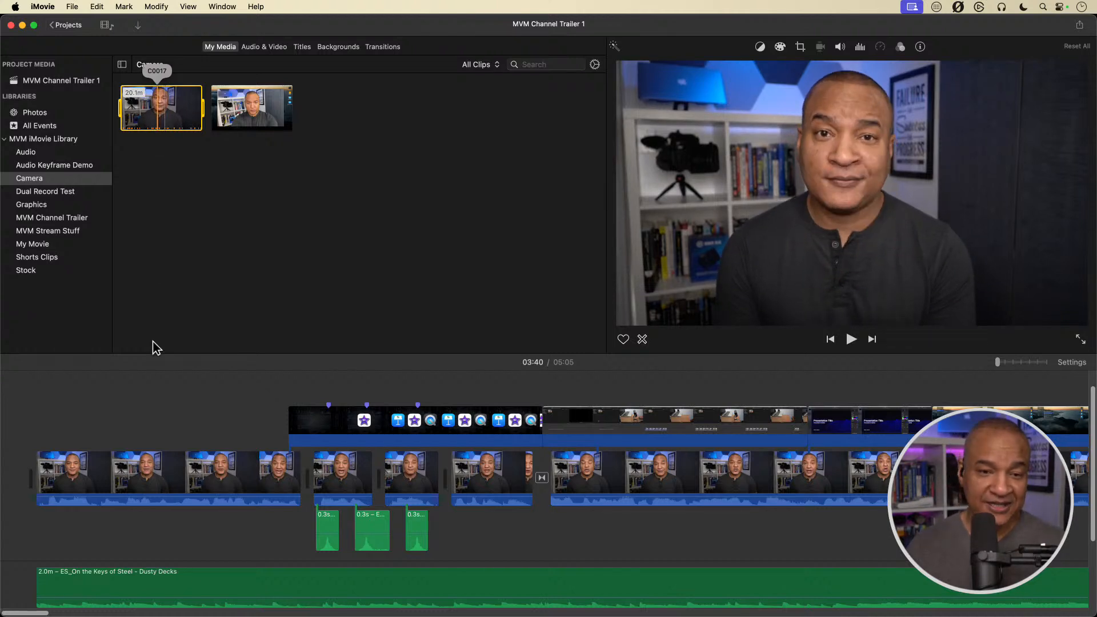
Compare the first timeline clip with the first source clip in the Camera event in the viewer.
click(203, 486)
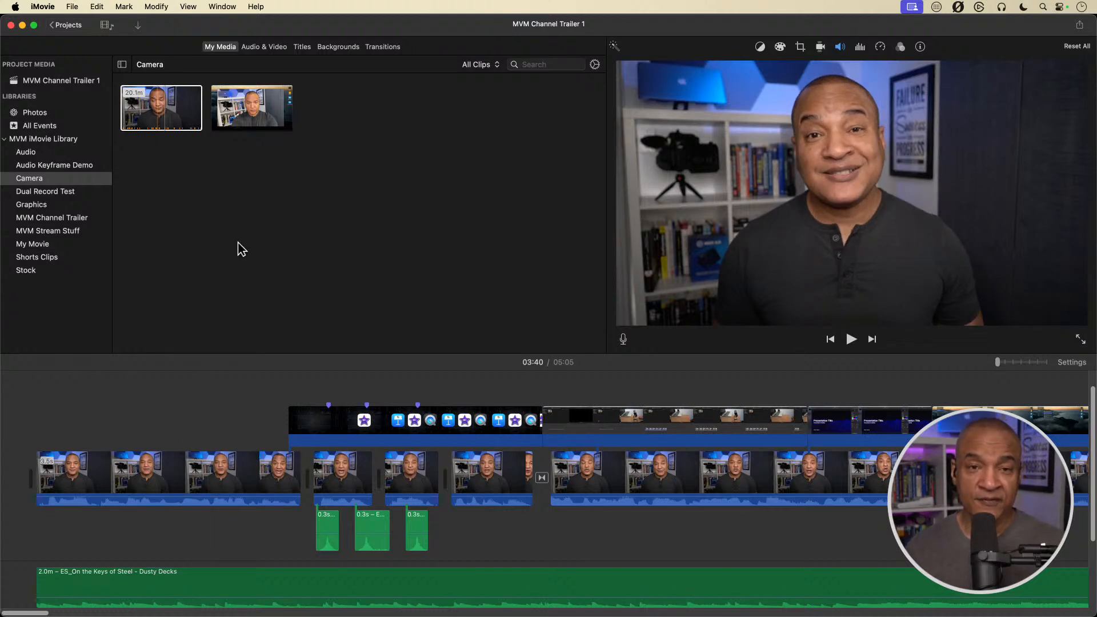
click(162, 122)
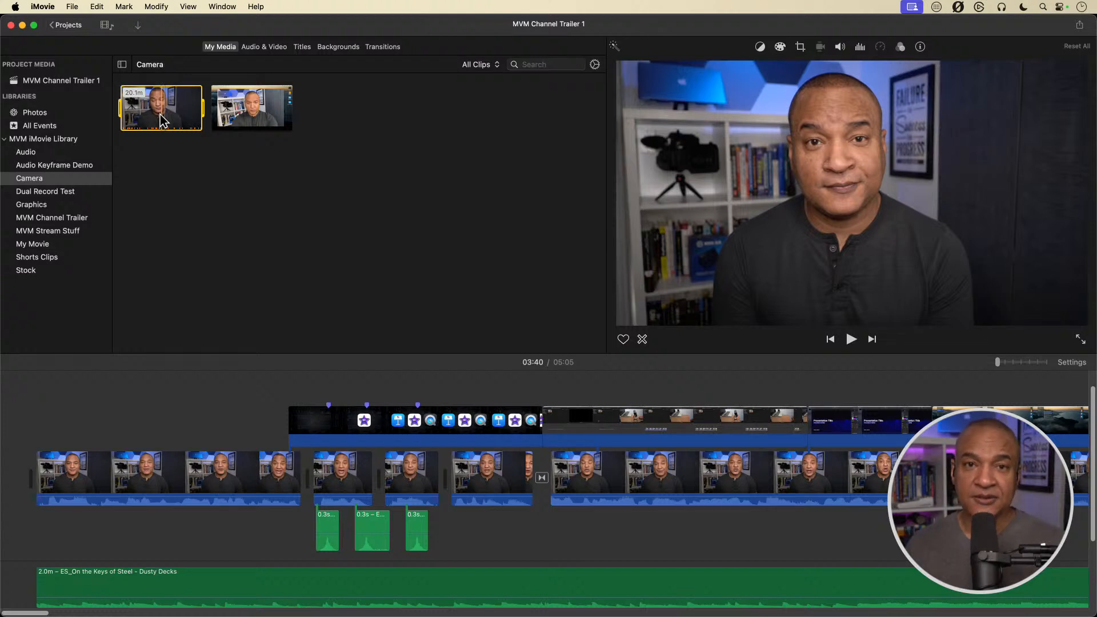
click(156, 480)
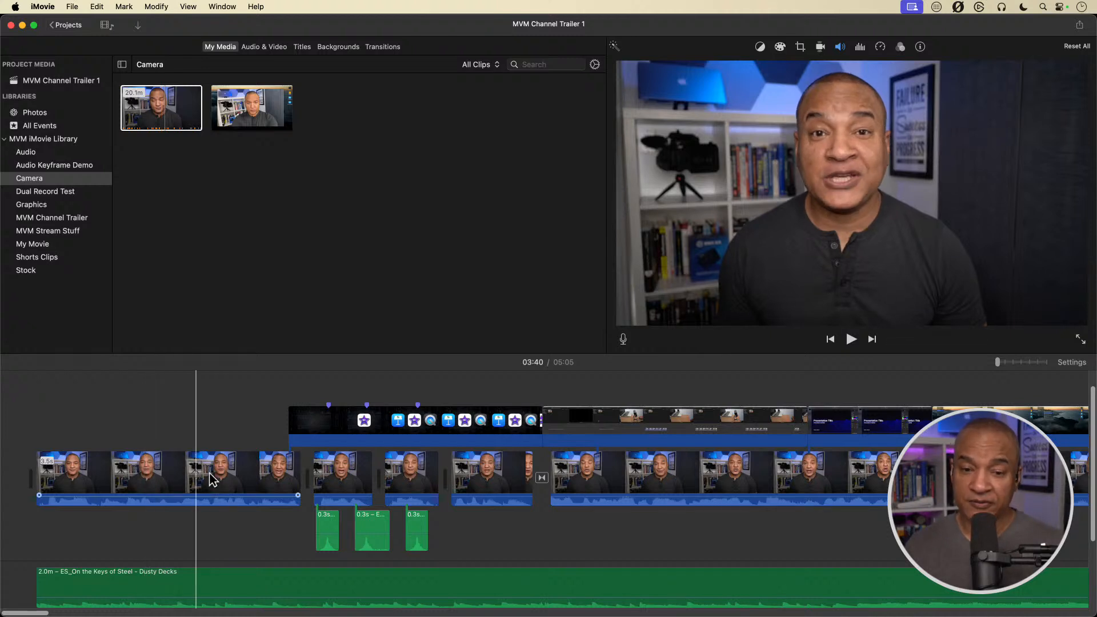
Examine the voiceover recording controls and their input source, volume and mute project options, and close them.
click(623, 337)
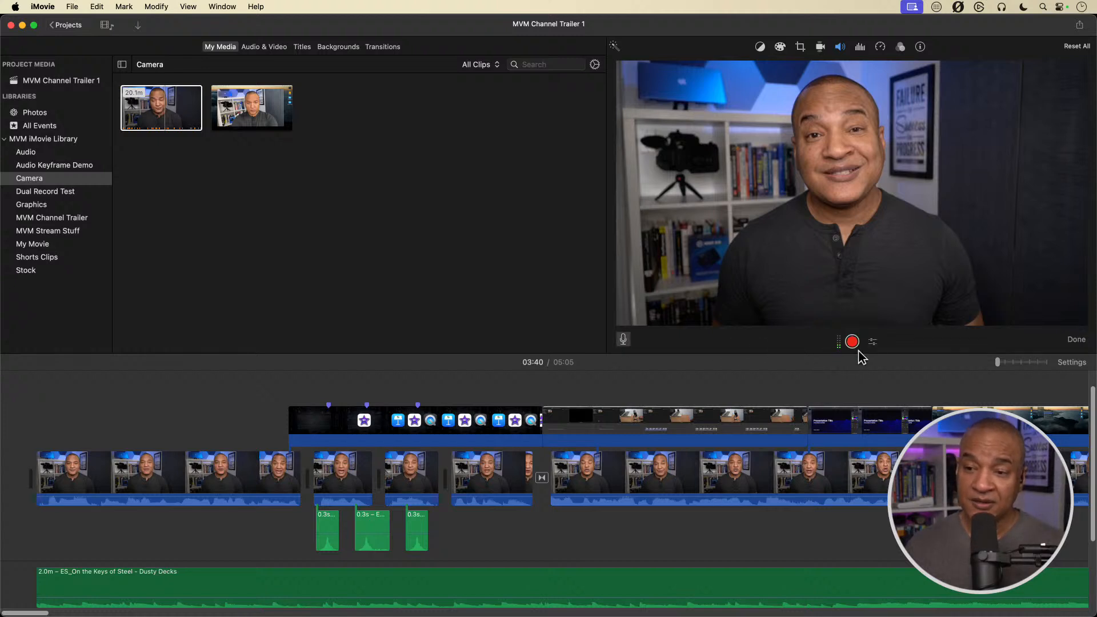
click(623, 340)
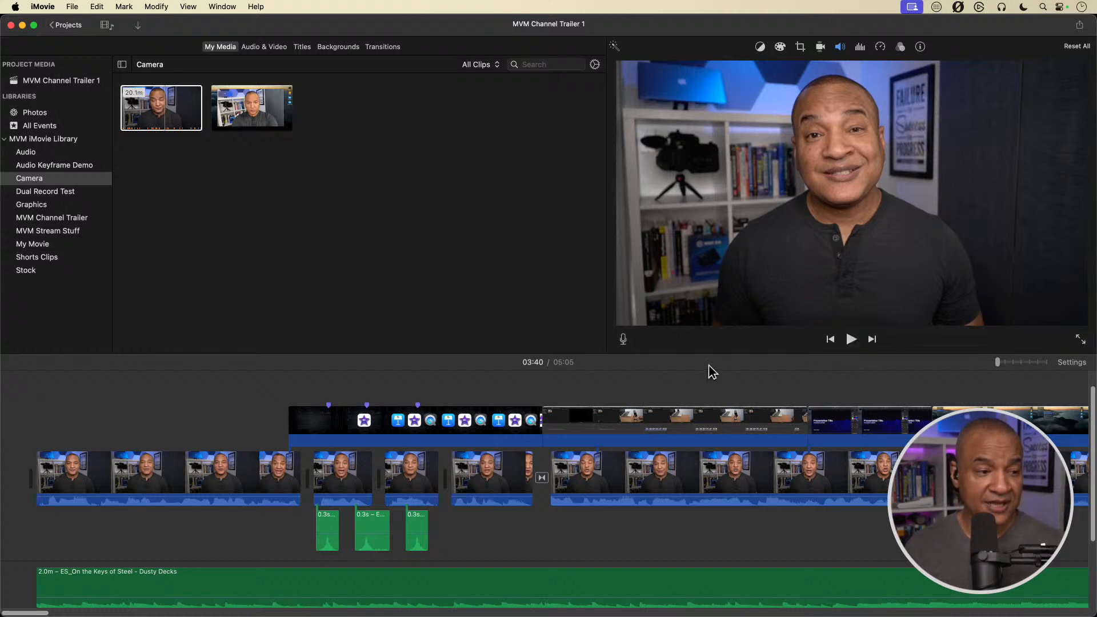
click(623, 340)
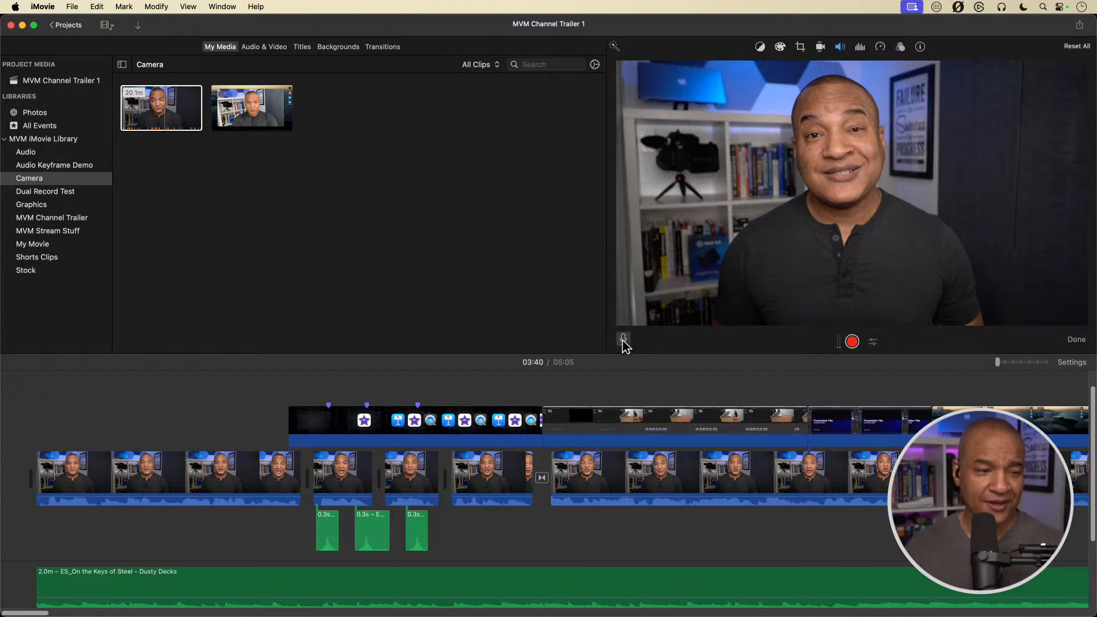
click(873, 342)
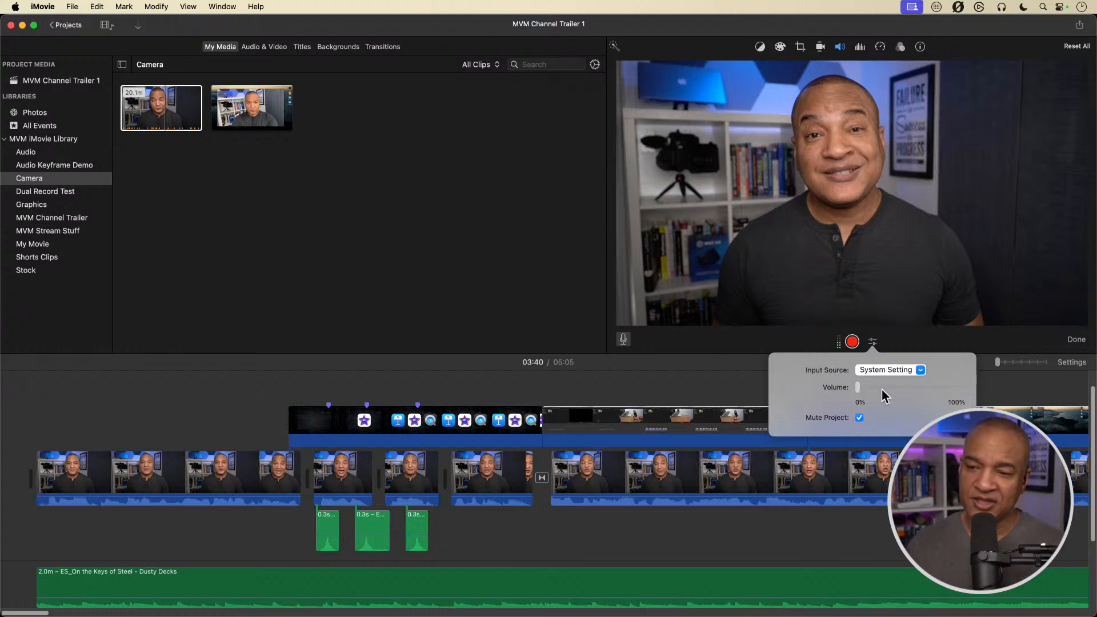
click(872, 341)
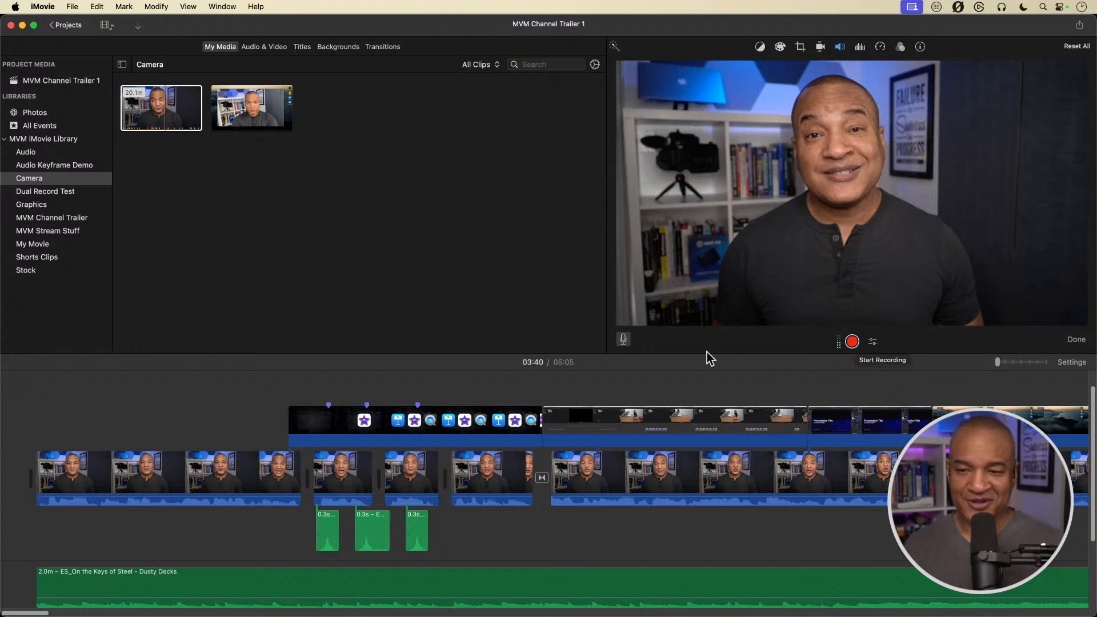
click(623, 339)
click(622, 339)
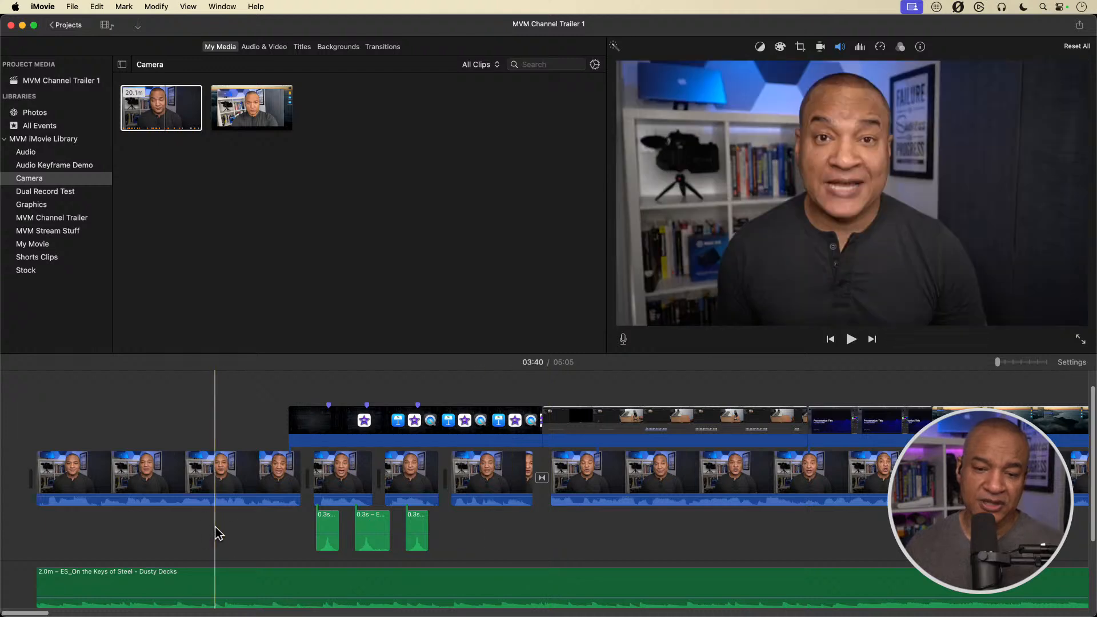
Check the commands available for the first timeline clip, including Detach Audio, and leave the clip's audio attached.
click(113, 474)
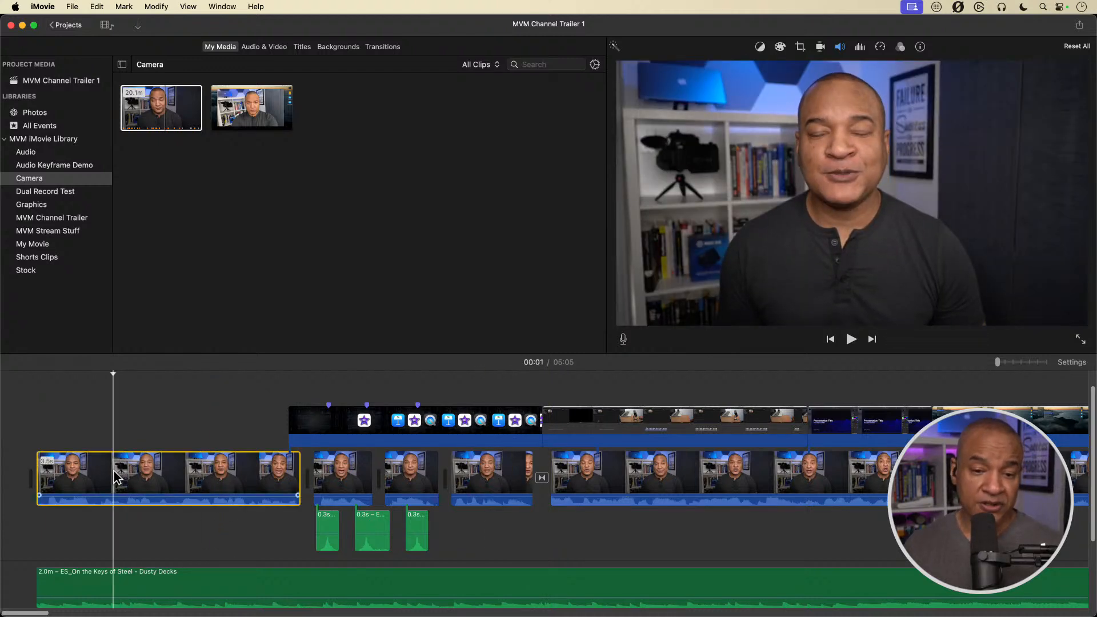
right_click(115, 476)
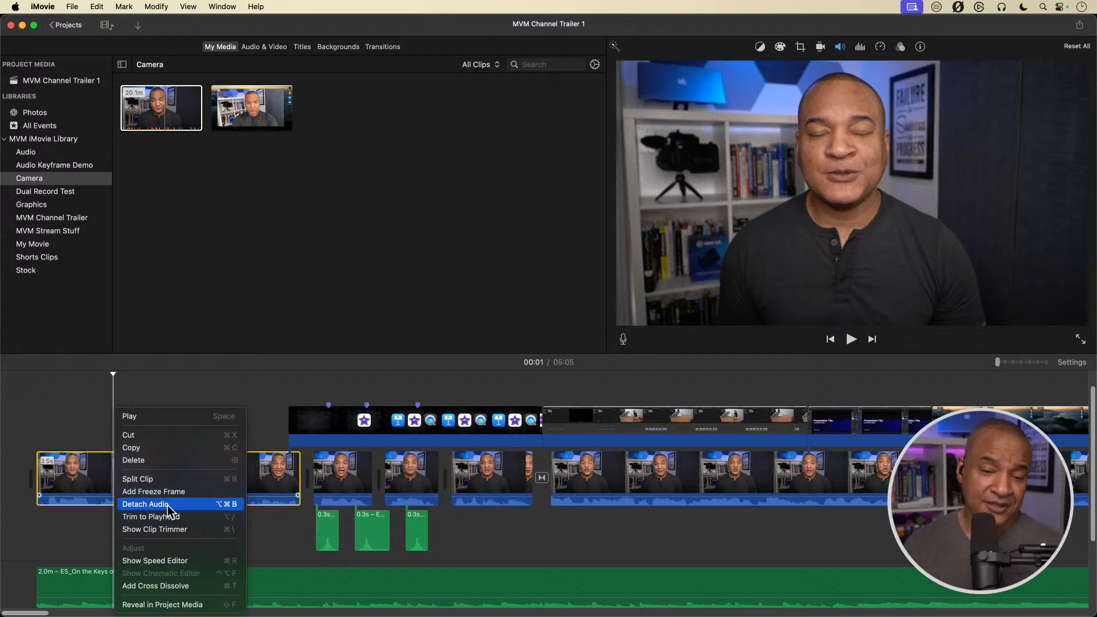
click(98, 535)
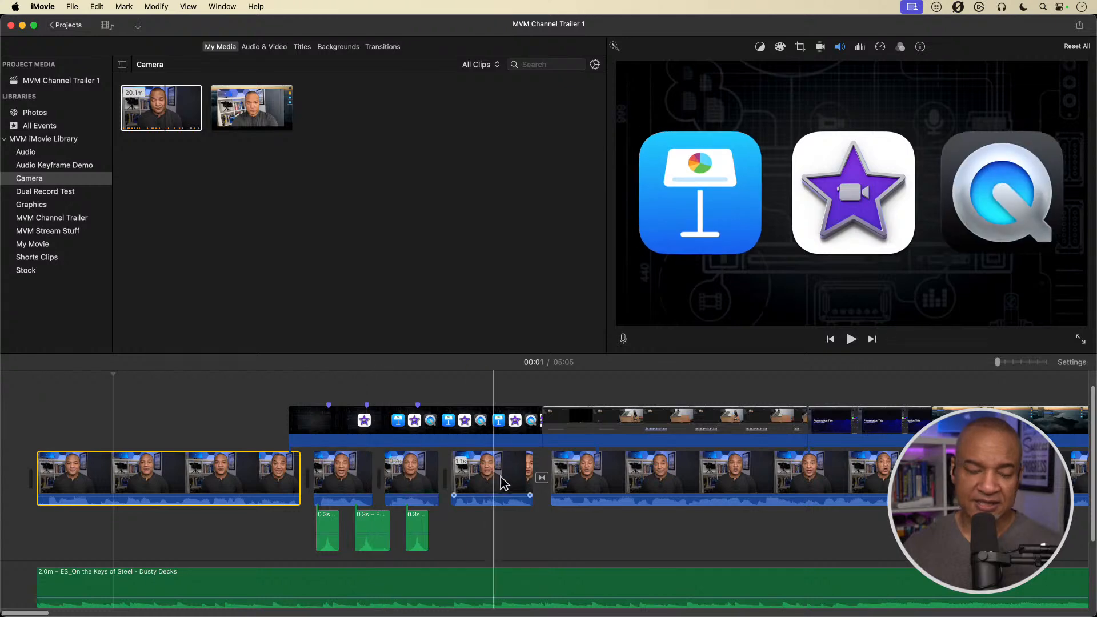
Examine the layout of the timeline, including the detached C0017 audio clips beneath the video and the overlay clips above it.
scroll(514, 482, right, 5)
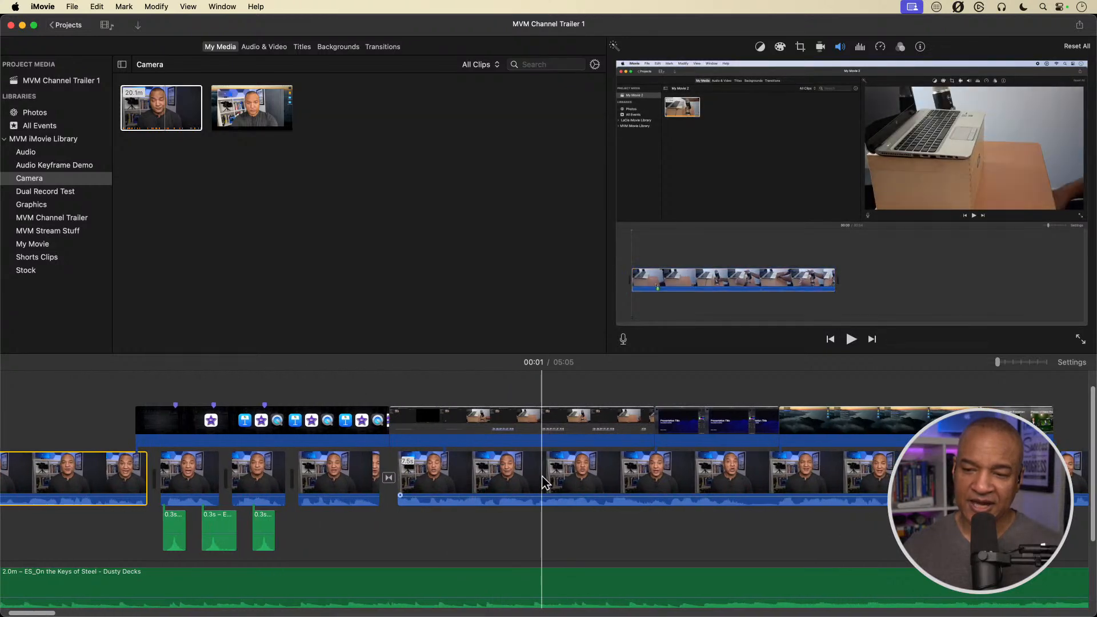
scroll(543, 481, right, 15)
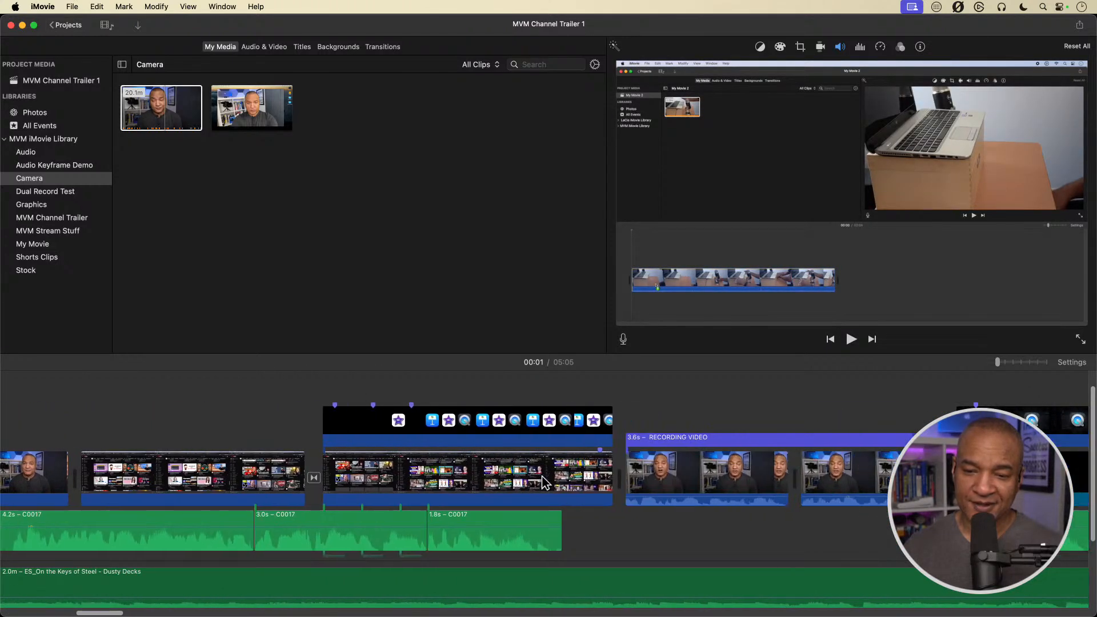
scroll(542, 482, right, 8)
scroll(542, 483, left, 15)
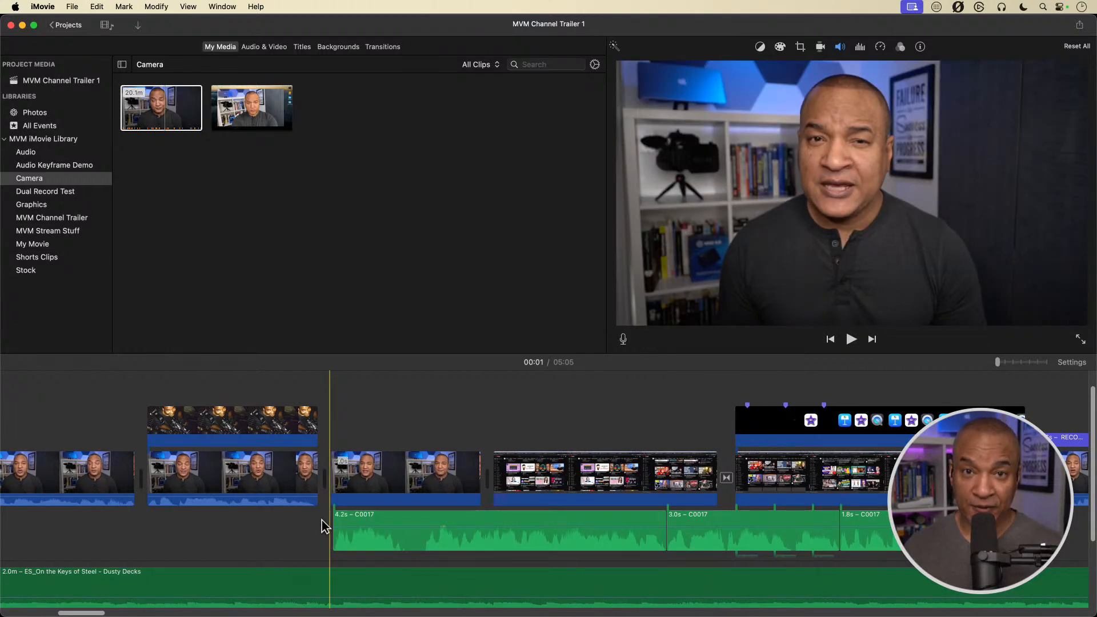
click(407, 533)
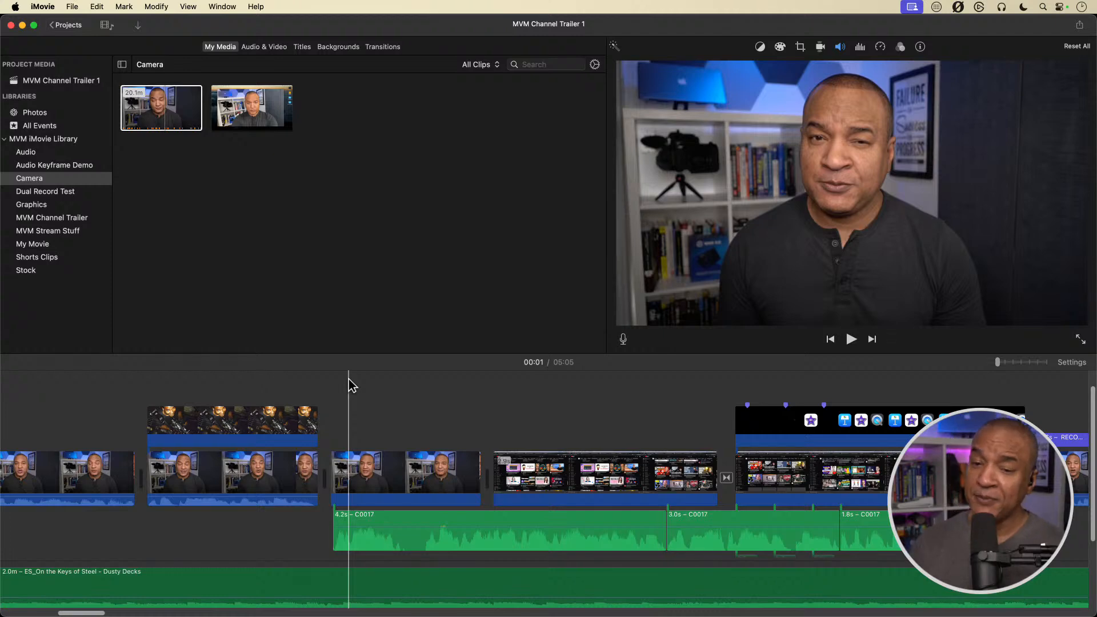
scroll(402, 409, right, 5)
scroll(402, 409, right, 15)
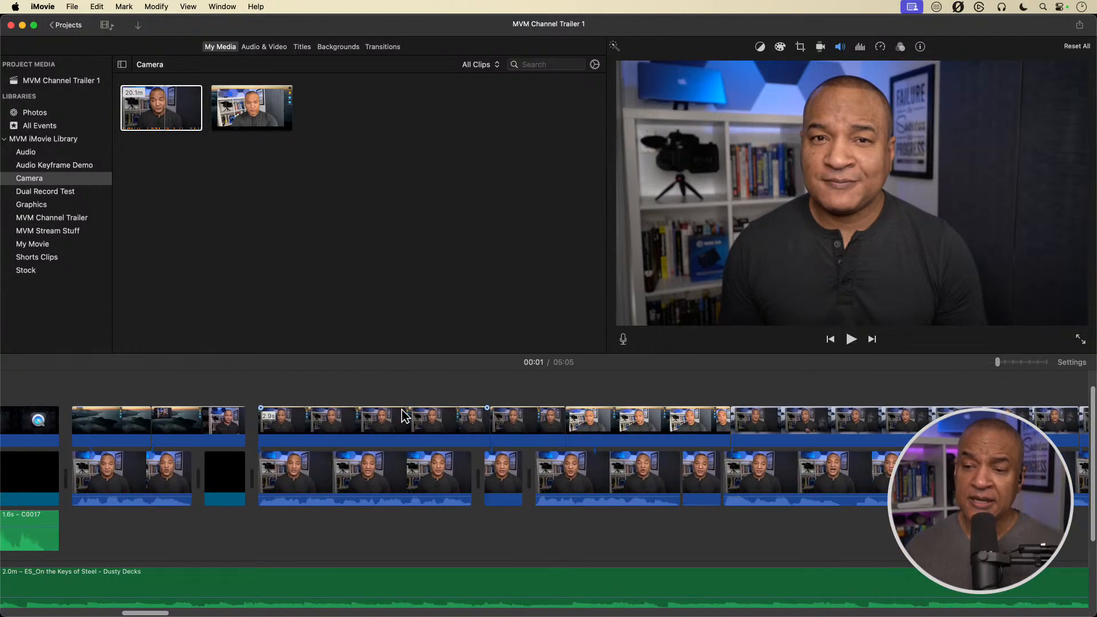
scroll(402, 409, left, 15)
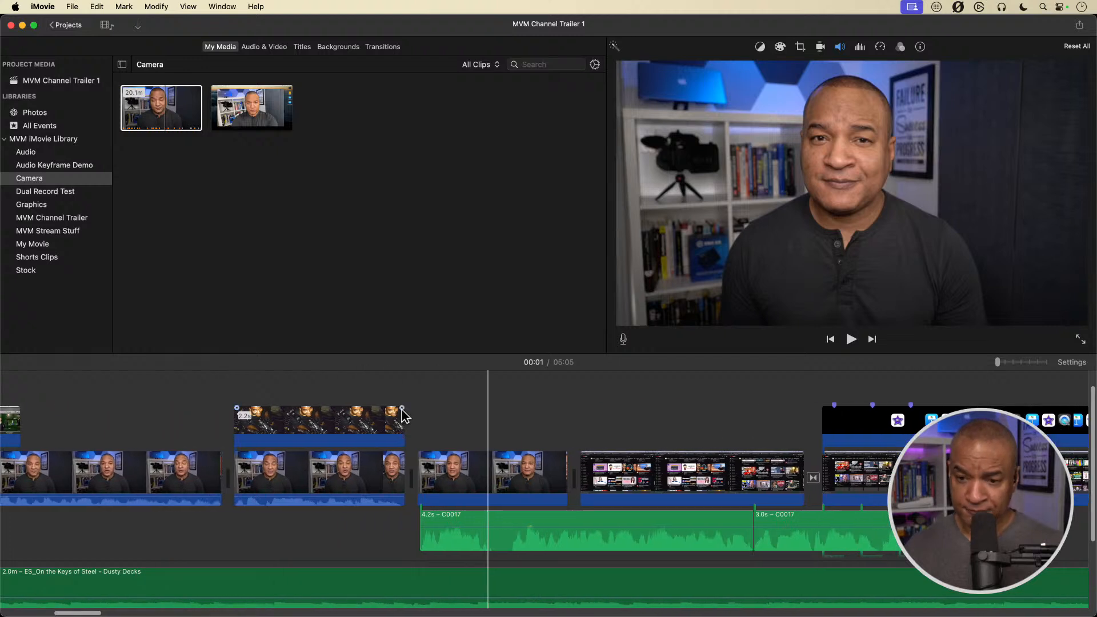
scroll(402, 410, left, 15)
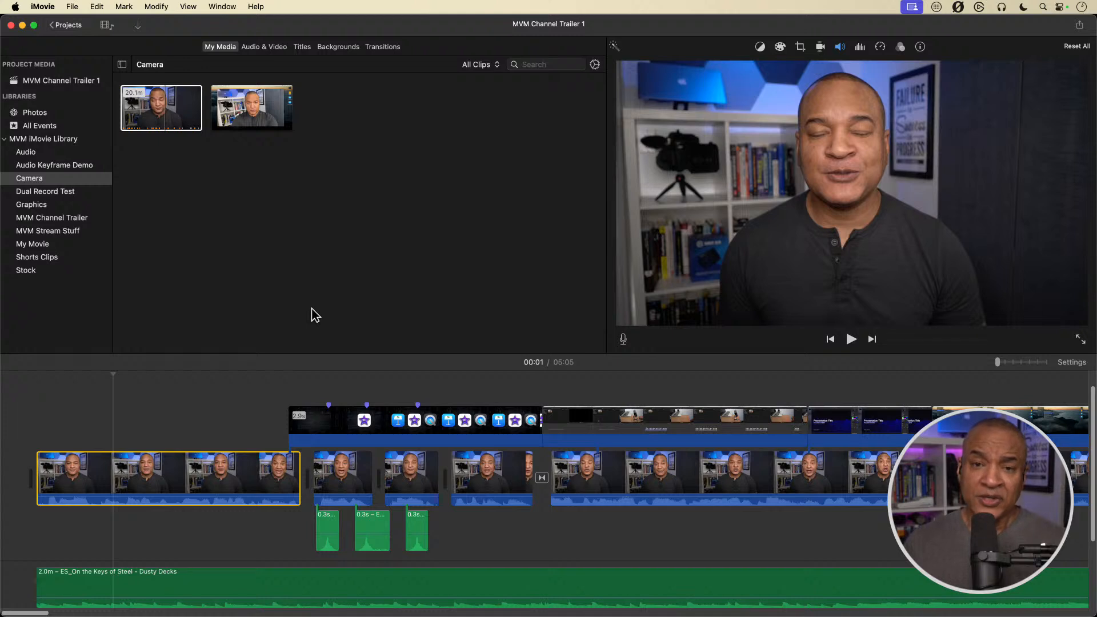
Compare how audio is displayed on the Camera event's source clips and on the first timeline clip.
click(152, 105)
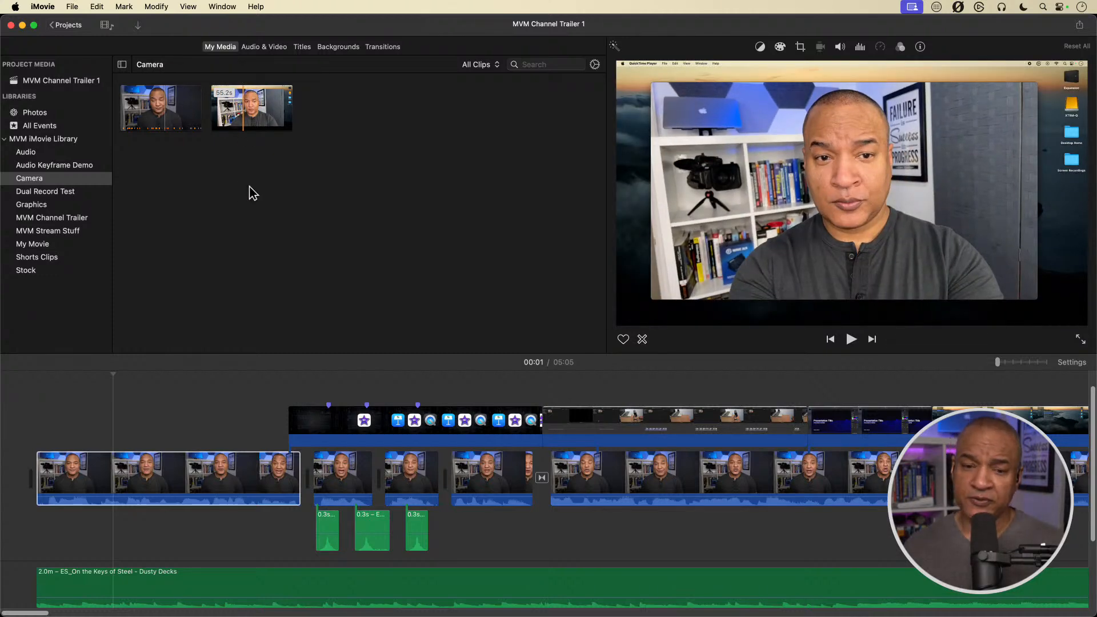
click(159, 502)
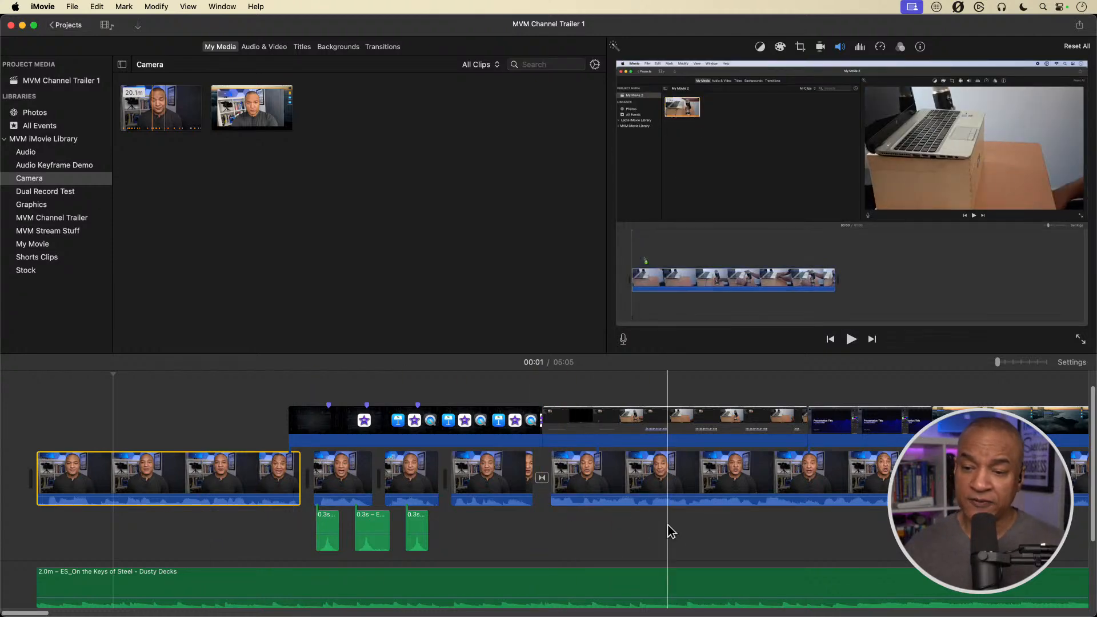
Turn Show Waveforms off and back on in the project settings for the timeline, and close the settings.
click(1072, 364)
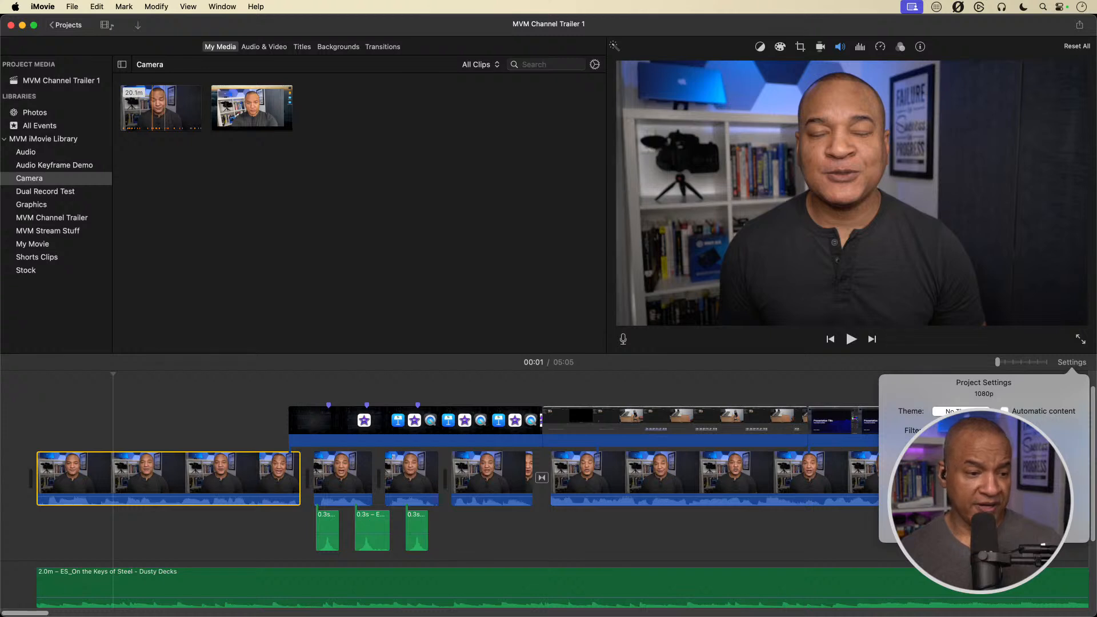
drag(980, 501, 740, 486)
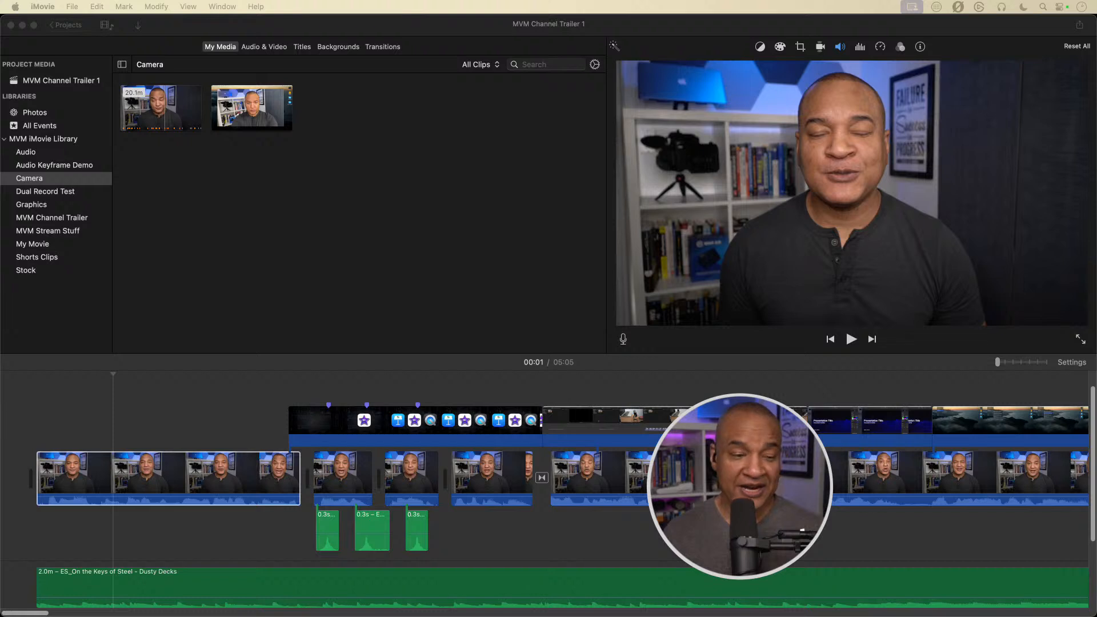
click(1072, 362)
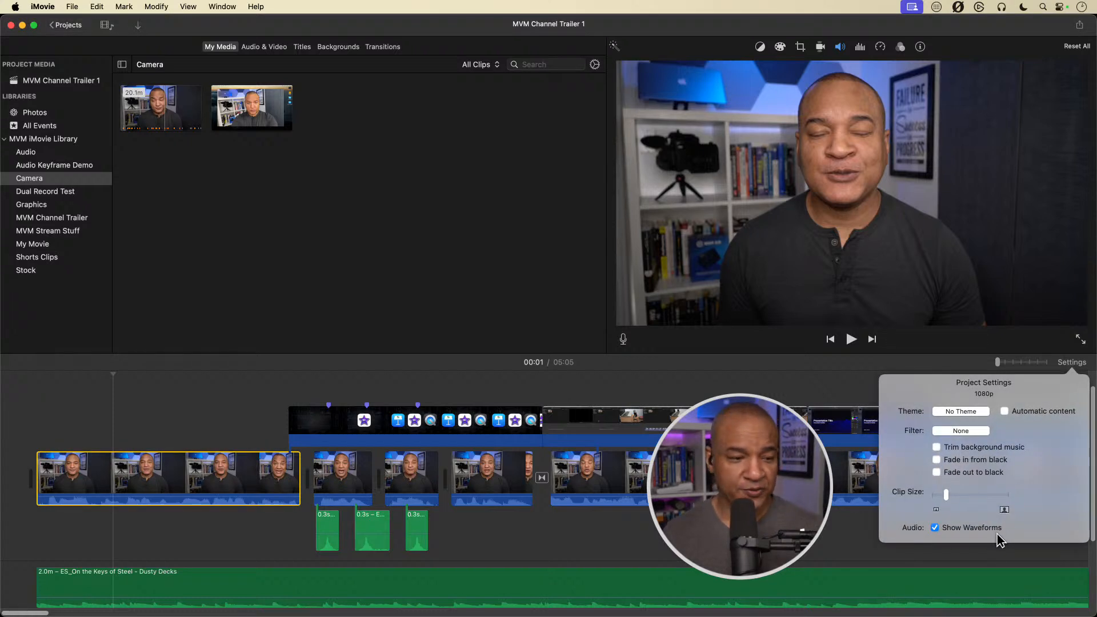
click(934, 527)
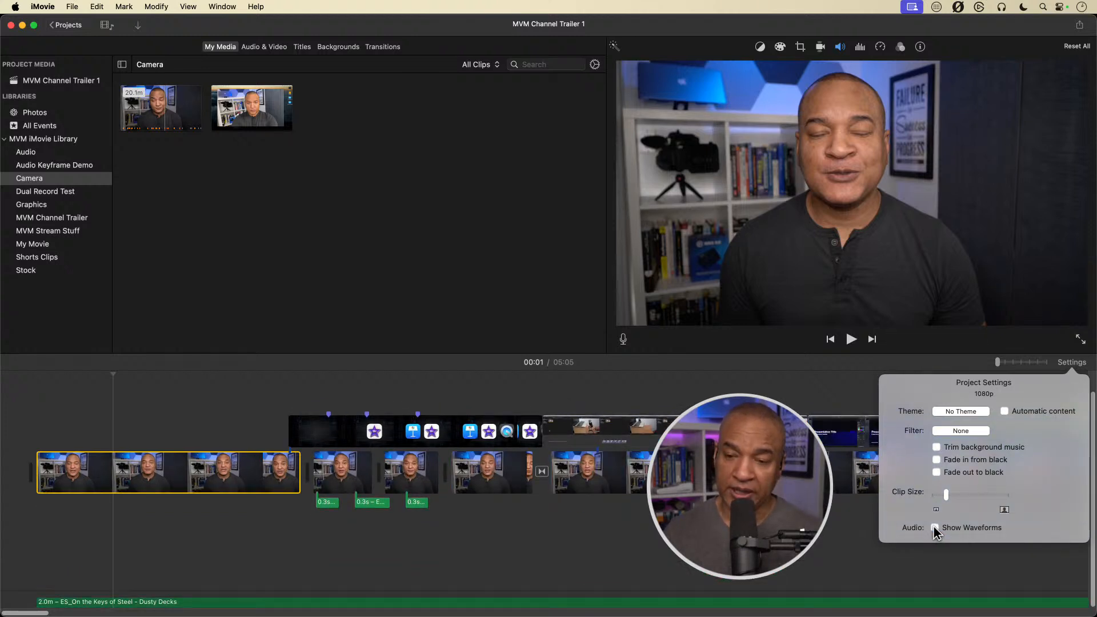
click(935, 527)
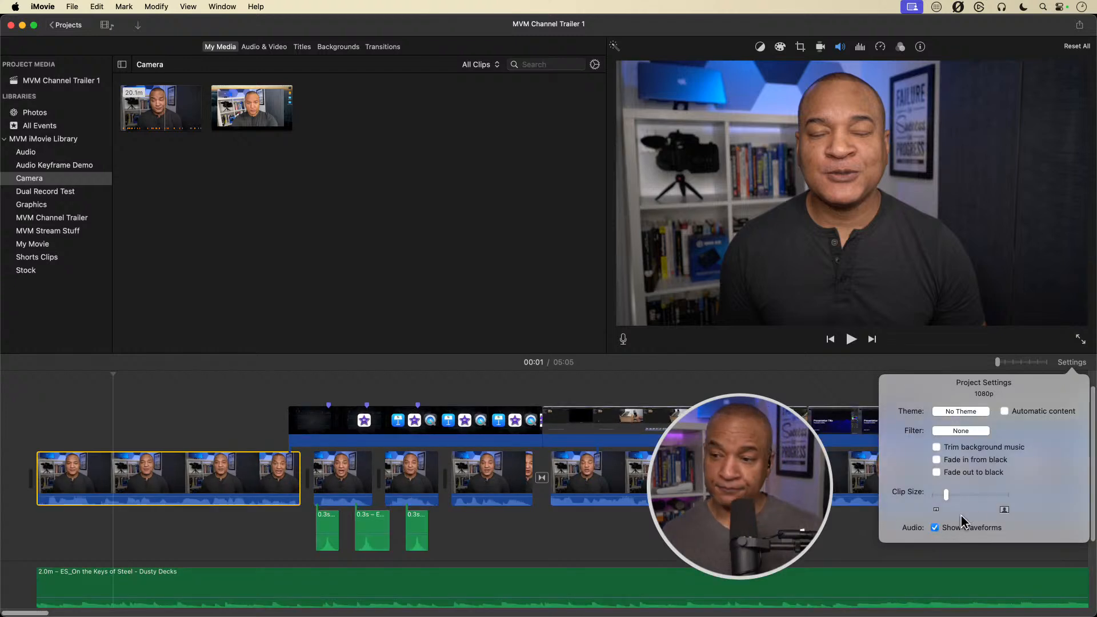
click(1072, 363)
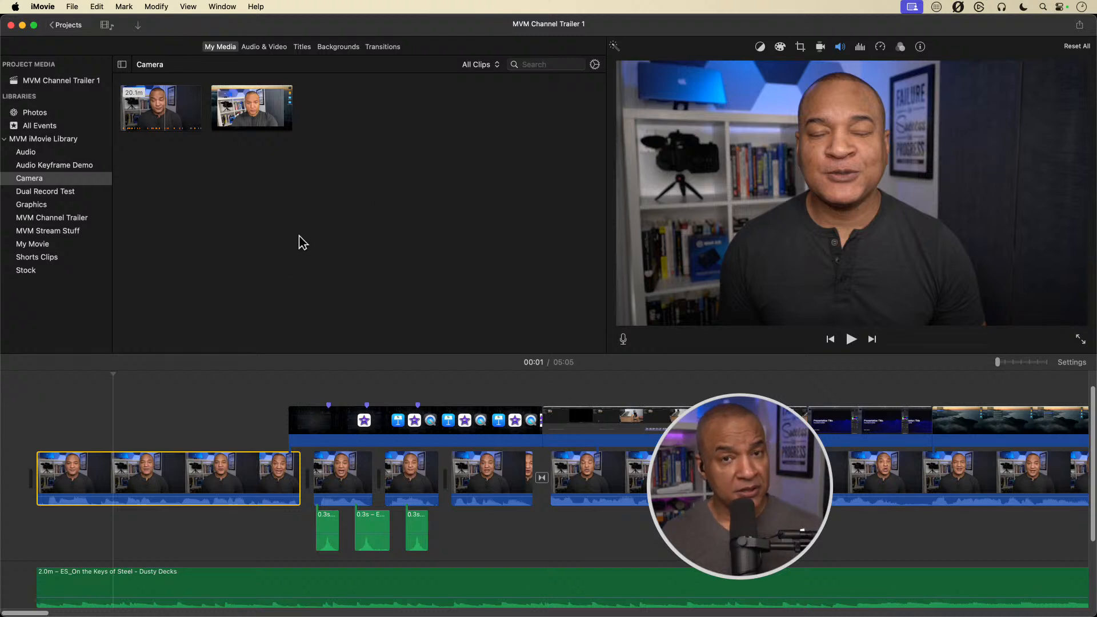
Turn on Show Waveforms for the source clips in the Camera event browser.
click(190, 114)
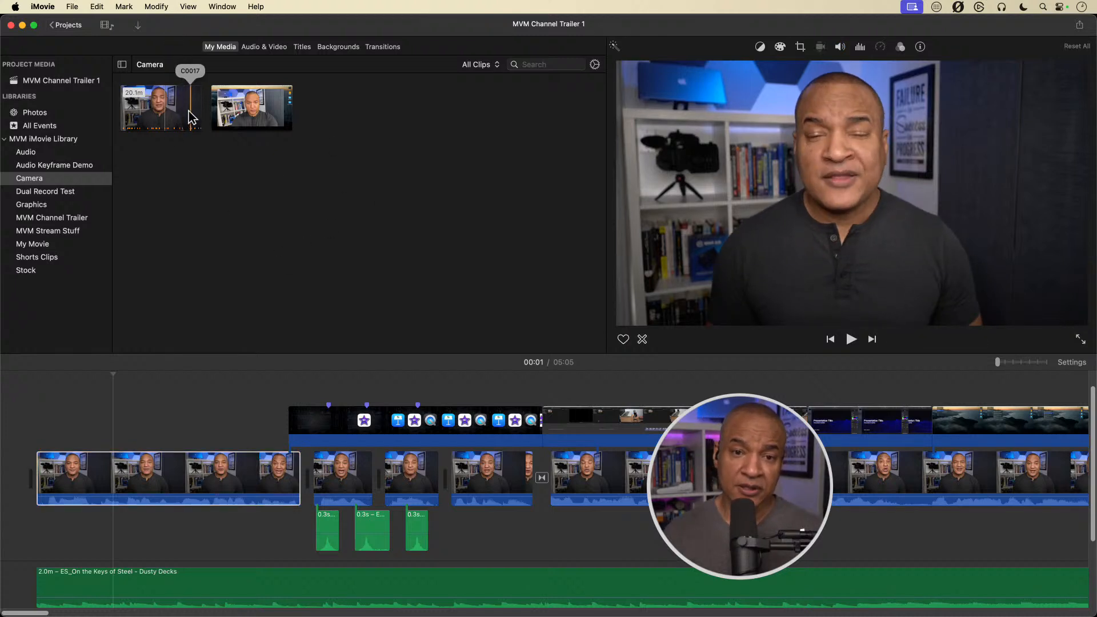
click(595, 65)
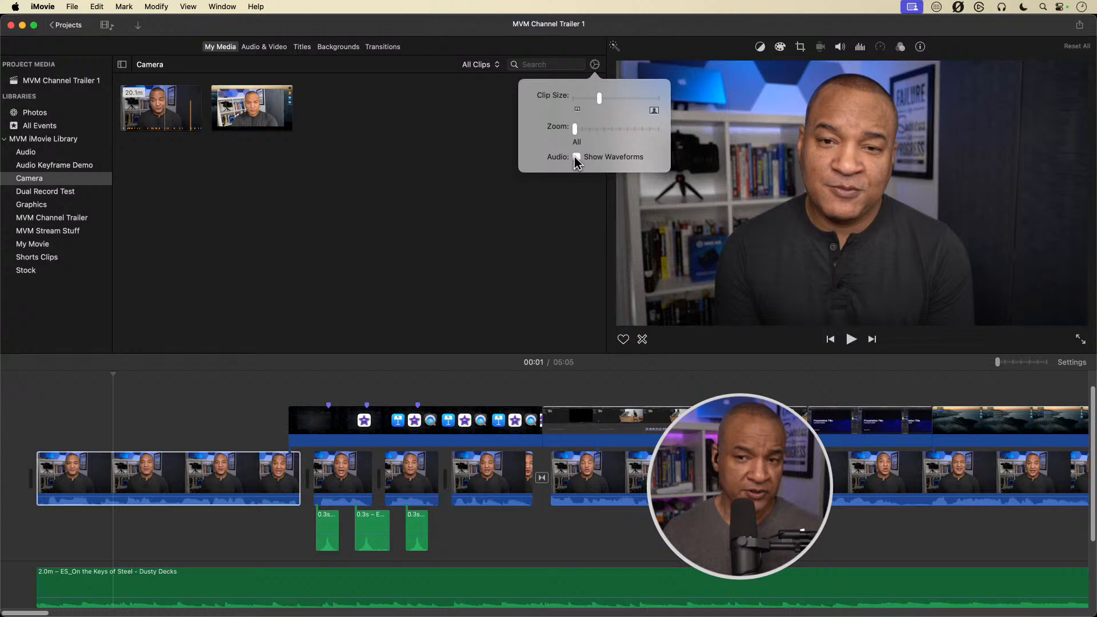
click(575, 157)
click(594, 67)
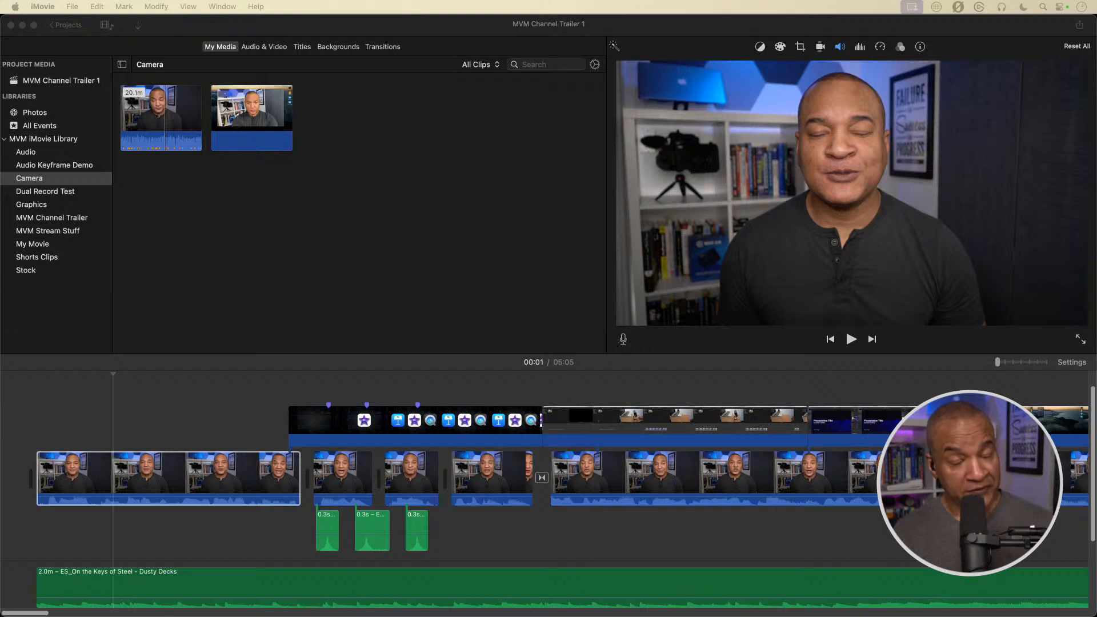
Set the Camera event browser's clip zoom to 2s so the source clips expand into detailed filmstrips.
click(156, 24)
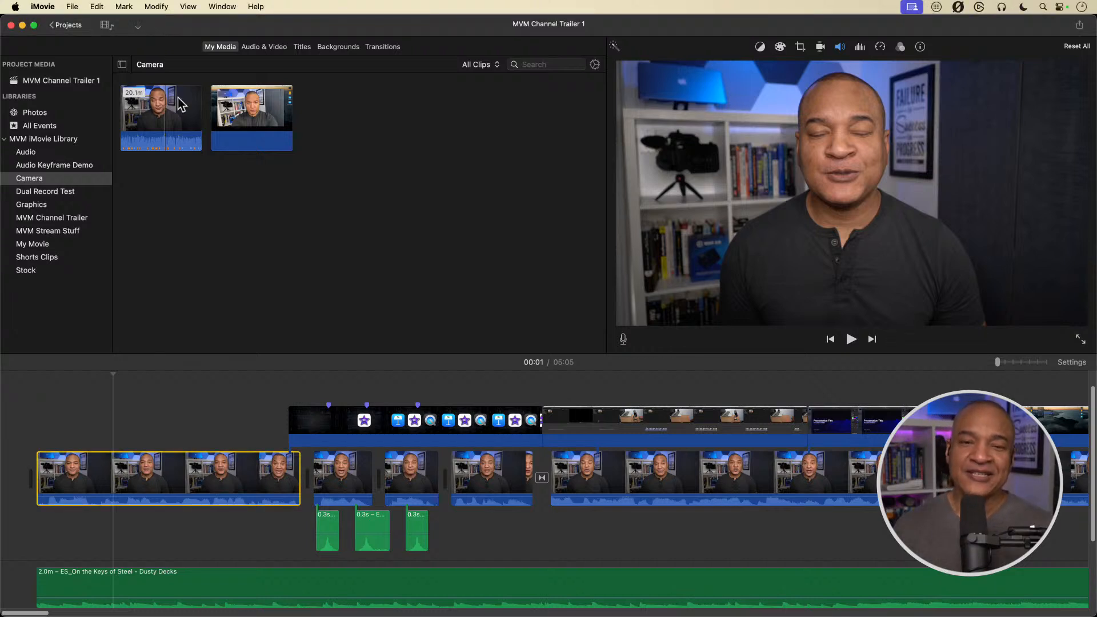
click(177, 123)
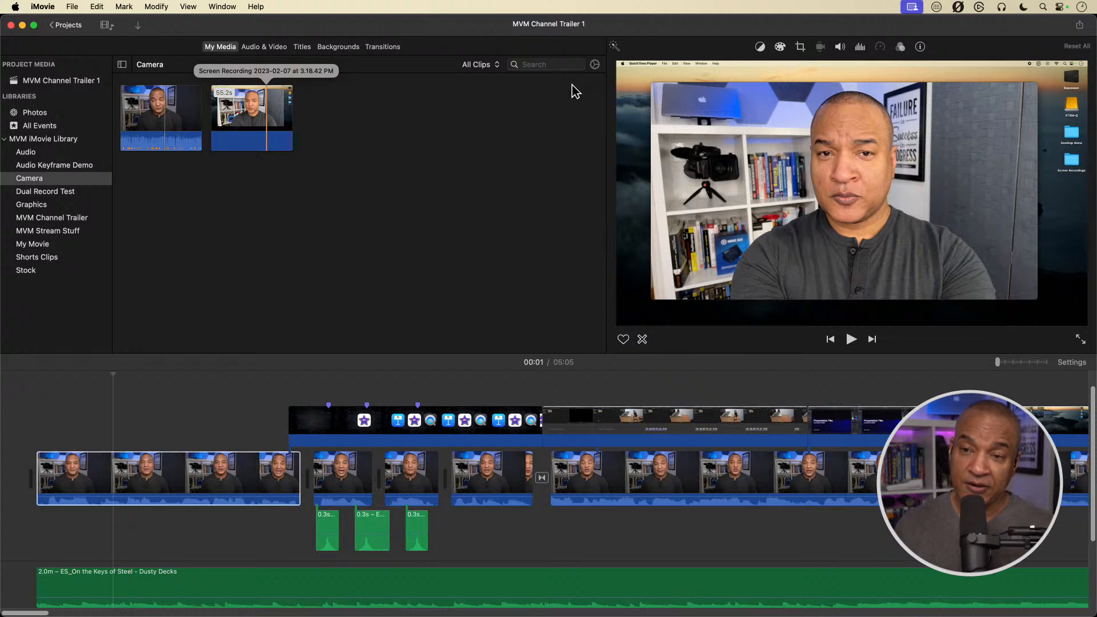
click(594, 65)
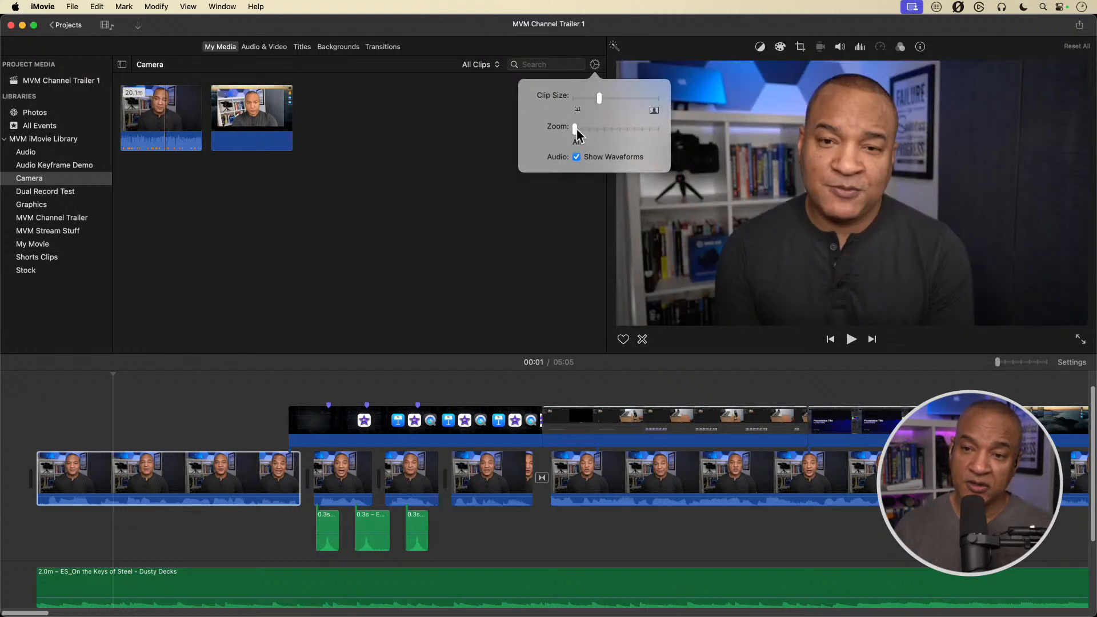
drag(576, 129, 640, 131)
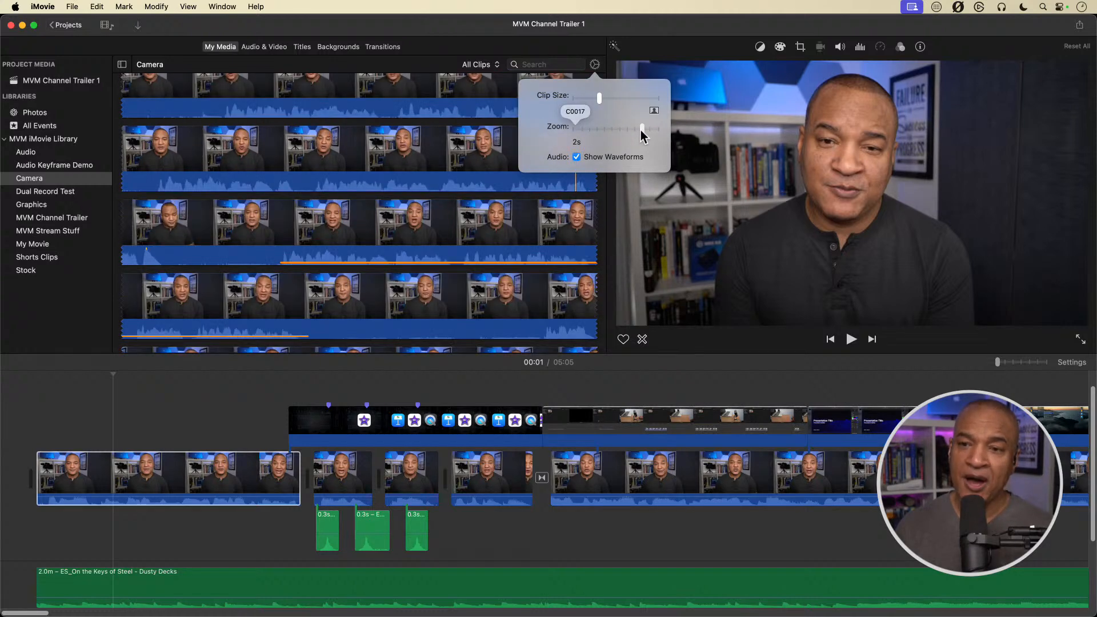
click(595, 65)
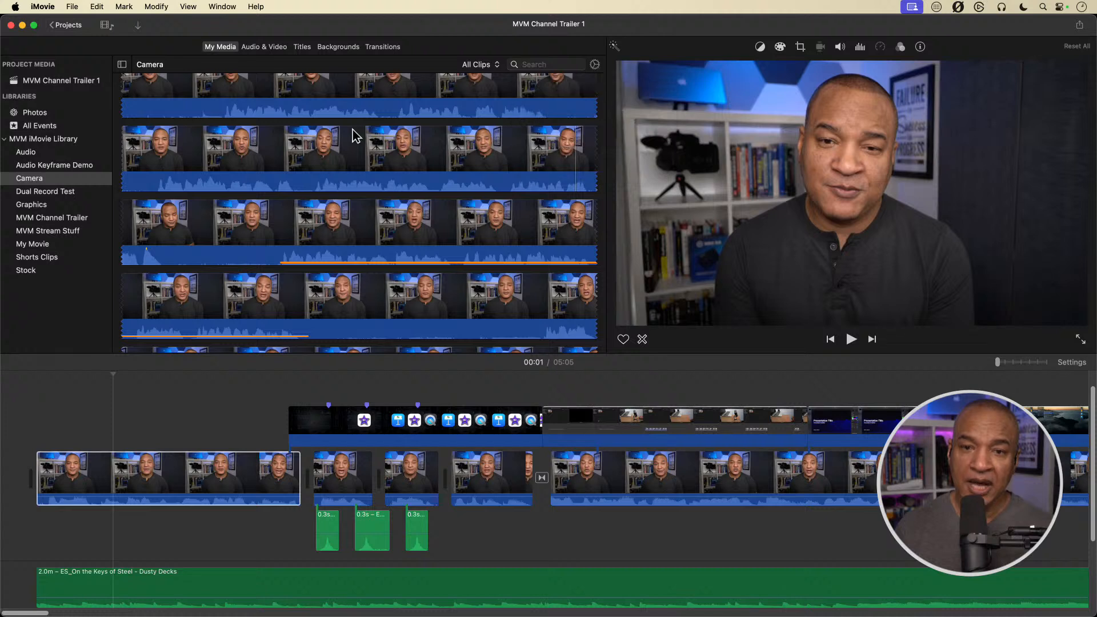
Select the C0017 footage from the start of a spoken passage in its waveform and preview it briefly.
scroll(226, 143, up, 3)
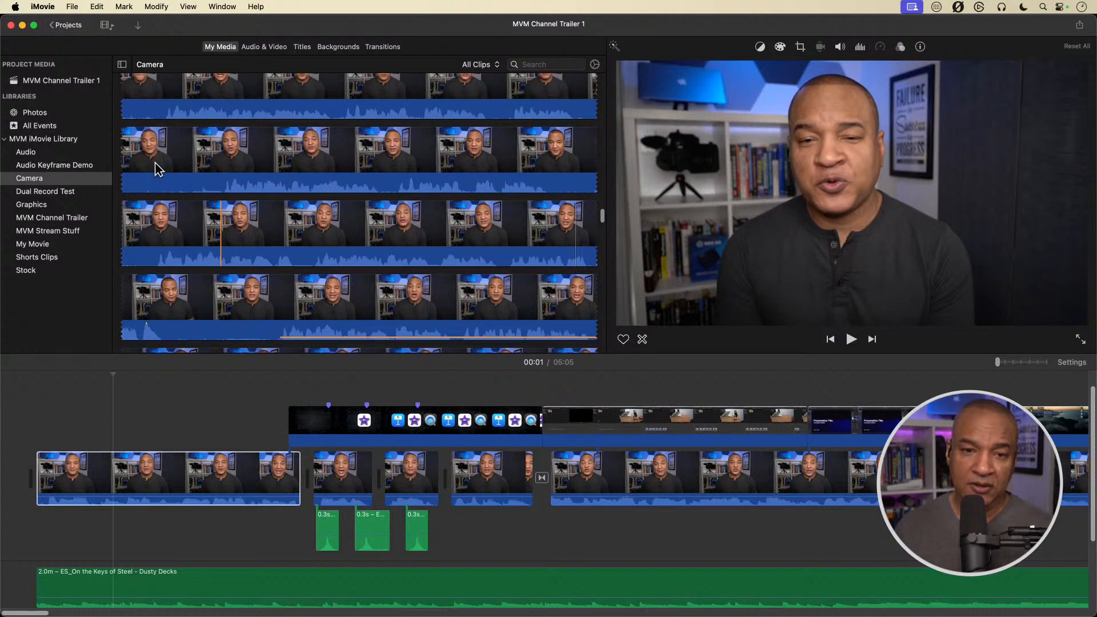
click(223, 166)
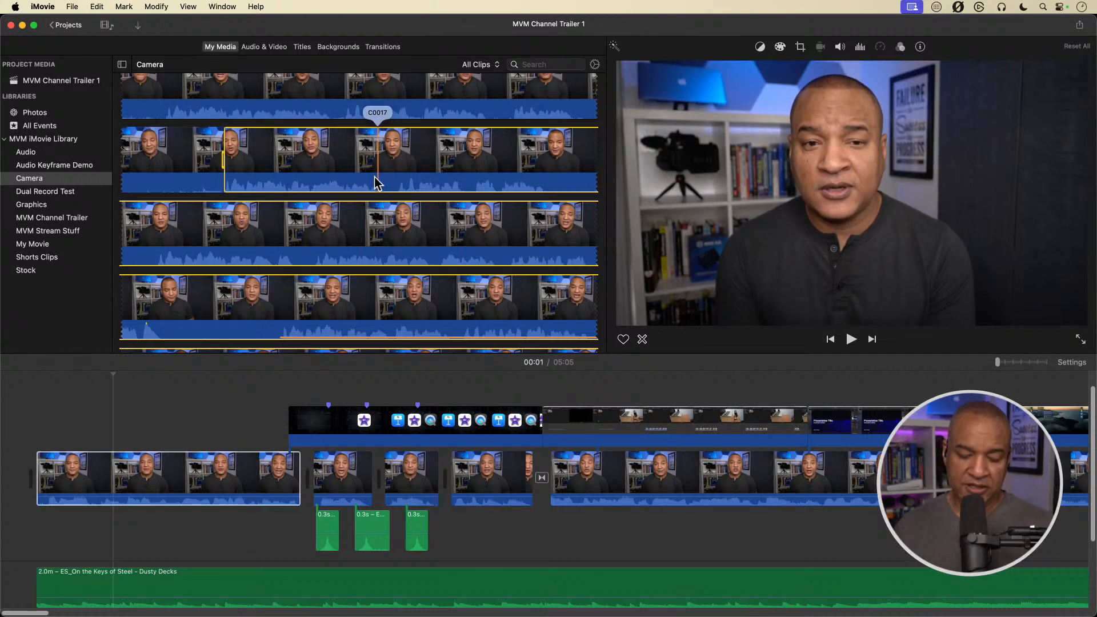
key(space)
key(space)
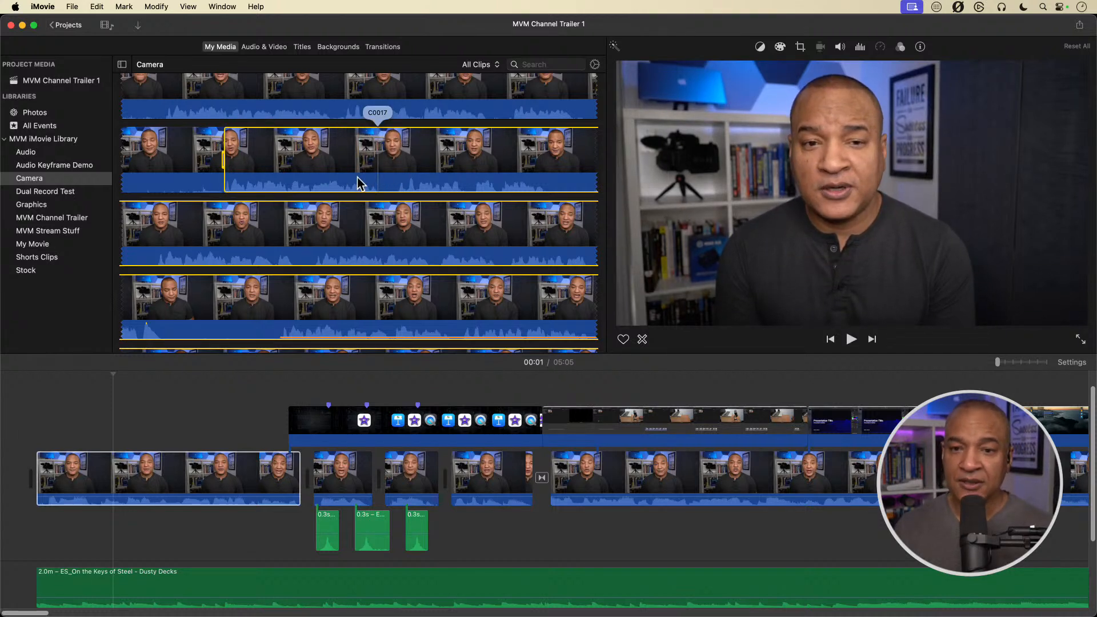
Turn on Audio Skimming and play a short stretch of the selected C0017 footage from the skimmer position.
click(195, 8)
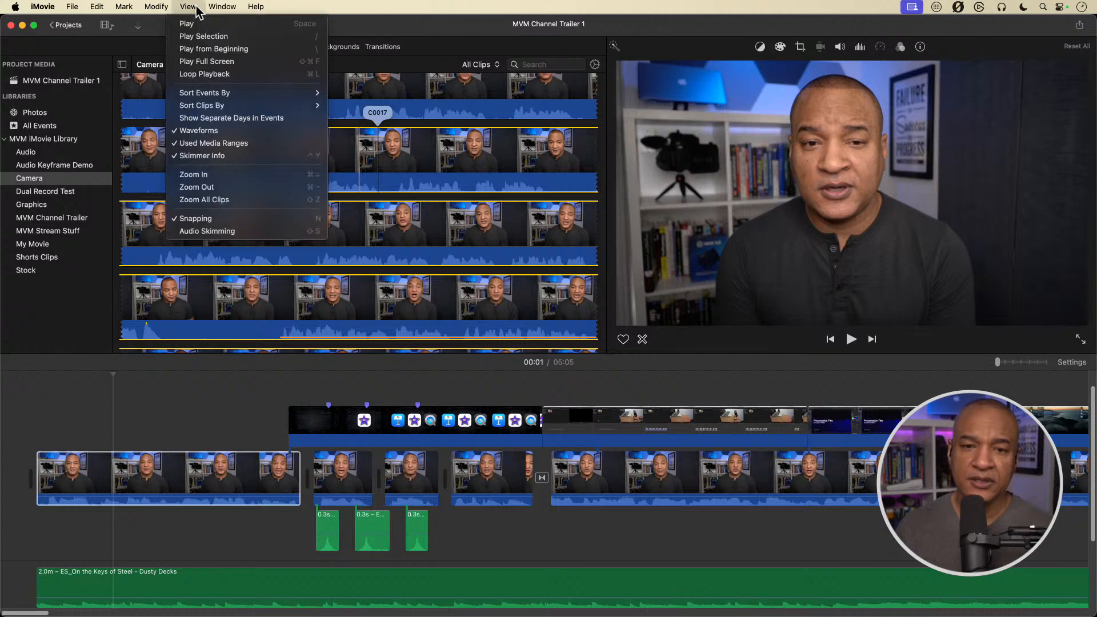
click(232, 231)
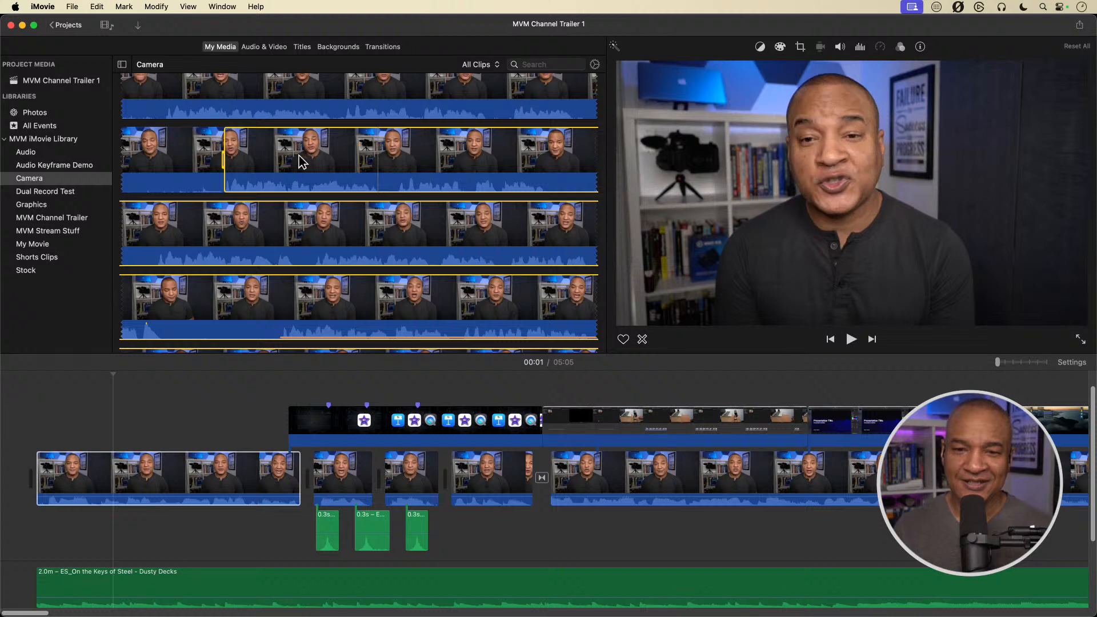
key(space)
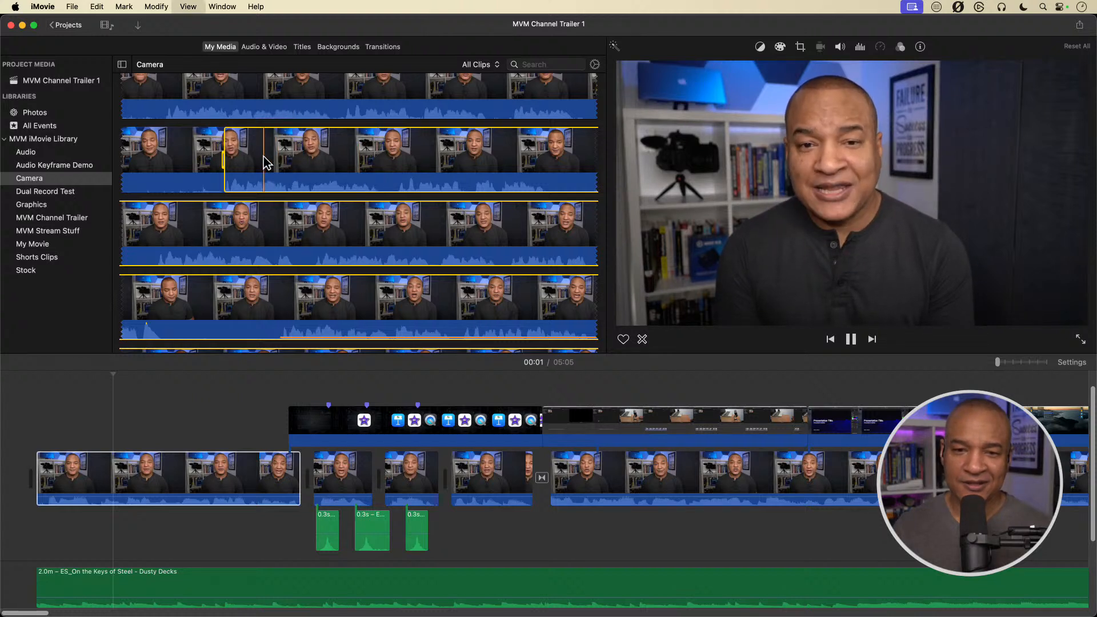
key(space)
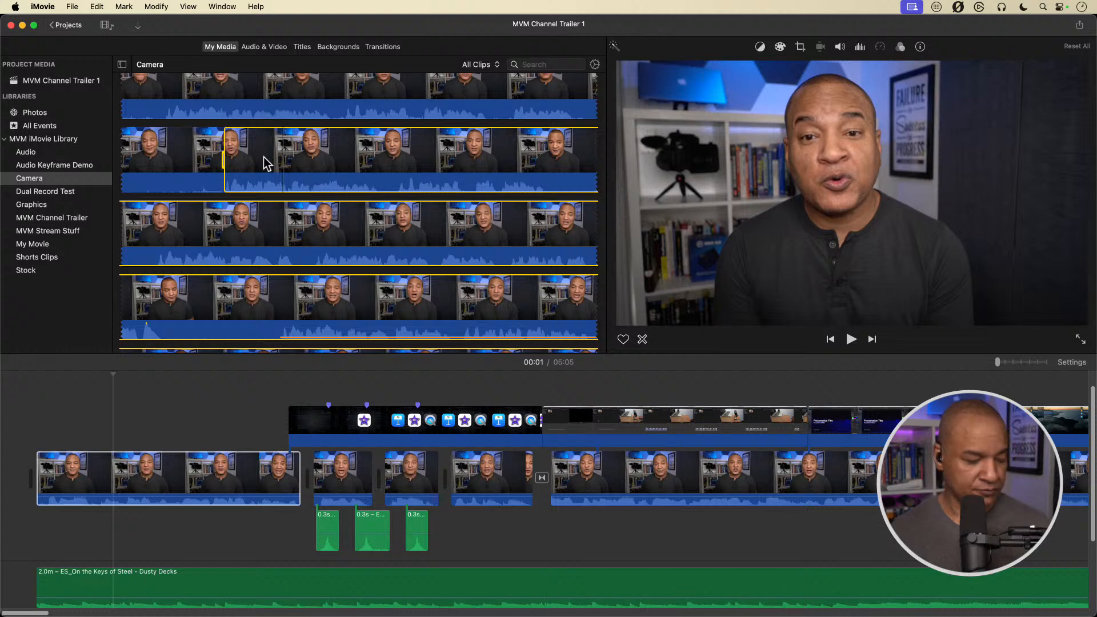
Play and pause the C0017 footage several times from skimmer positions near the start of the selected passage.
key(space)
key(space)
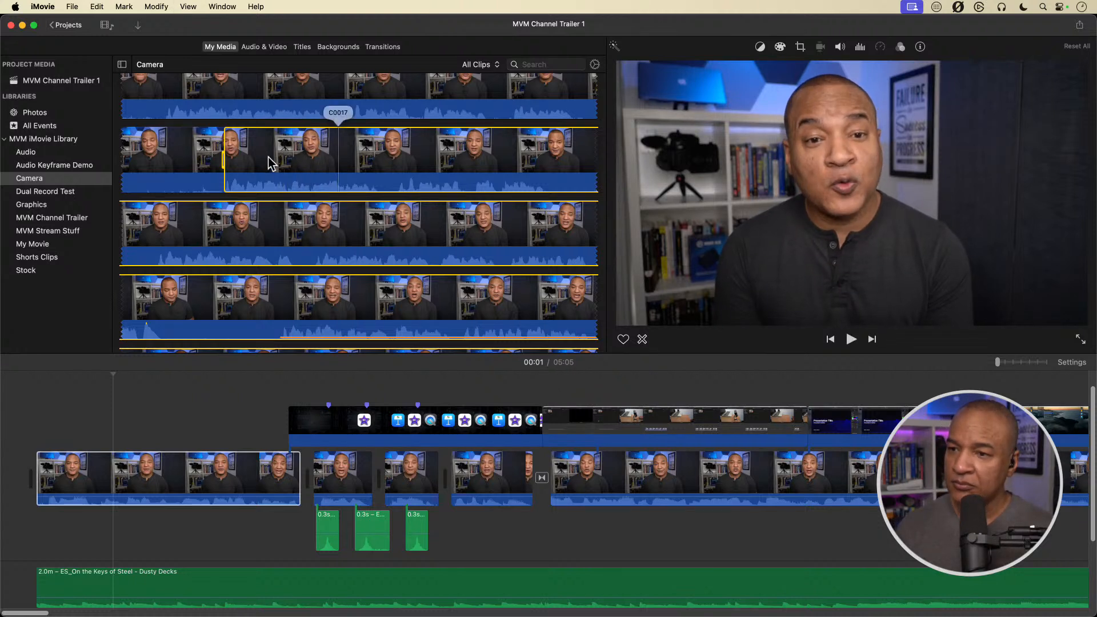
key(space)
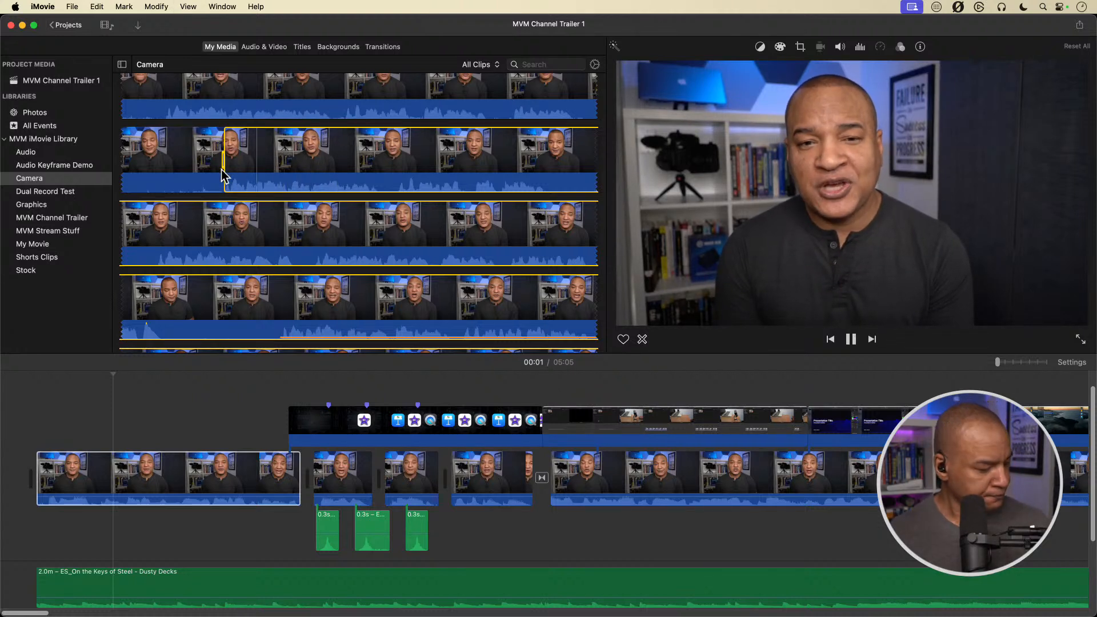
key(space)
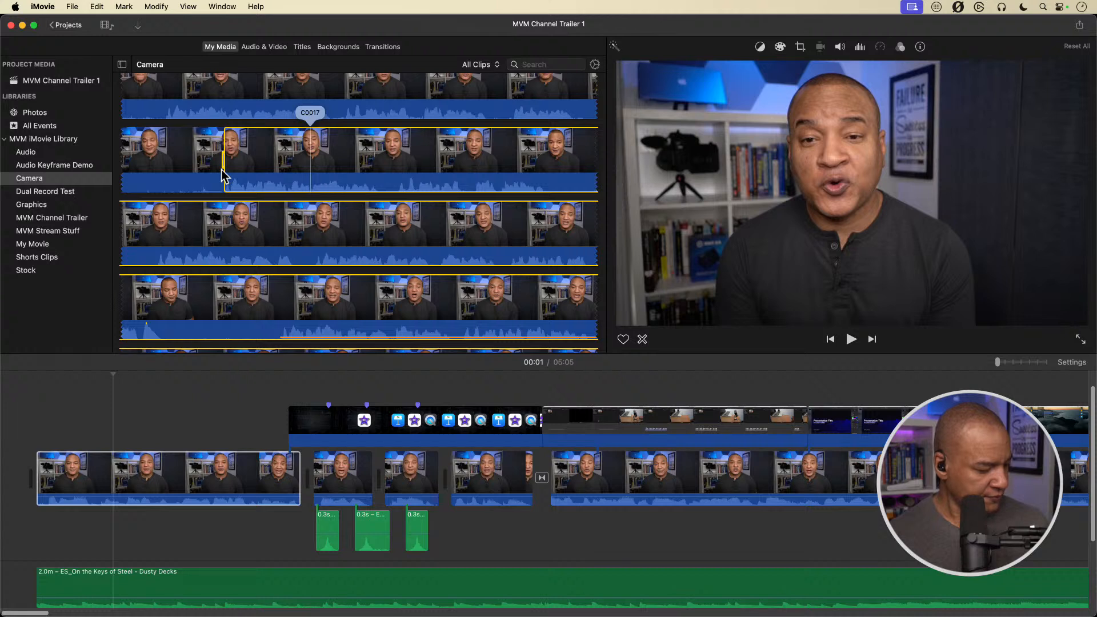
key(space)
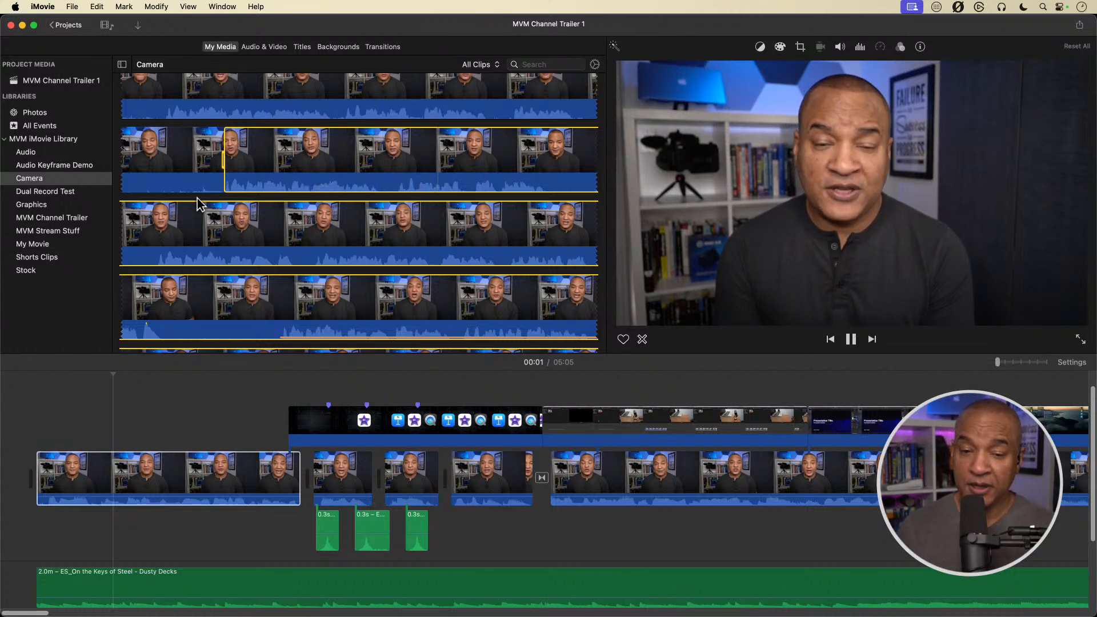
key(space)
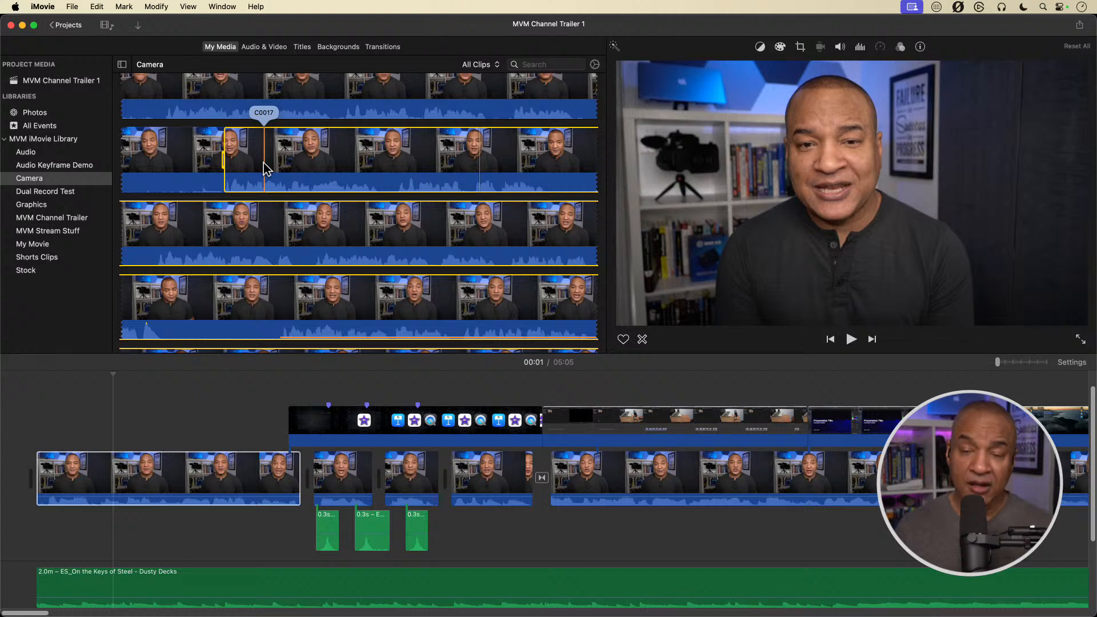
Preview the selected C0017 range from its beginning, comparing it with regular playback of the same passage.
key(slash)
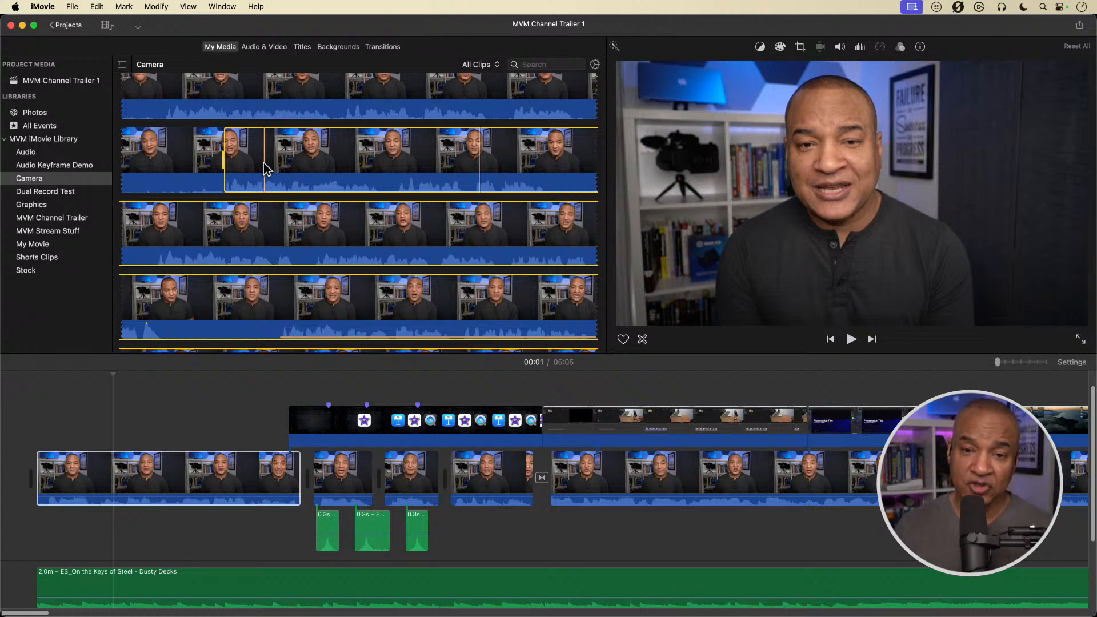
key(space)
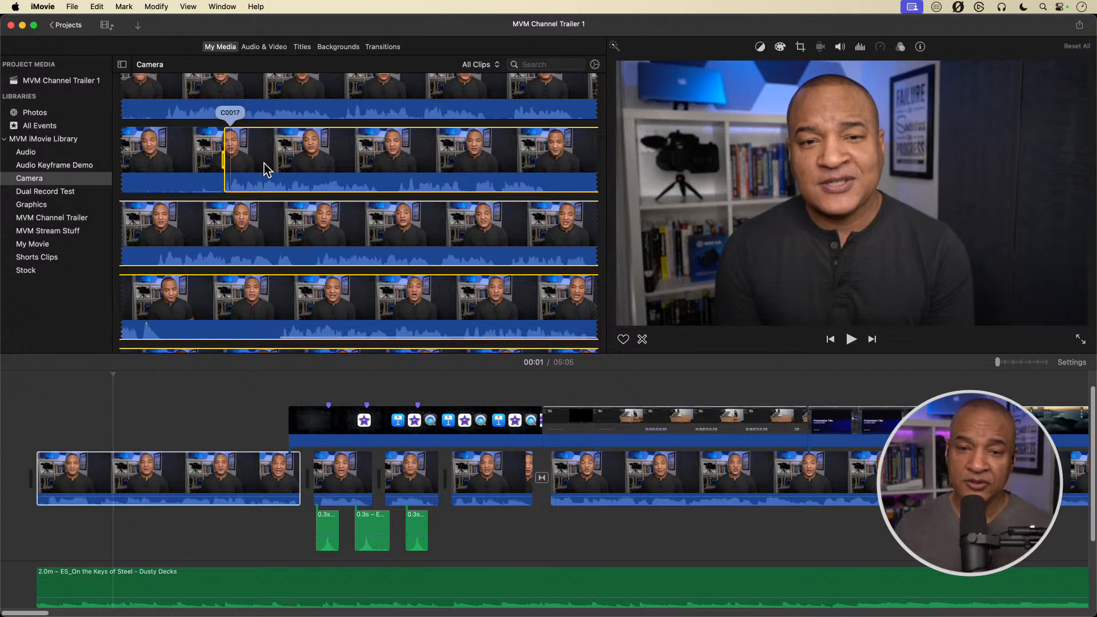
key(space)
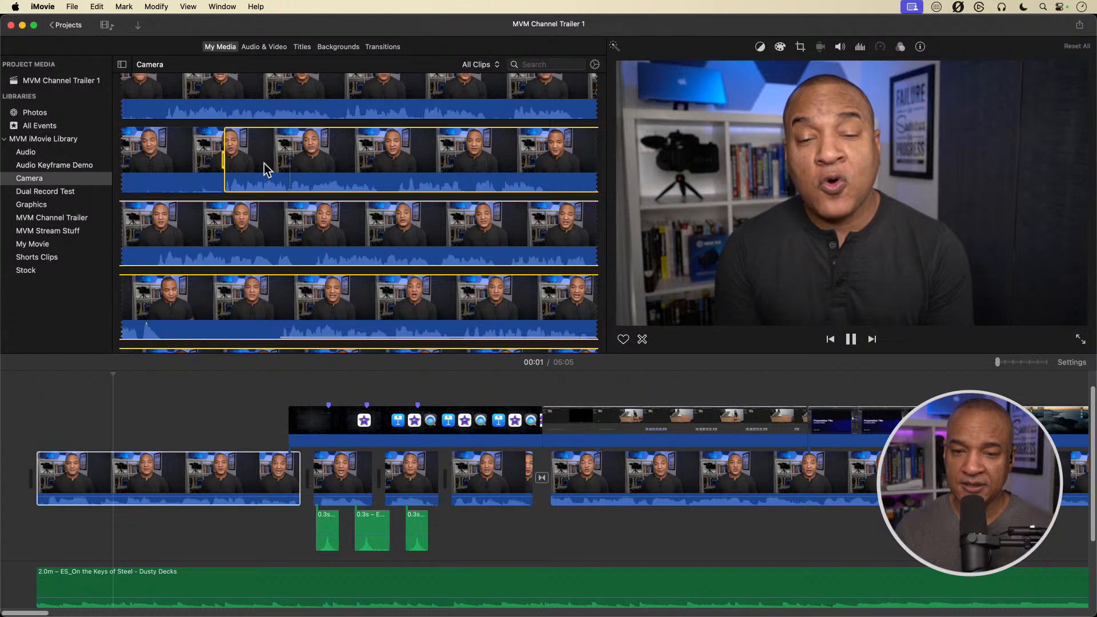
key(space)
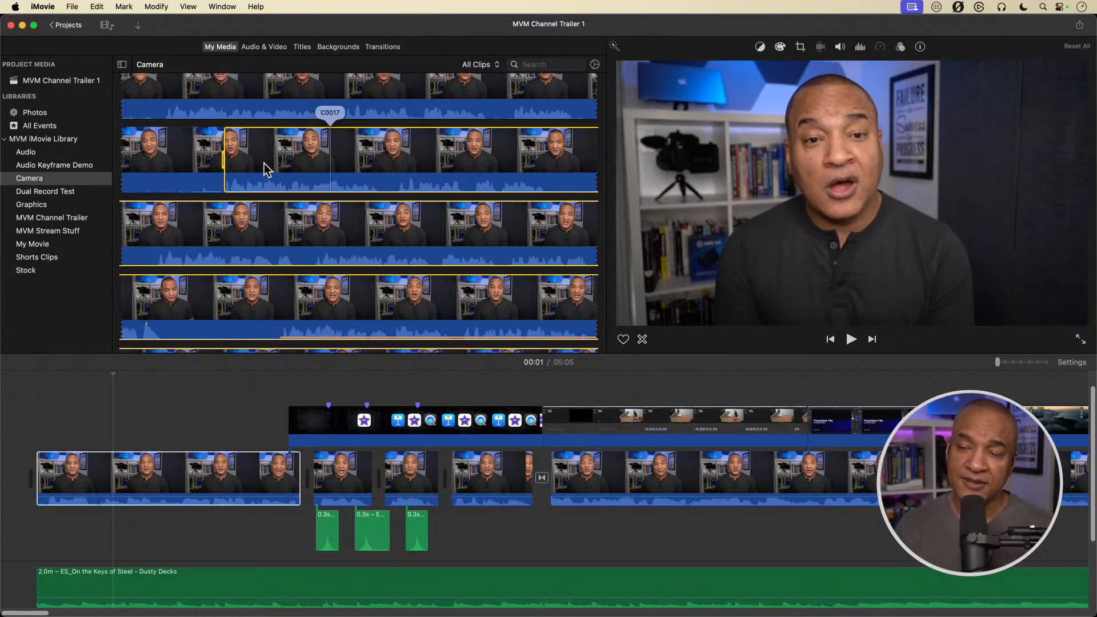
key(space)
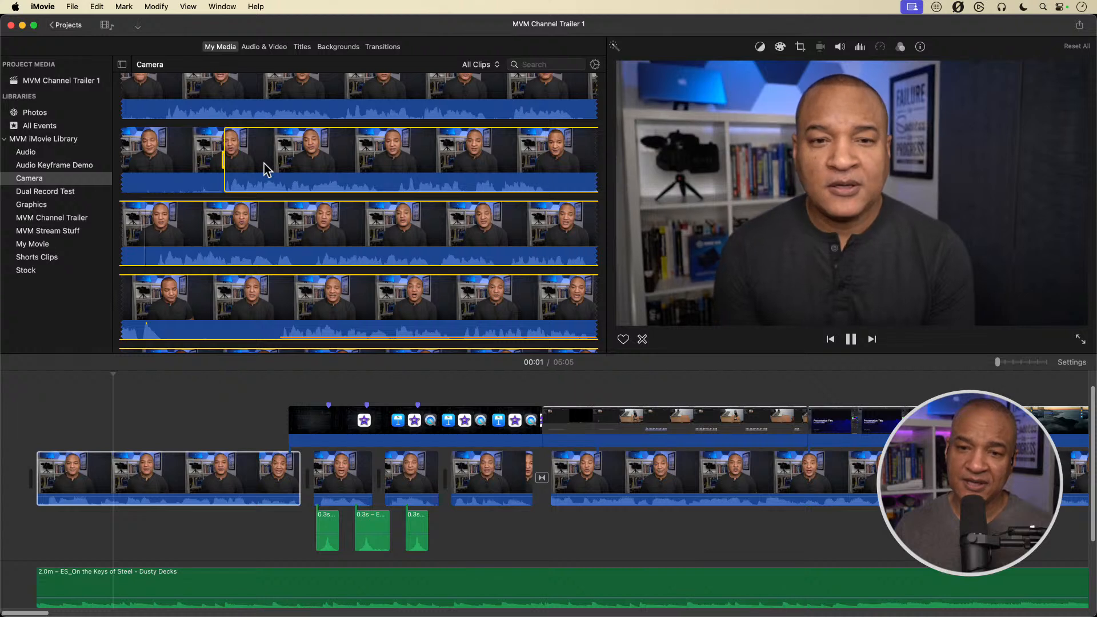
key(space)
Step backward frame by frame through the C0017 footage in the Camera event browser.
key(Left)
key(Left)
key(Left)
key(Left)
key(Left)
key(Left)
key(Left)
key(Left)
key(Left)
key(Left)
key(Left)
key(Left)
key(Left)
key(Left)
key(Left)
key(Left)
key(Left)
key(Left)
key(Left)
key(Left)
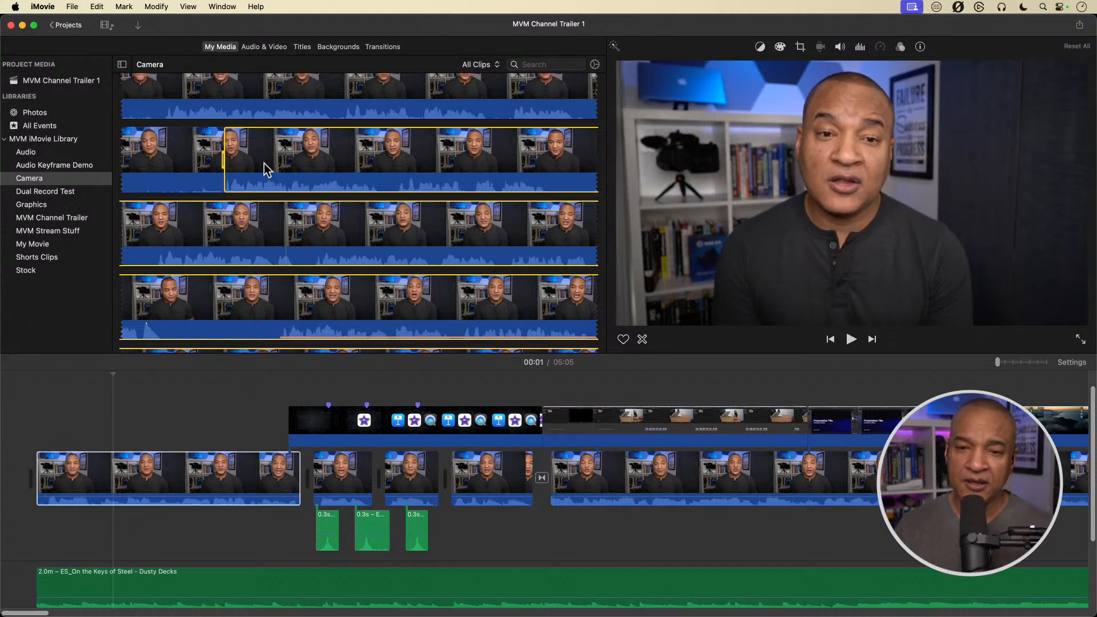
key(Left)
key(Left)
key(Left)
key(Left)
key(Left)
key(Left)
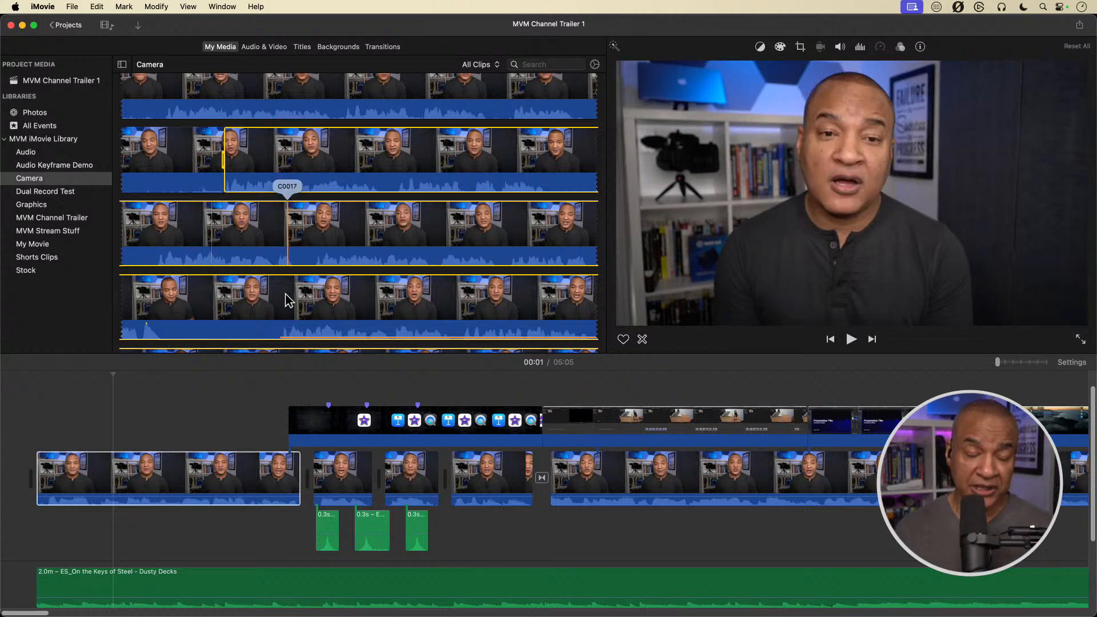
Set the Camera event browser's clip zoom to 2m so the source clips collapse, and close the appearance settings.
click(178, 455)
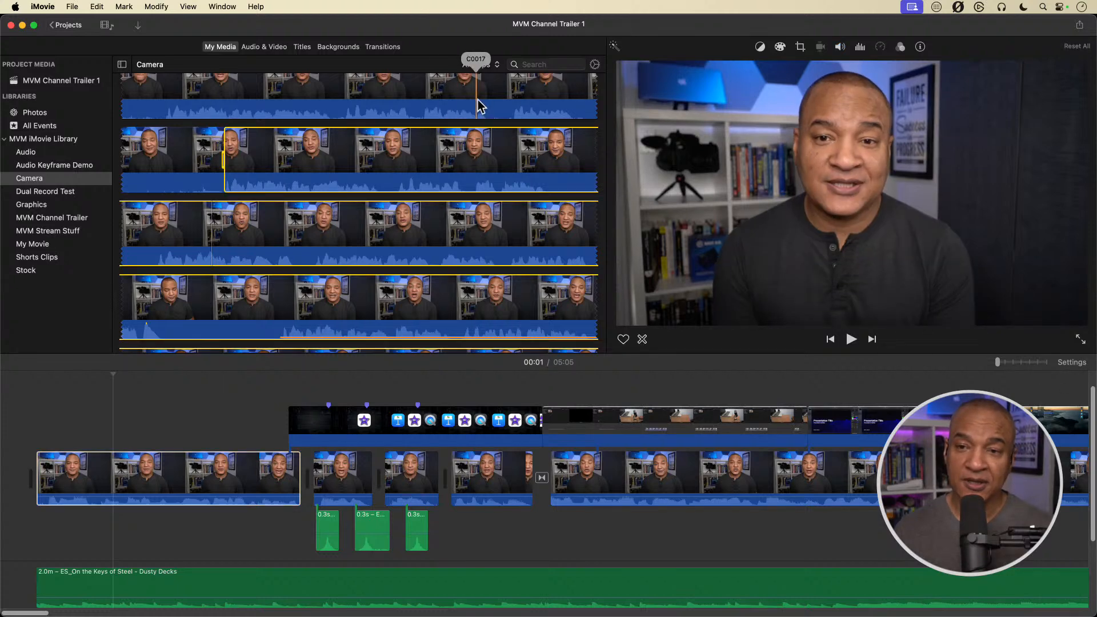
click(594, 64)
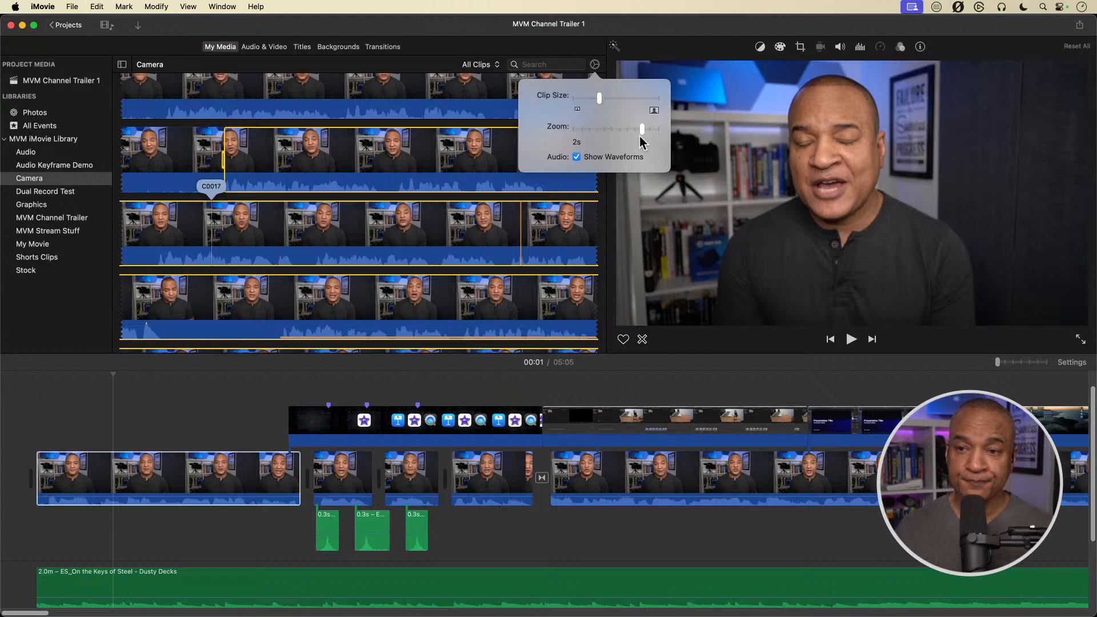
drag(640, 130, 604, 132)
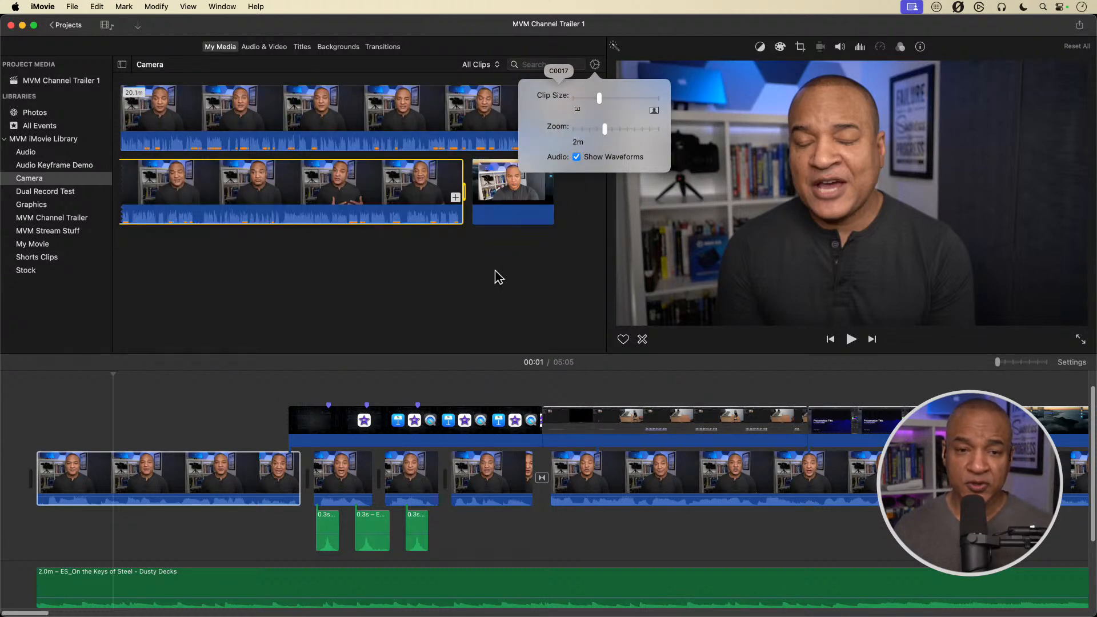
click(593, 64)
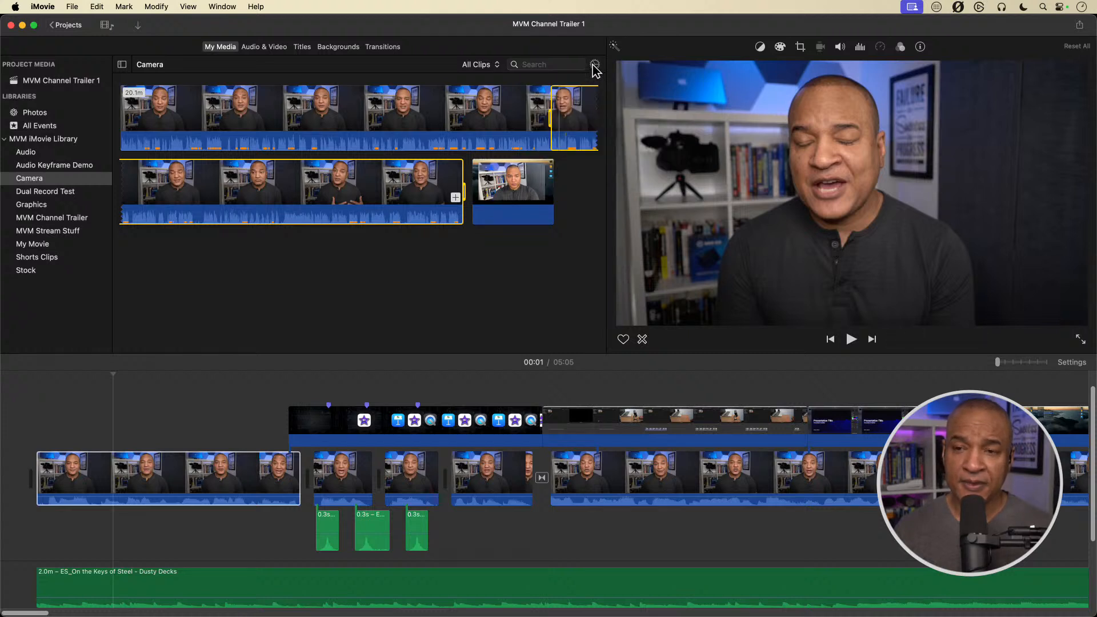
Trim the first timeline clip's start slightly, shorten its end to 3.4s, and extend the end back to 3.5s.
click(146, 454)
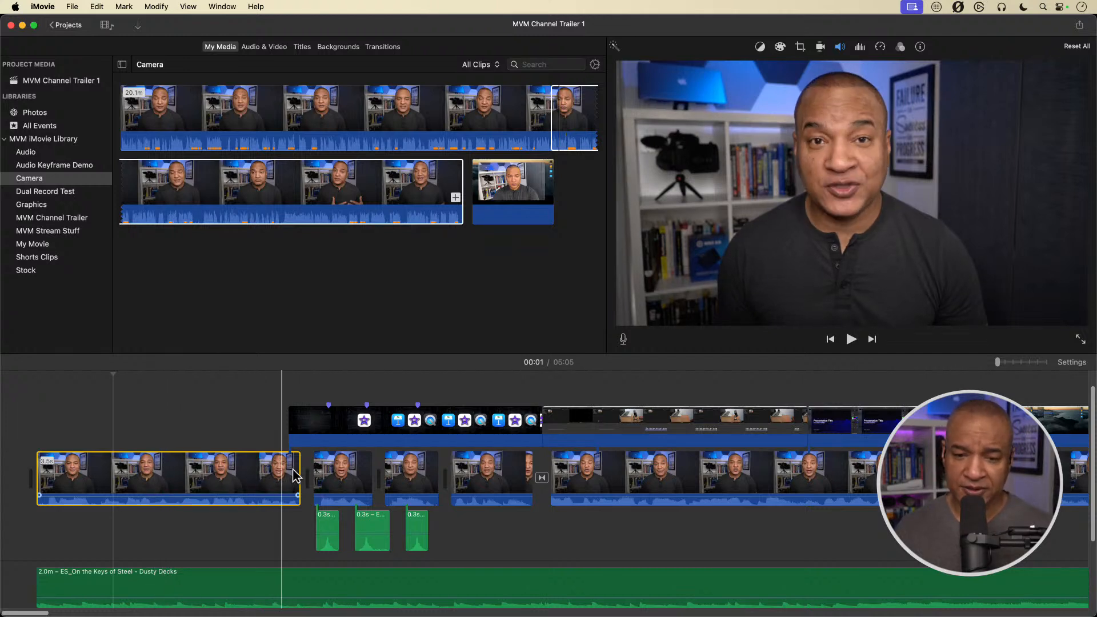
mouse_move(37, 477)
mouse_down()
mouse_move(50, 477)
mouse_move(38, 475)
mouse_up()
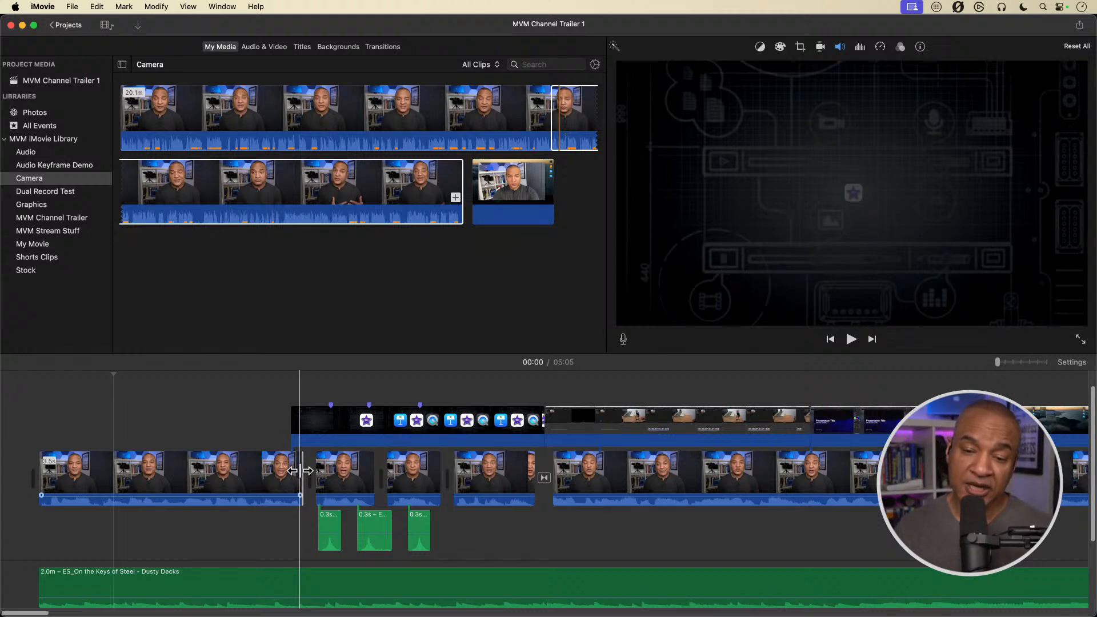
drag(300, 470, 298, 470)
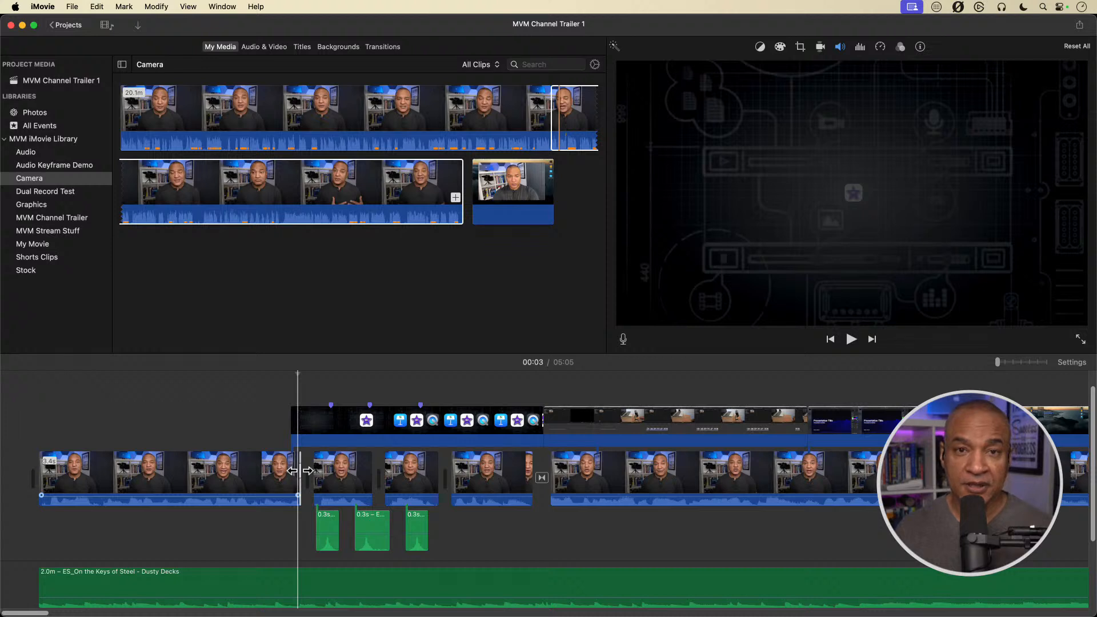
drag(300, 470, 301, 470)
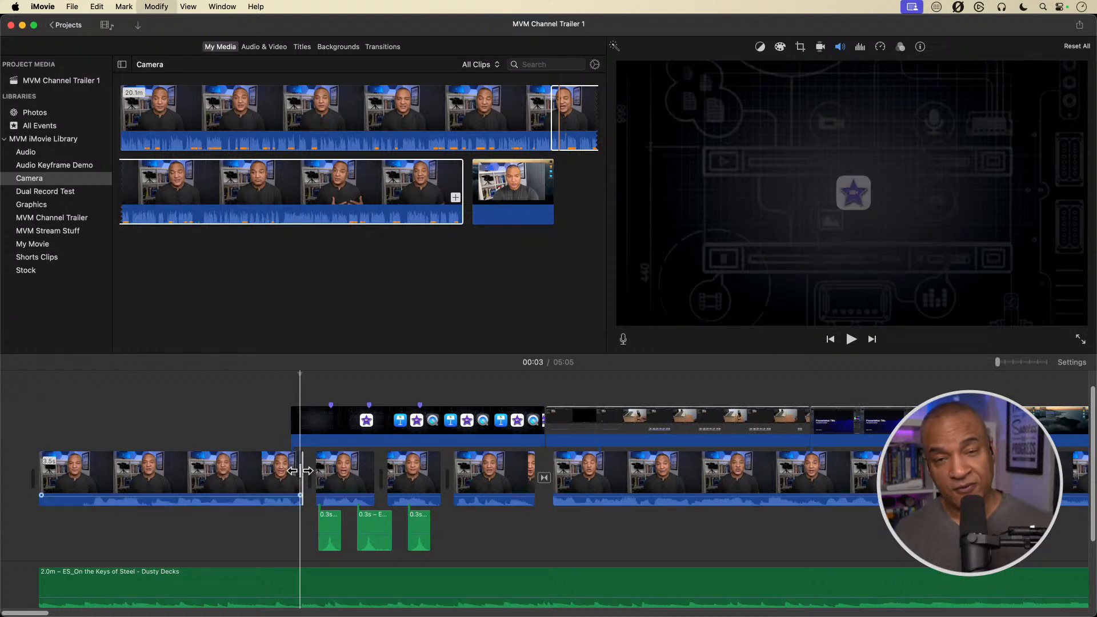
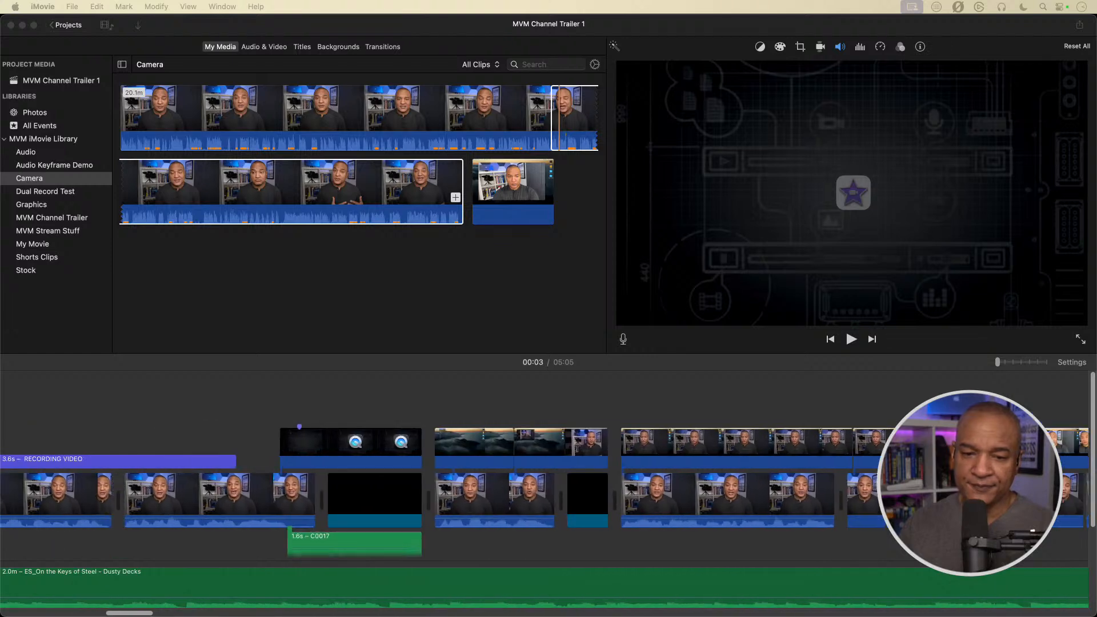
Add the Industrial background above the main clip that follows the black gap, and shorten it to 1.4s.
scroll(542, 485, left, 9)
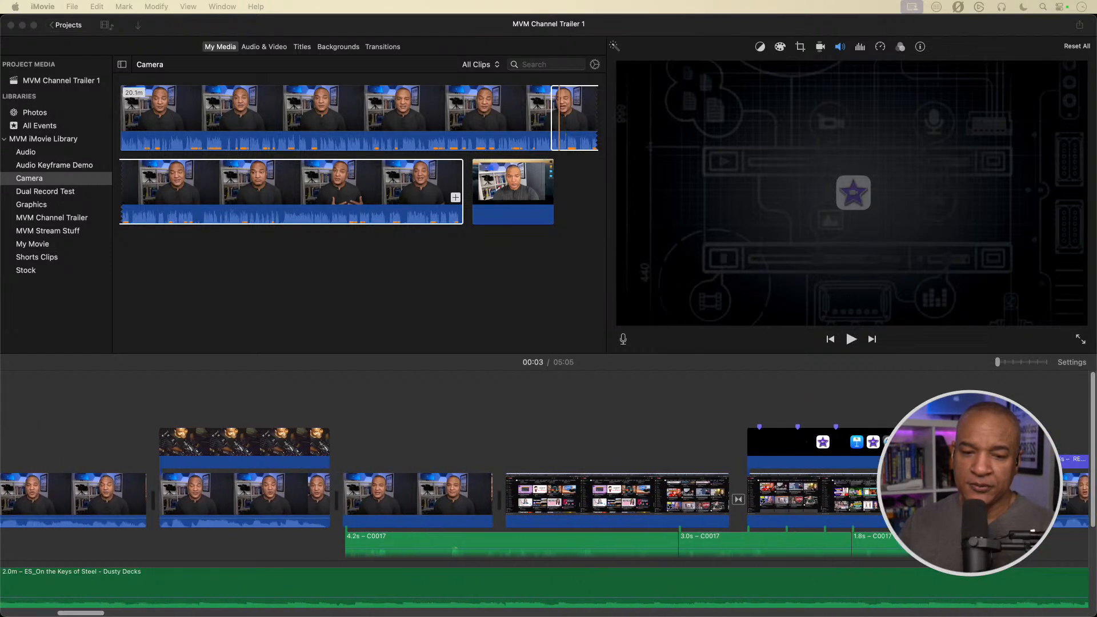
scroll(543, 485, right, 5)
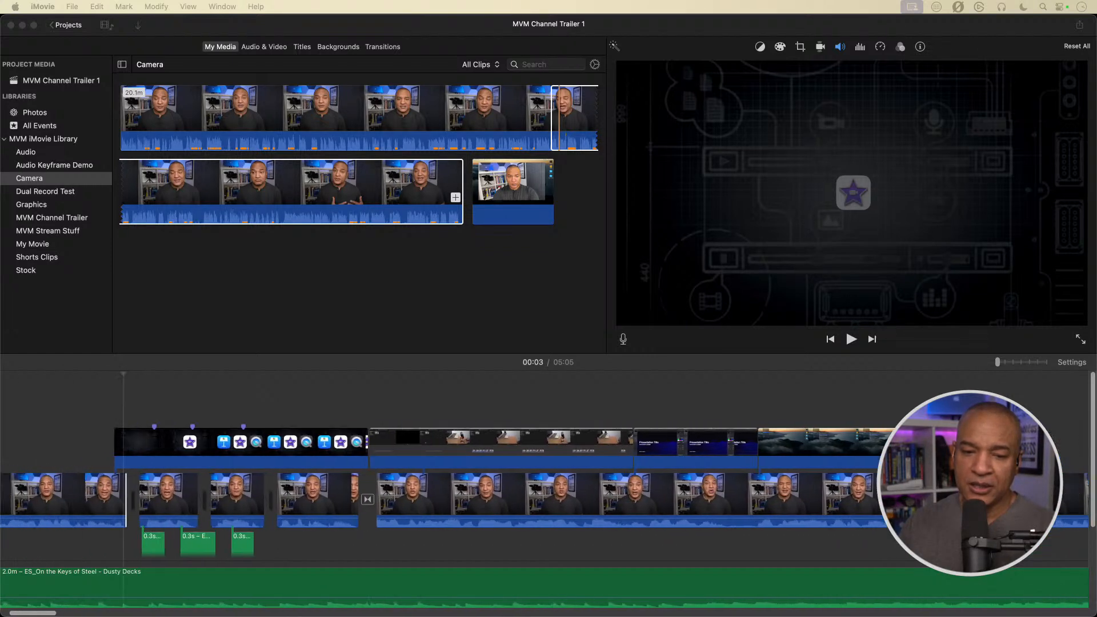
scroll(543, 486, left, 3)
scroll(543, 485, down, 1)
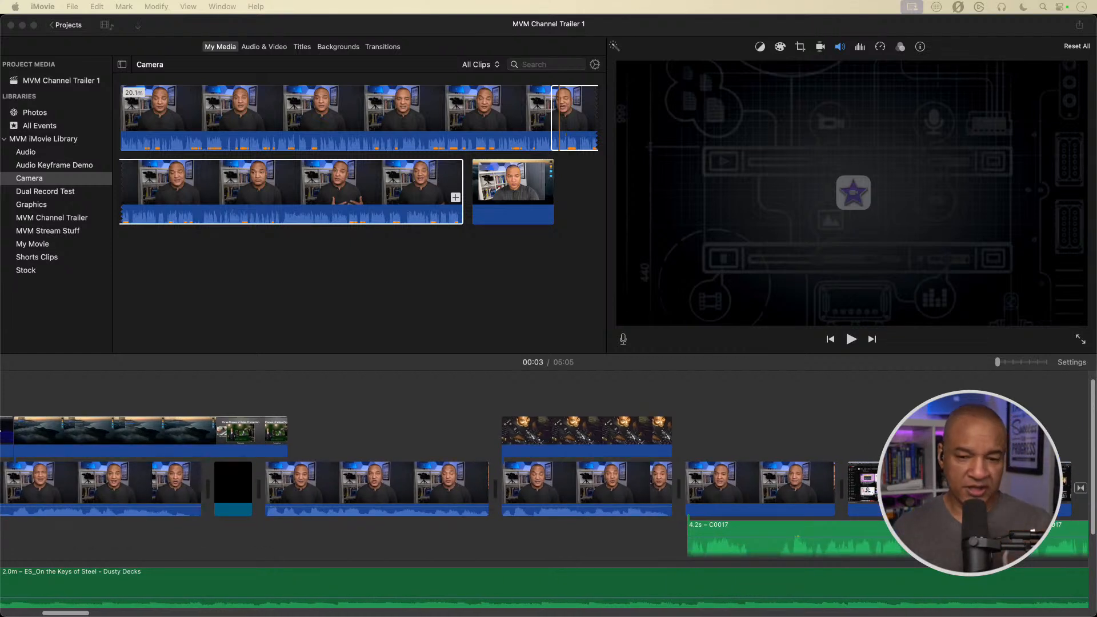
scroll(543, 485, up, 1)
scroll(543, 485, right, 1)
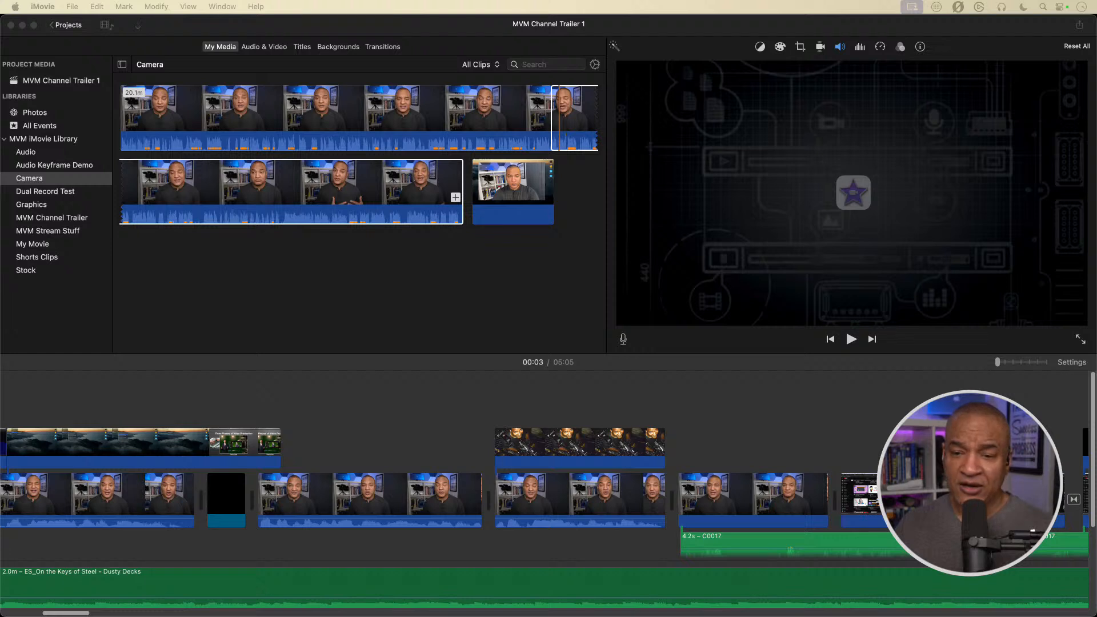
click(373, 409)
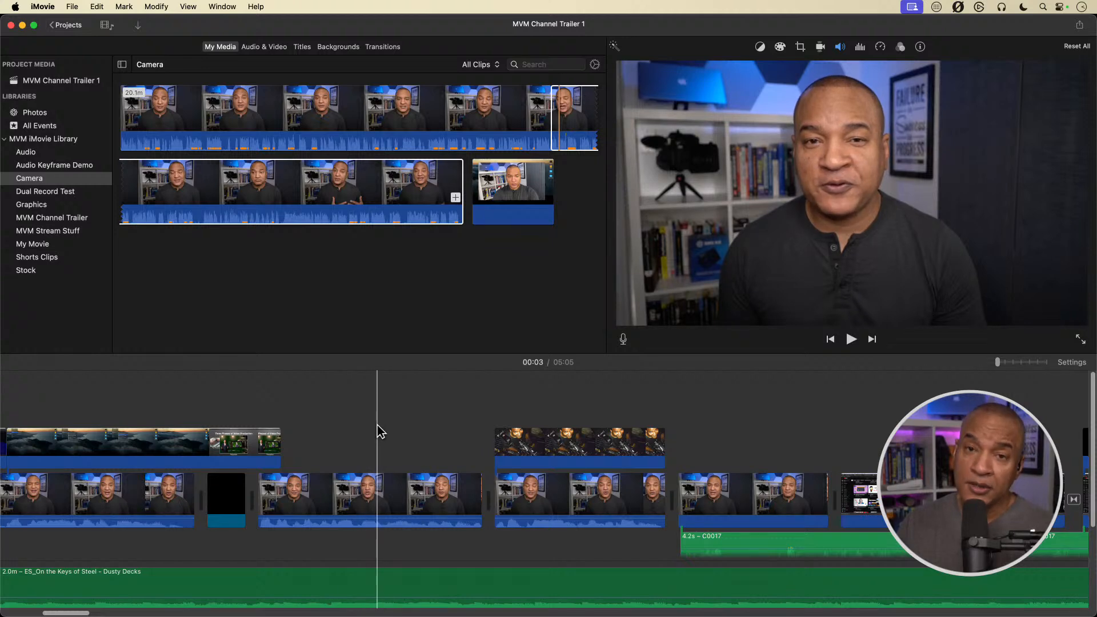
click(338, 48)
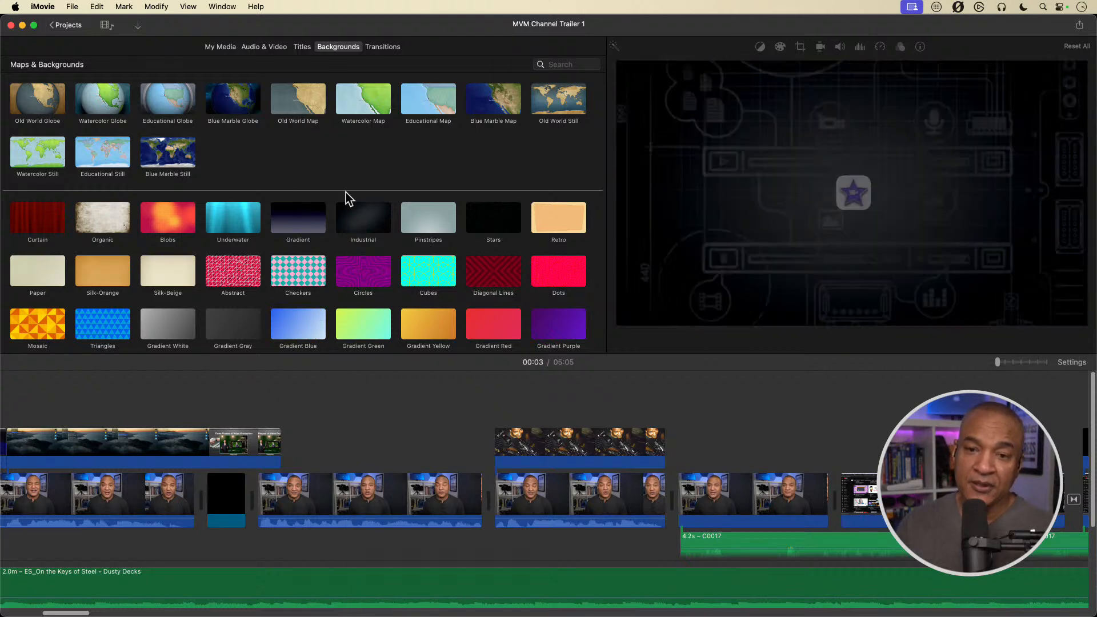
drag(360, 215, 313, 423)
drag(628, 441, 413, 439)
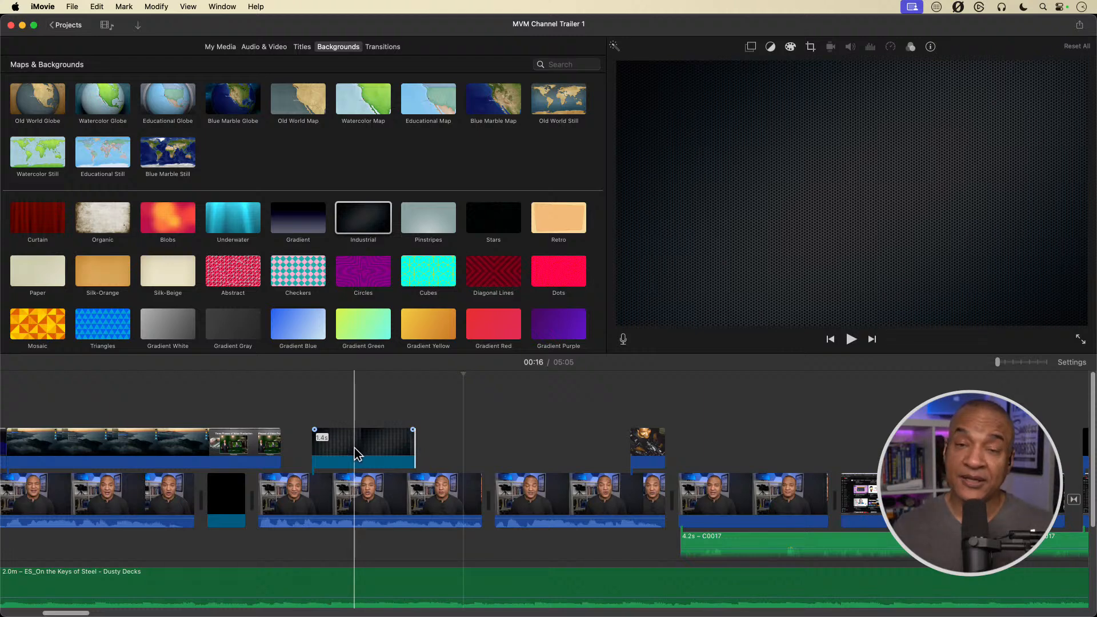
Undo the Industrial background's shortening and its placement in the timeline.
key(super+z)
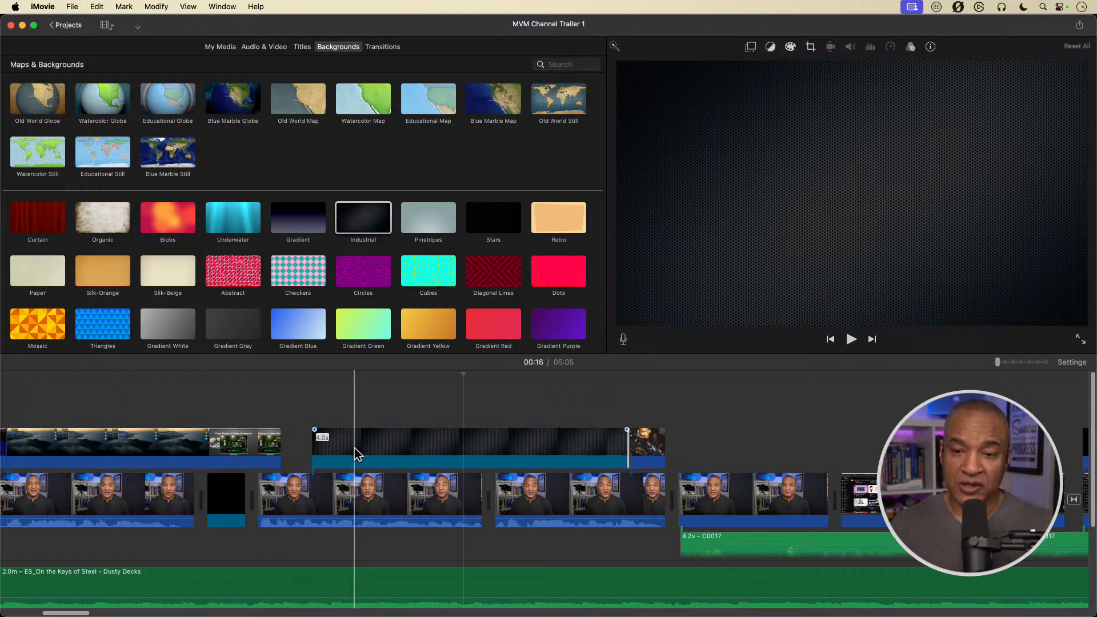
key(super+z)
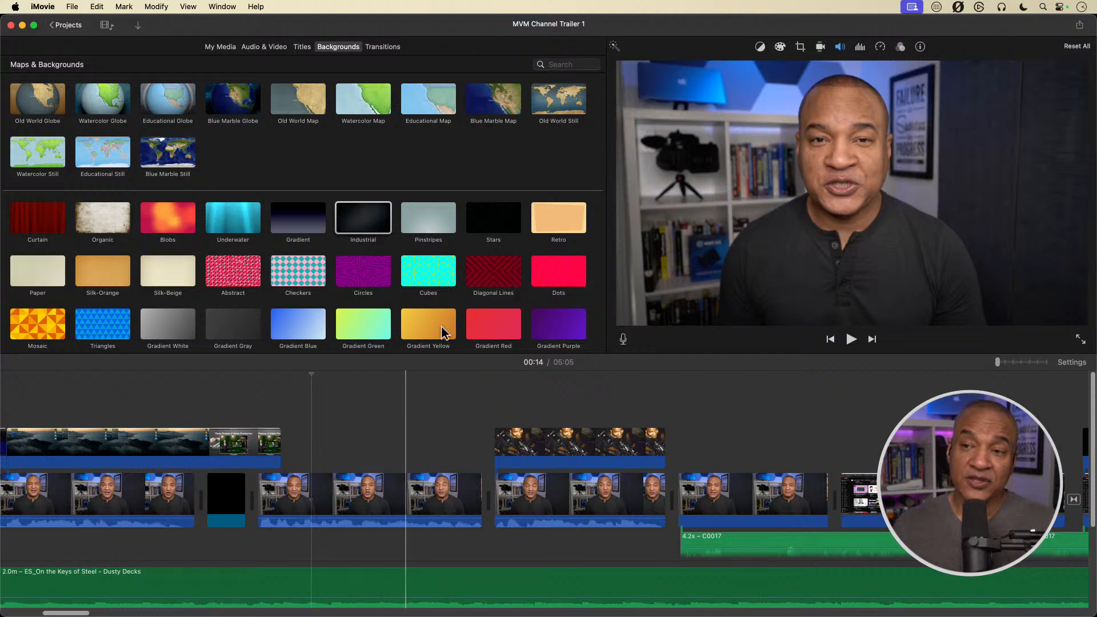
Add the Split title above the main clip that follows the black gap, and shorten it to 1.1s.
click(303, 48)
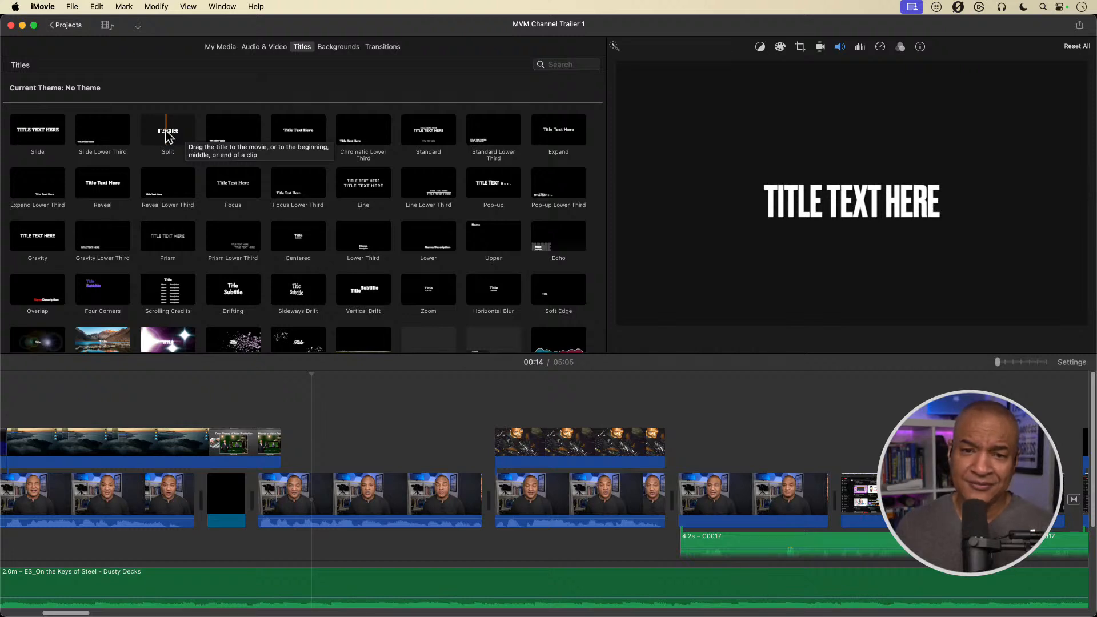
drag(167, 137, 275, 387)
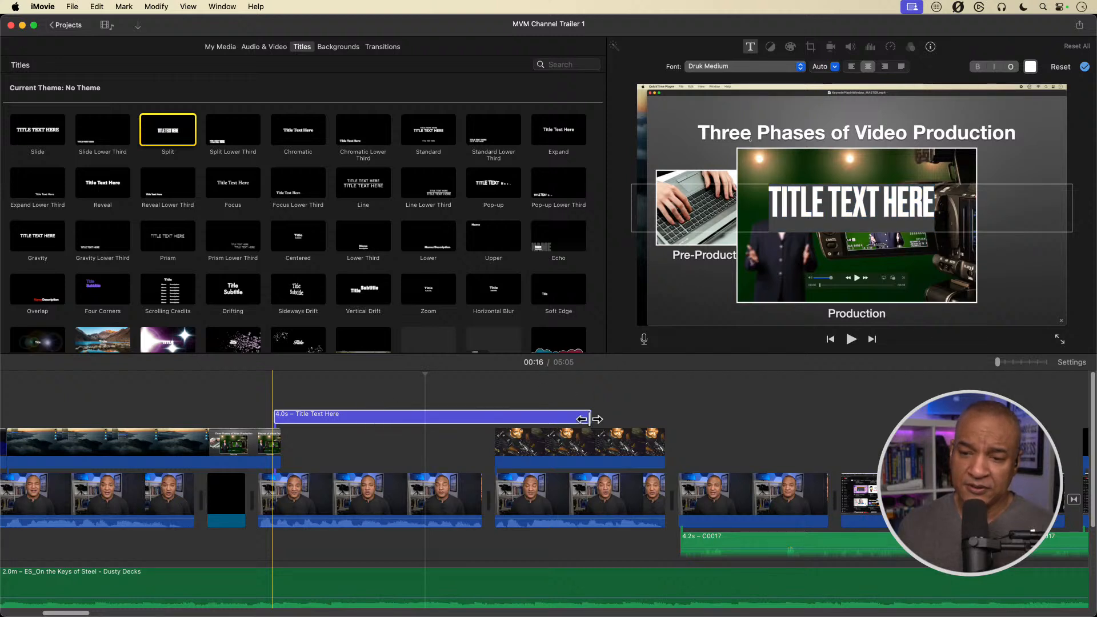
drag(589, 418, 382, 465)
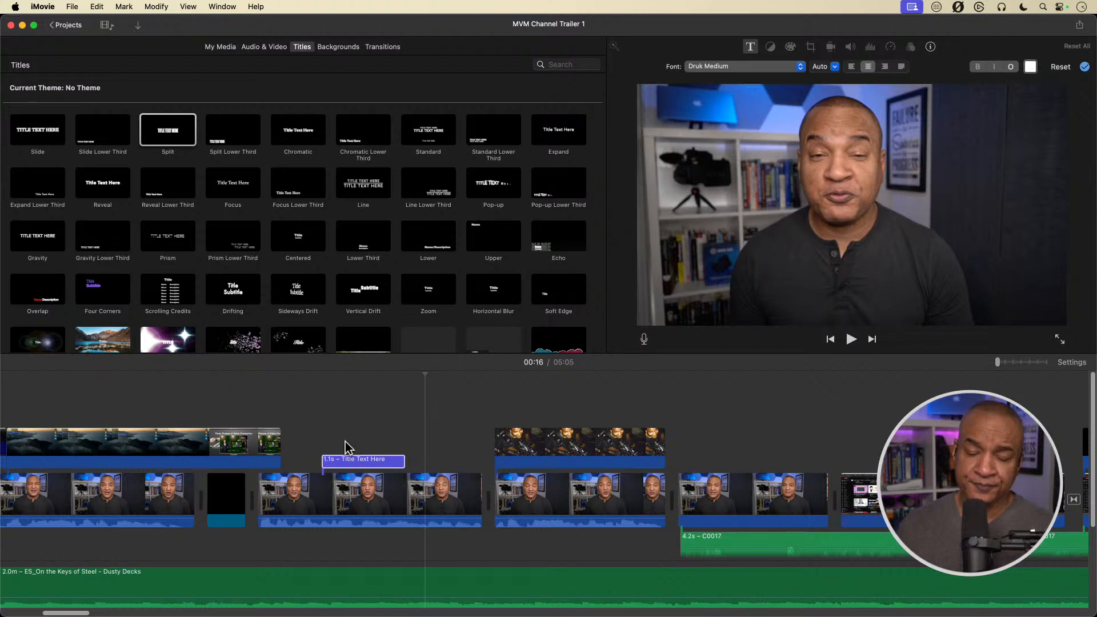
Replace the Split title's placeholder text with "SHOT OF DOG" and apply the text edit.
click(363, 465)
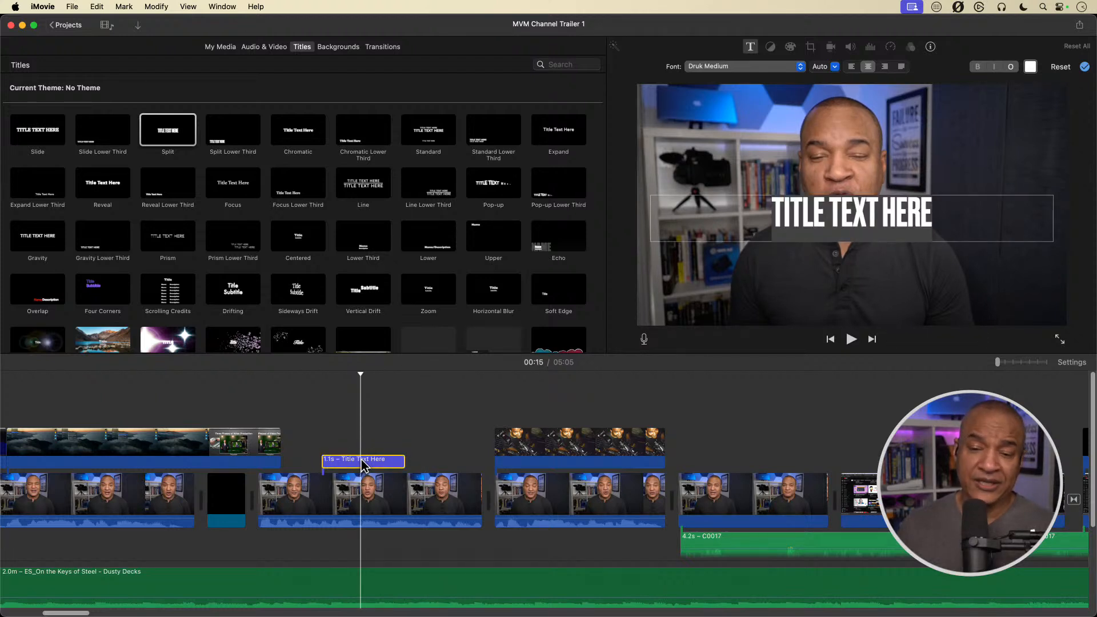
click(937, 211)
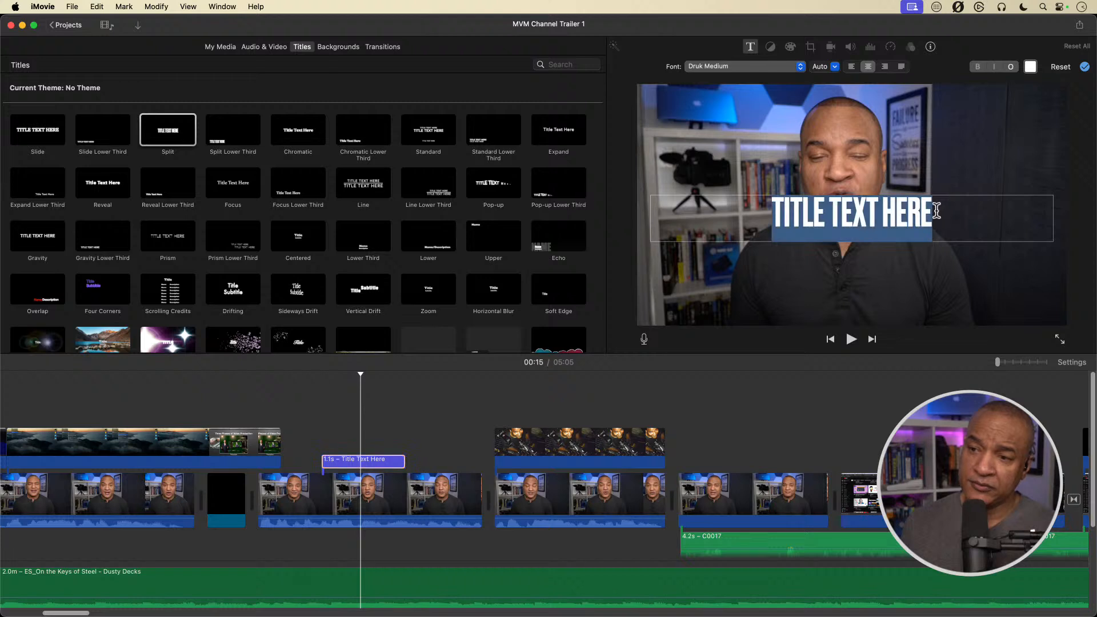
drag(937, 211, 739, 223)
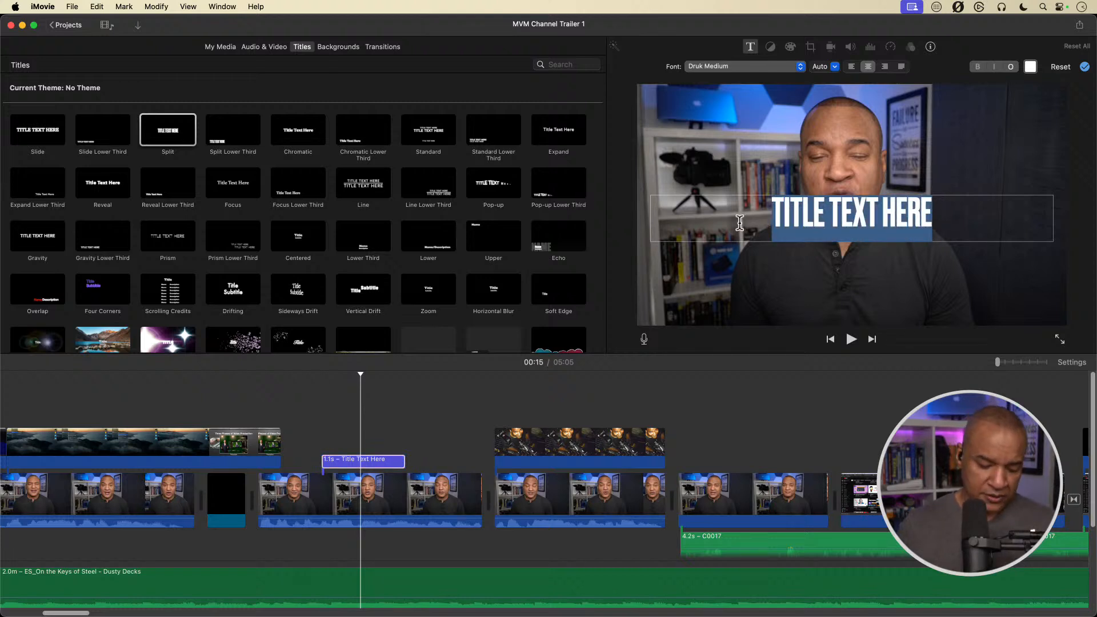
text(SHOT OF)
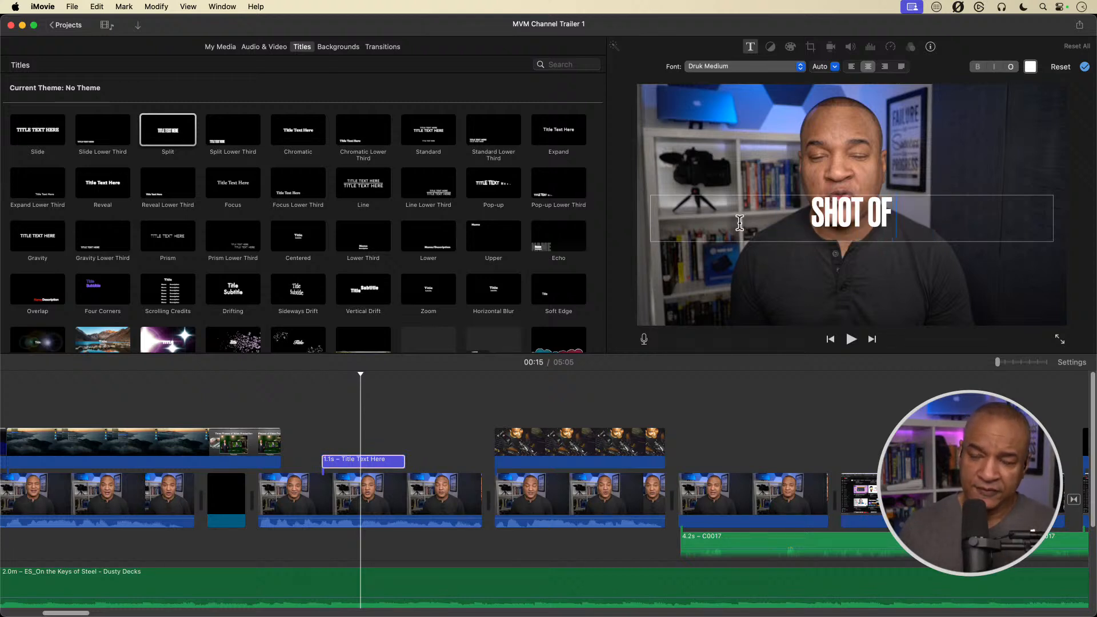
text( DAOG)
key(BackSpace)
key(BackSpace)
key(BackSpace)
text(OG)
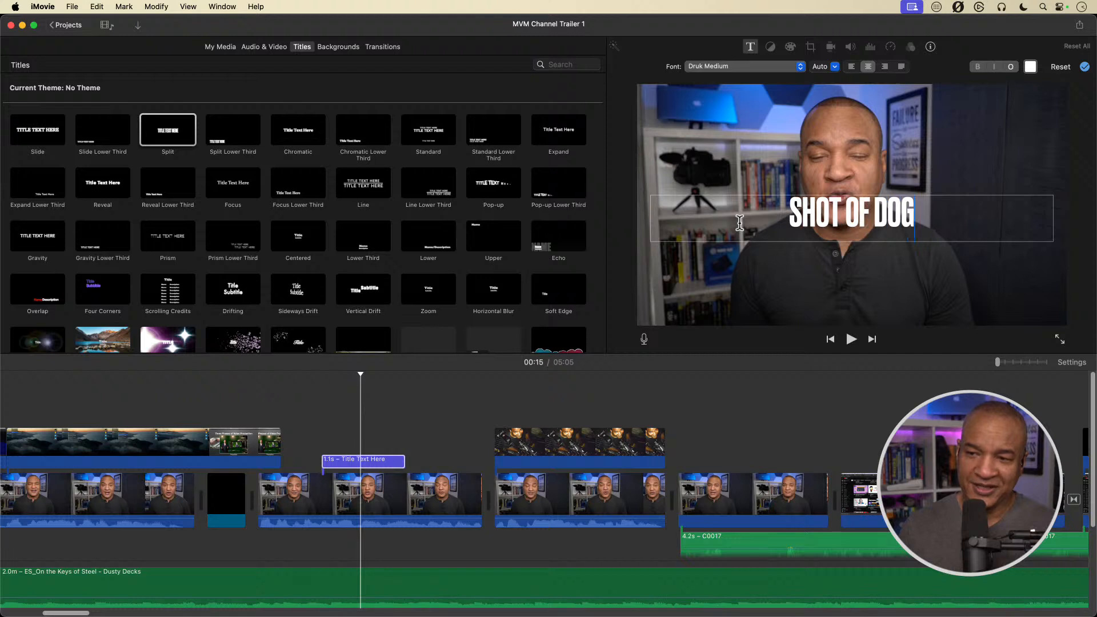
click(1084, 67)
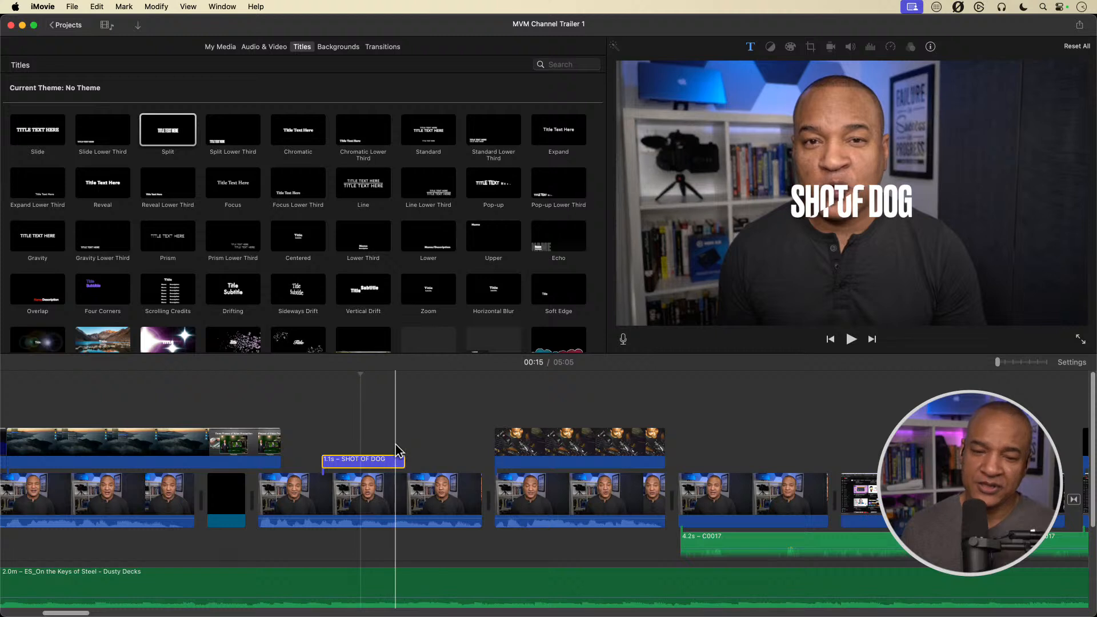
Extend the SHOT OF DOG title to 1.9s, and delete it from the timeline.
drag(404, 466, 470, 465)
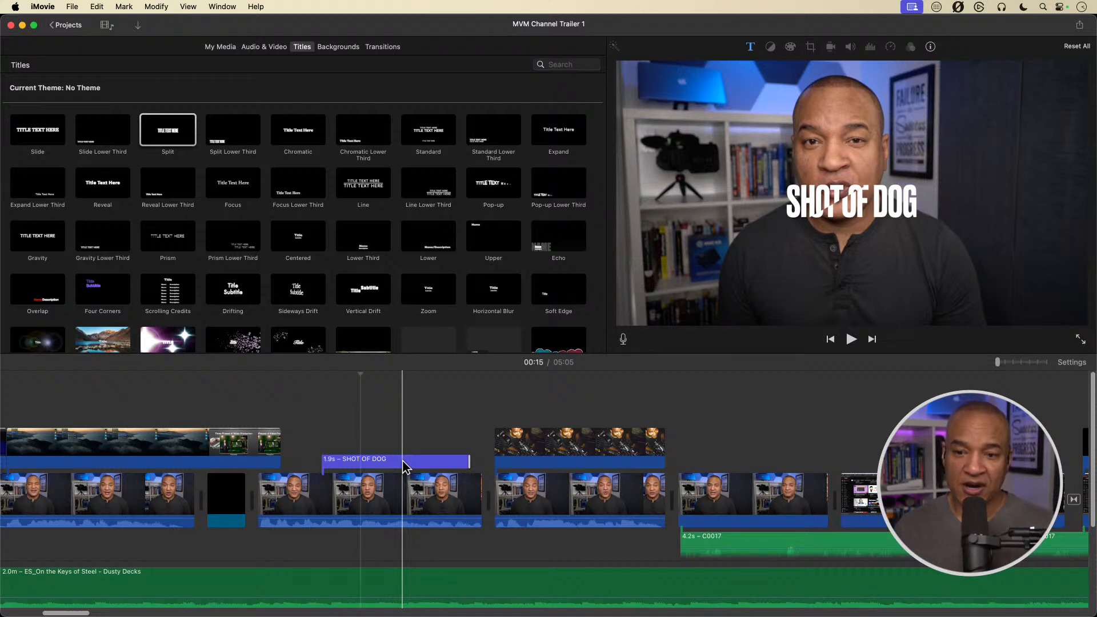
click(398, 464)
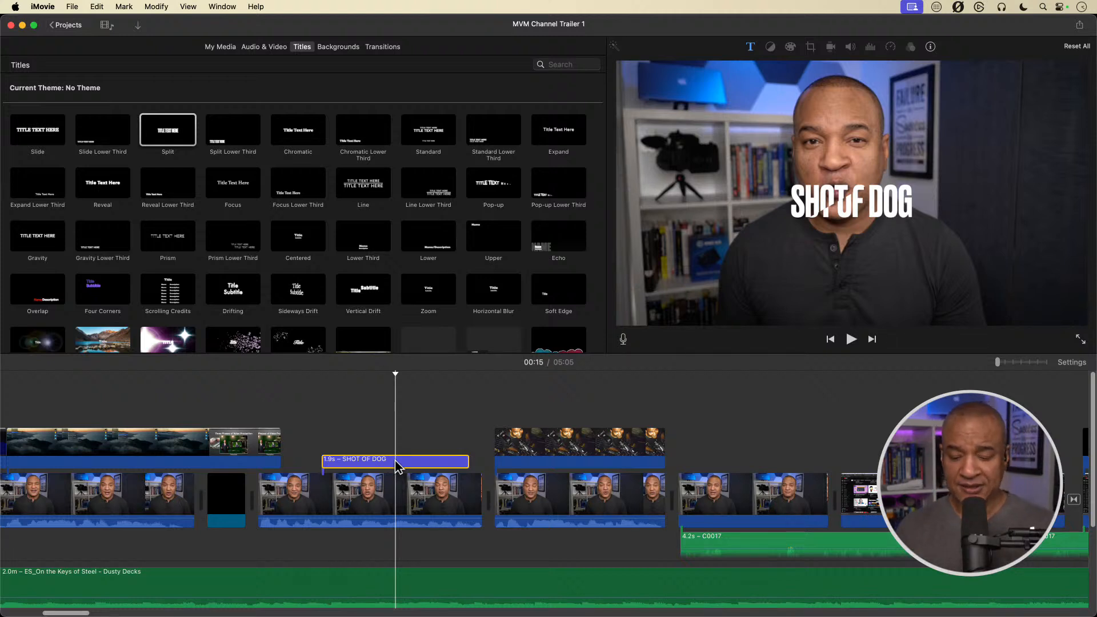
key(Delete)
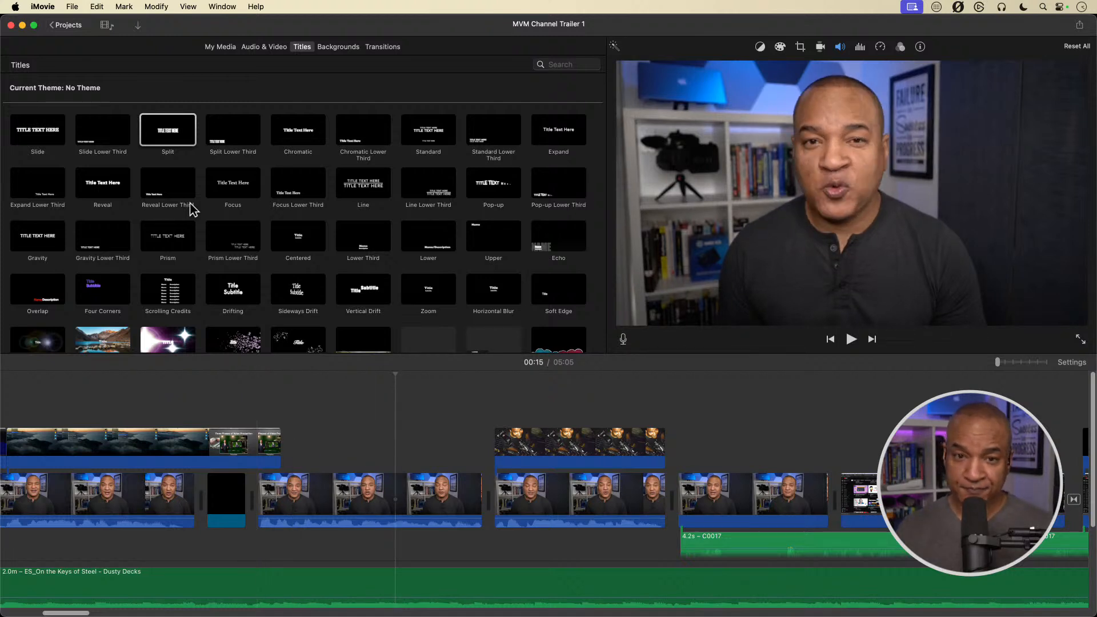
View the Stock event's clips in the media library, and return to the Camera event.
click(221, 47)
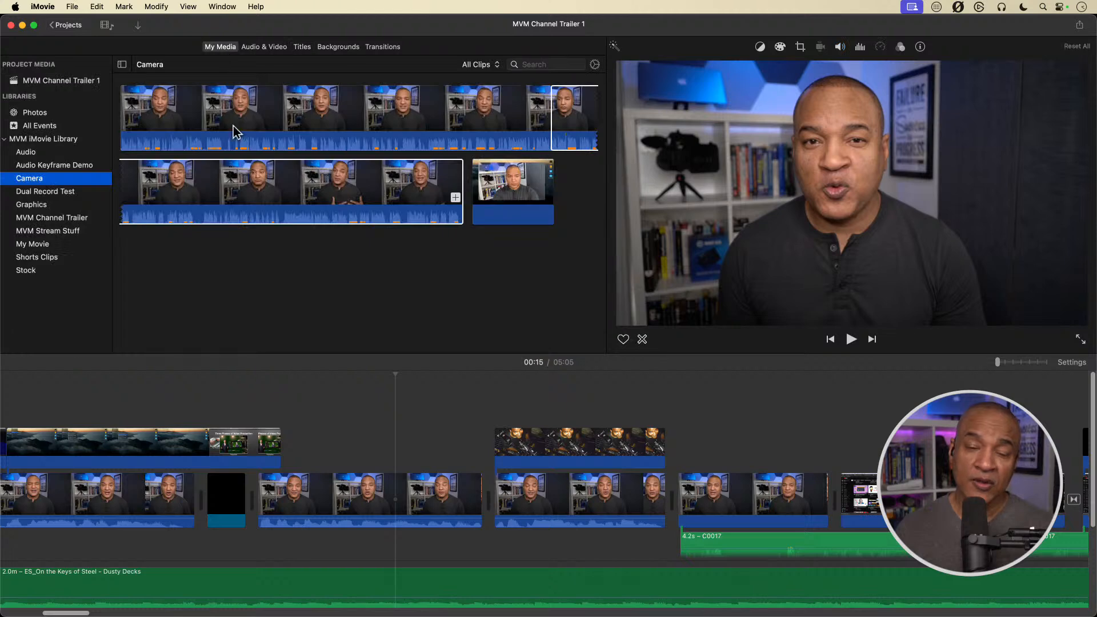
scroll(218, 402, left, 5)
scroll(218, 403, left, 10)
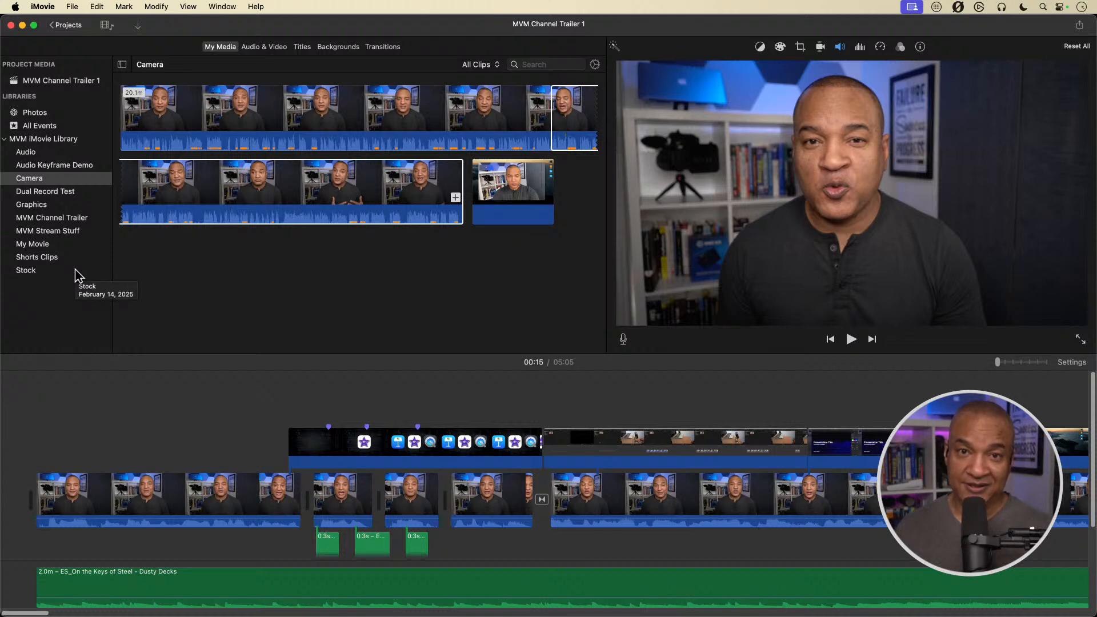
click(39, 275)
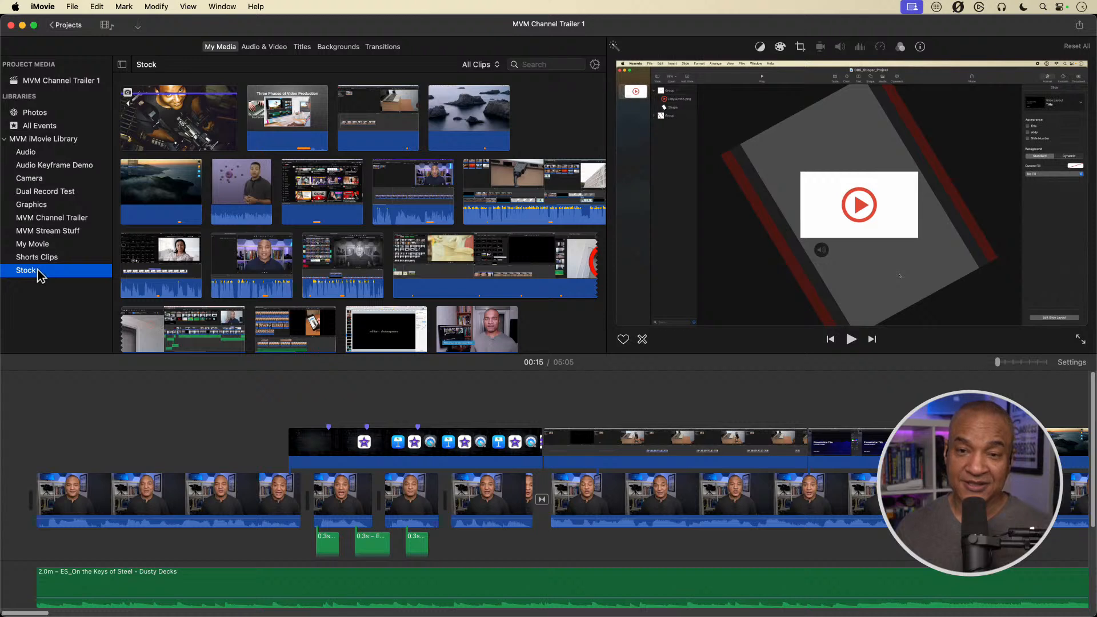
click(47, 184)
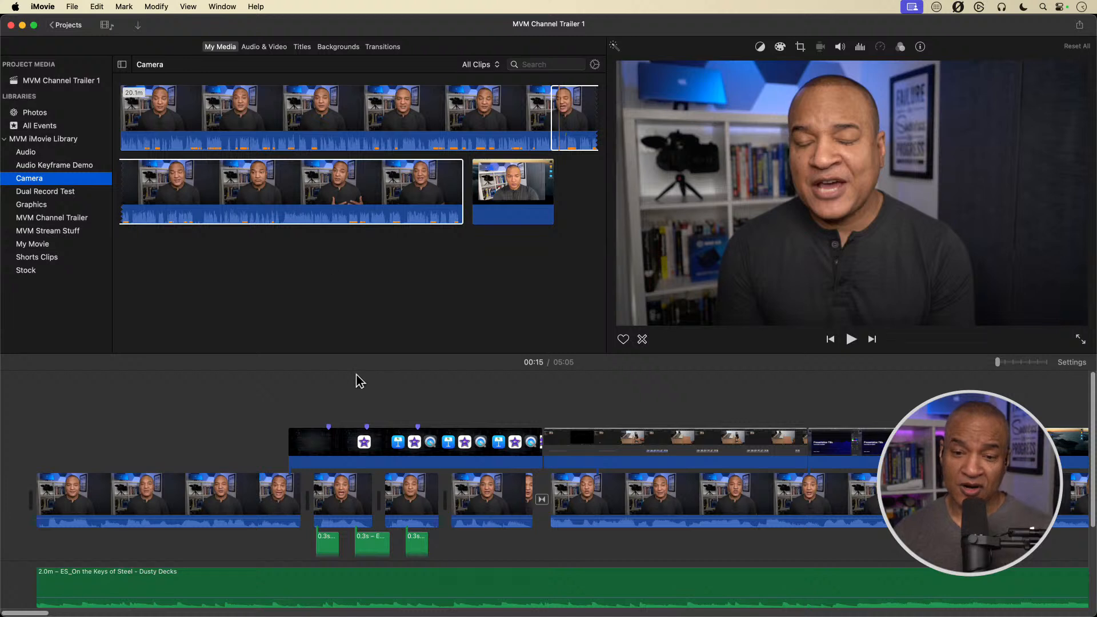
Examine the timeline's talking-head clips, the overlay clips above them, the black gap and the attached C0017 audio clips.
click(345, 396)
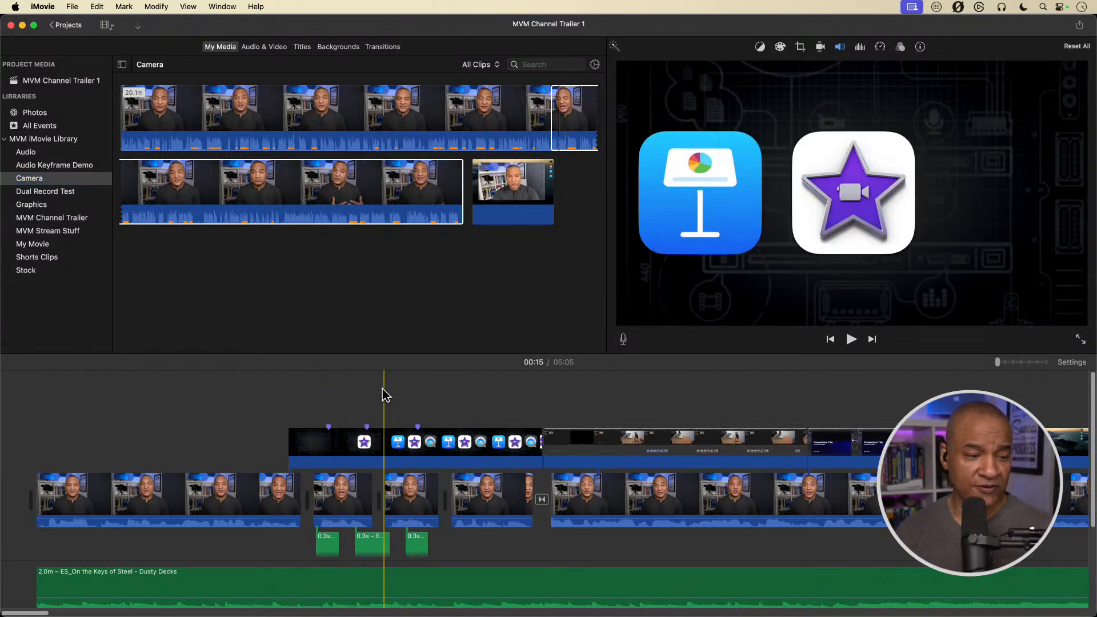
scroll(313, 394, right, 1)
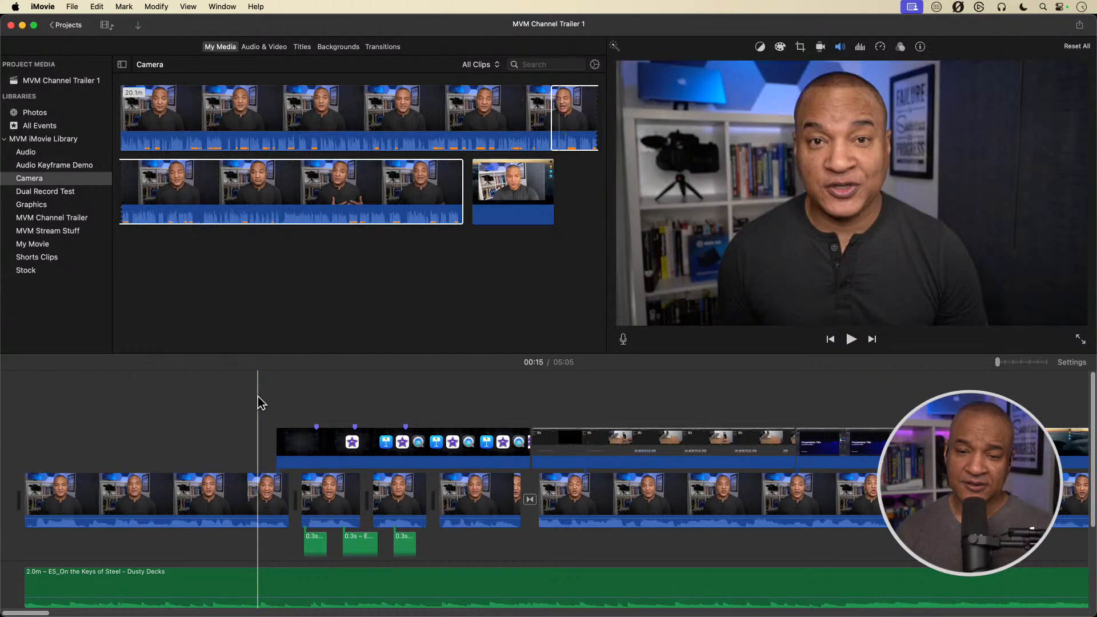
scroll(262, 400, right, 10)
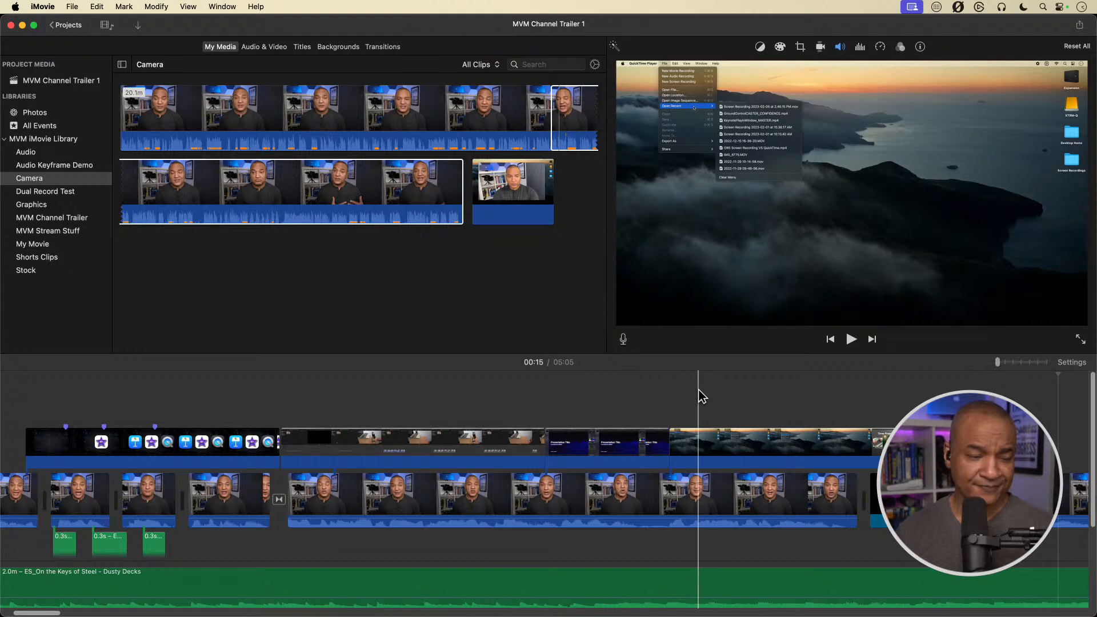
scroll(698, 389, right, 12)
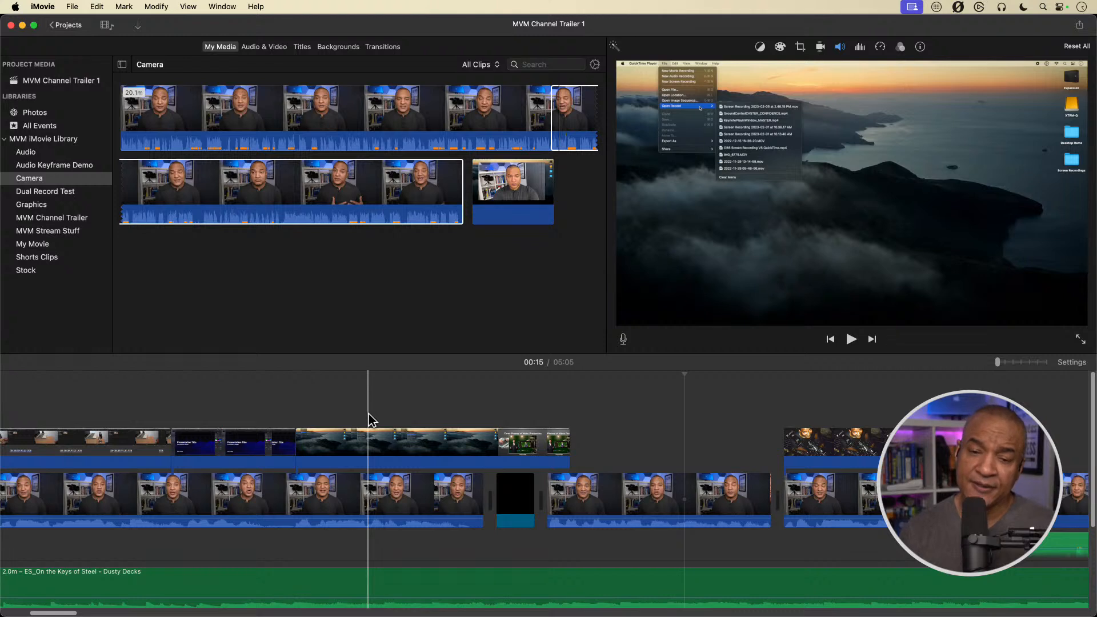
scroll(369, 413, left, 10)
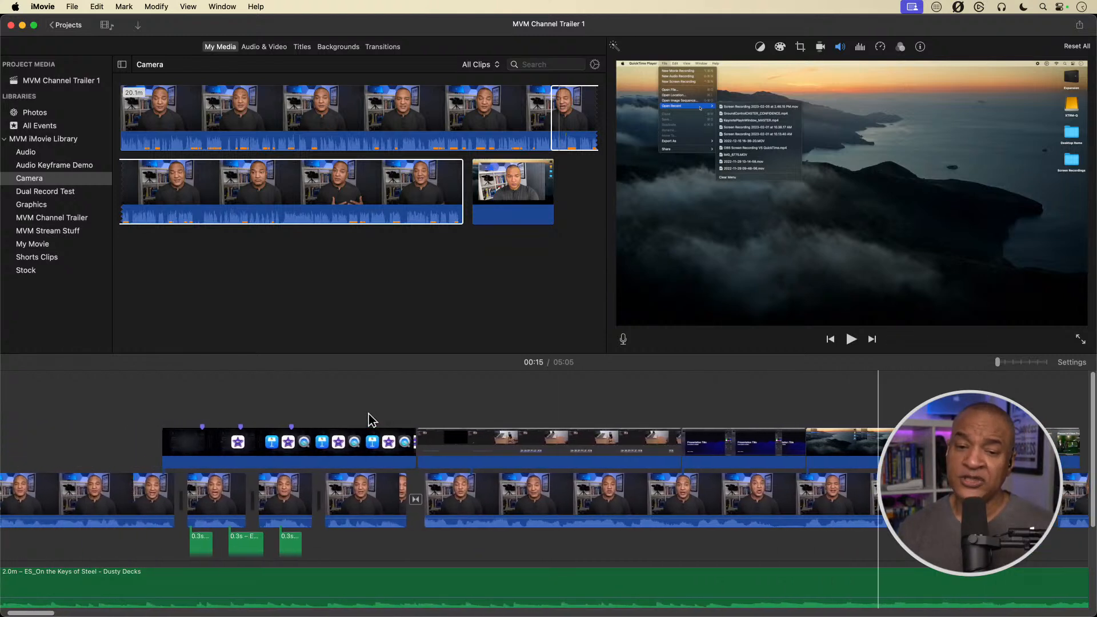
scroll(368, 414, left, 3)
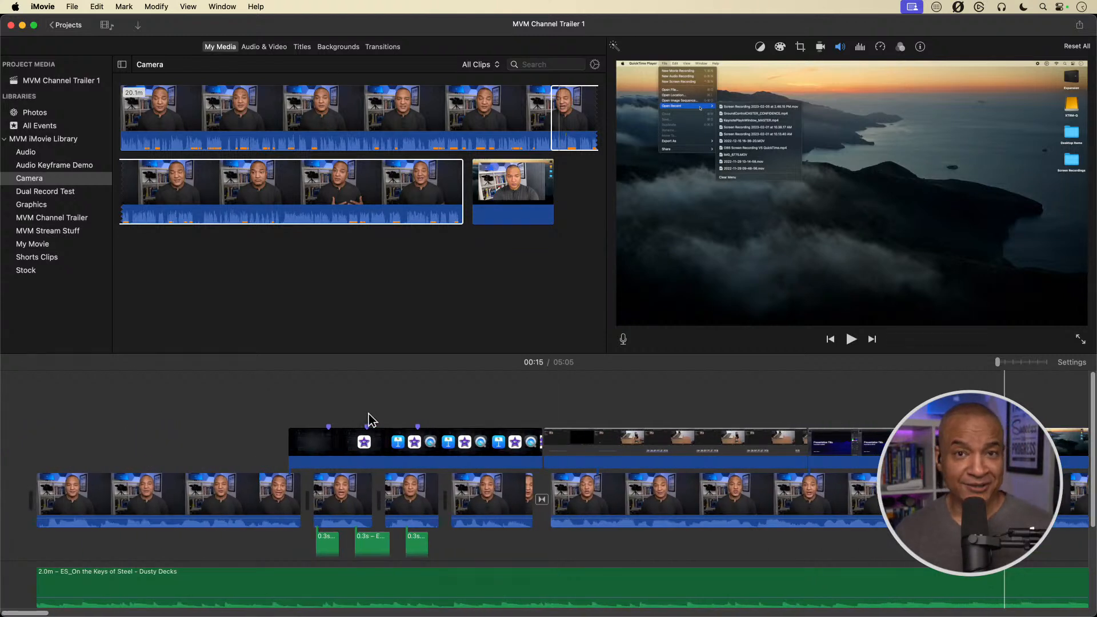
scroll(369, 414, right, 15)
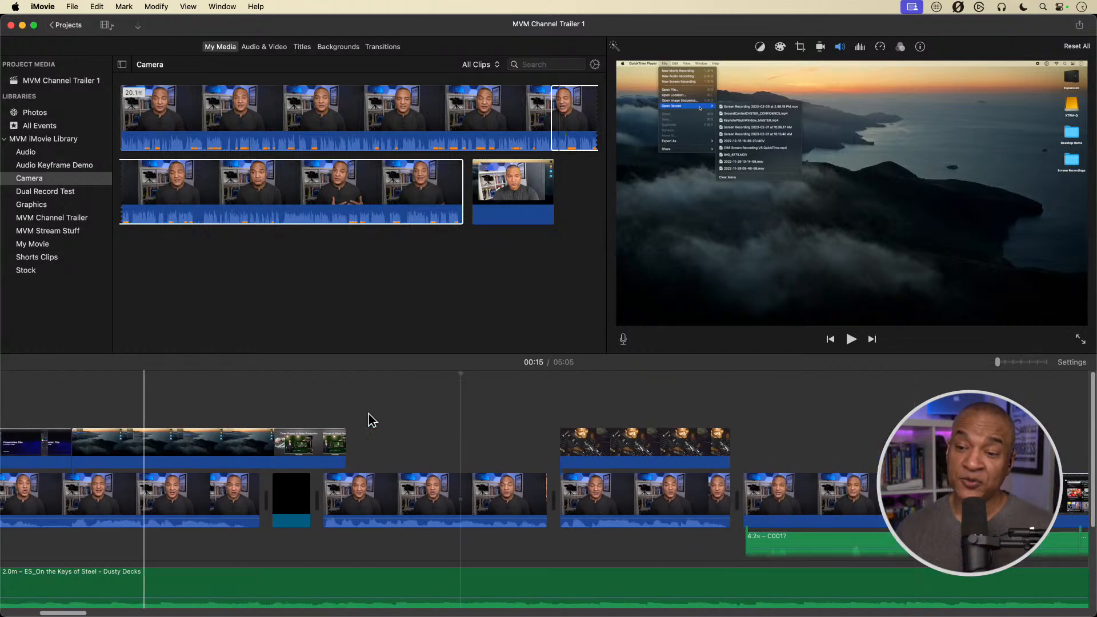
scroll(368, 413, right, 9)
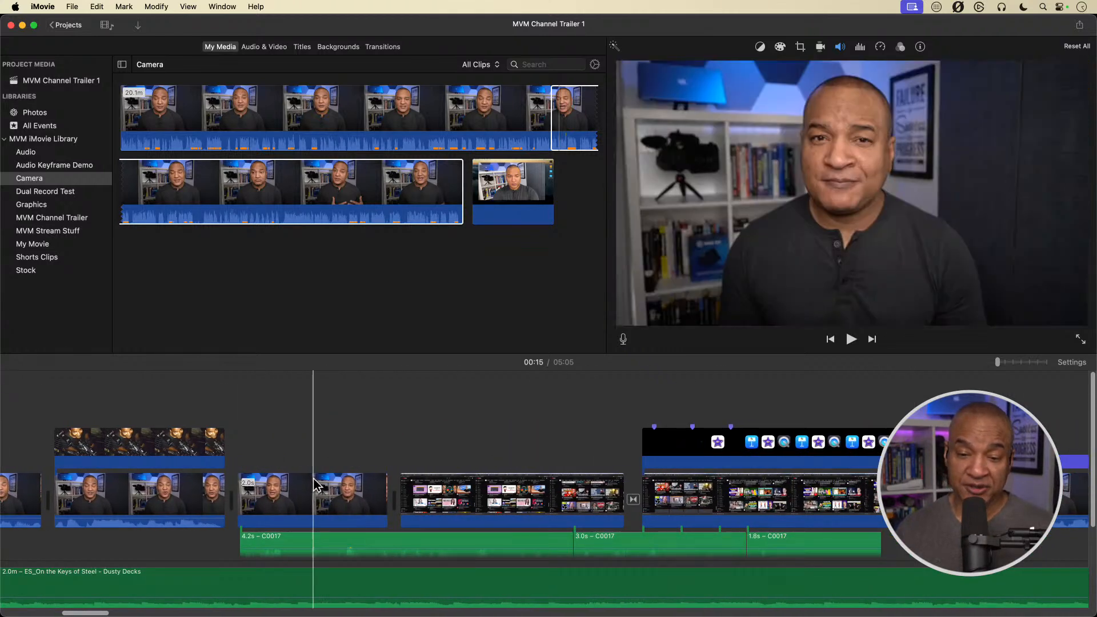
scroll(316, 484, down, 3)
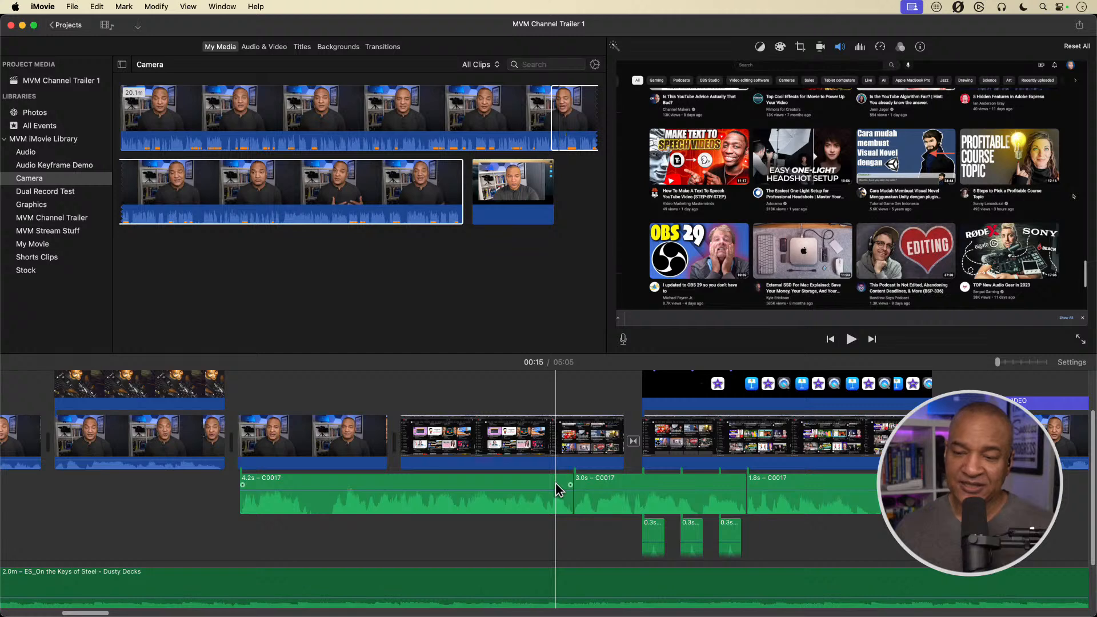
scroll(556, 488, up, 2)
scroll(557, 488, right, 10)
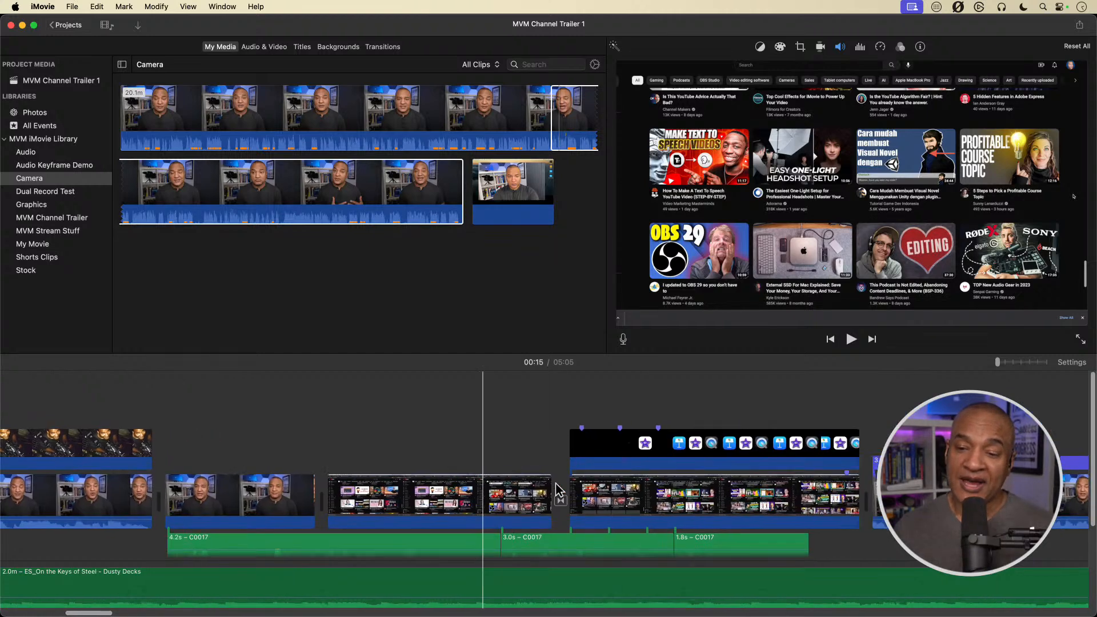
scroll(557, 489, left, 15)
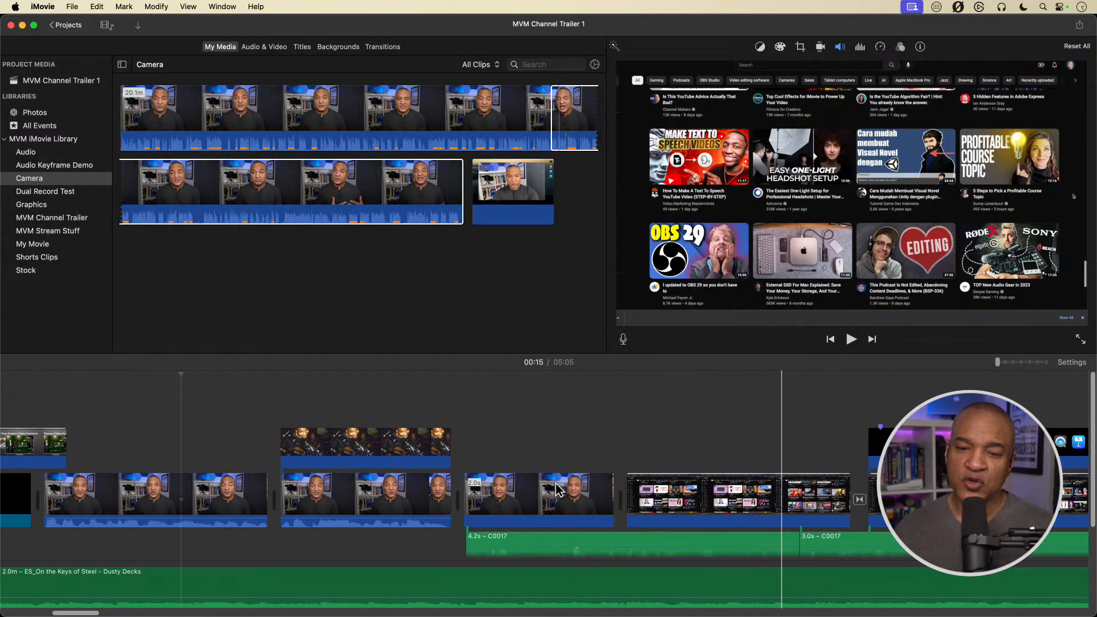
scroll(353, 488, left, 9)
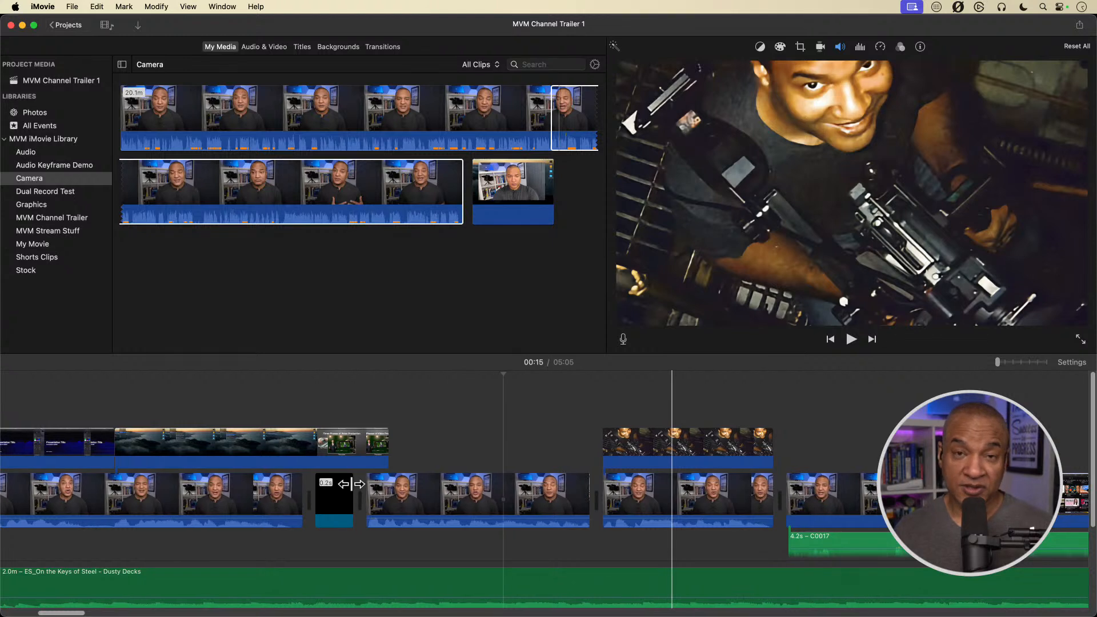
scroll(352, 486, left, 10)
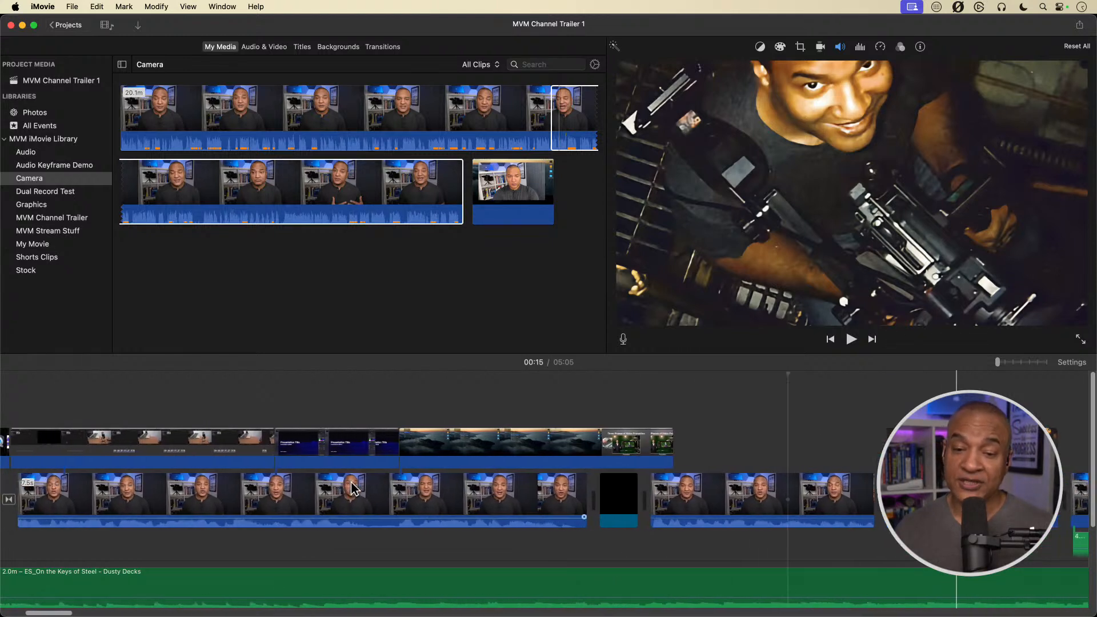
scroll(352, 489, left, 3)
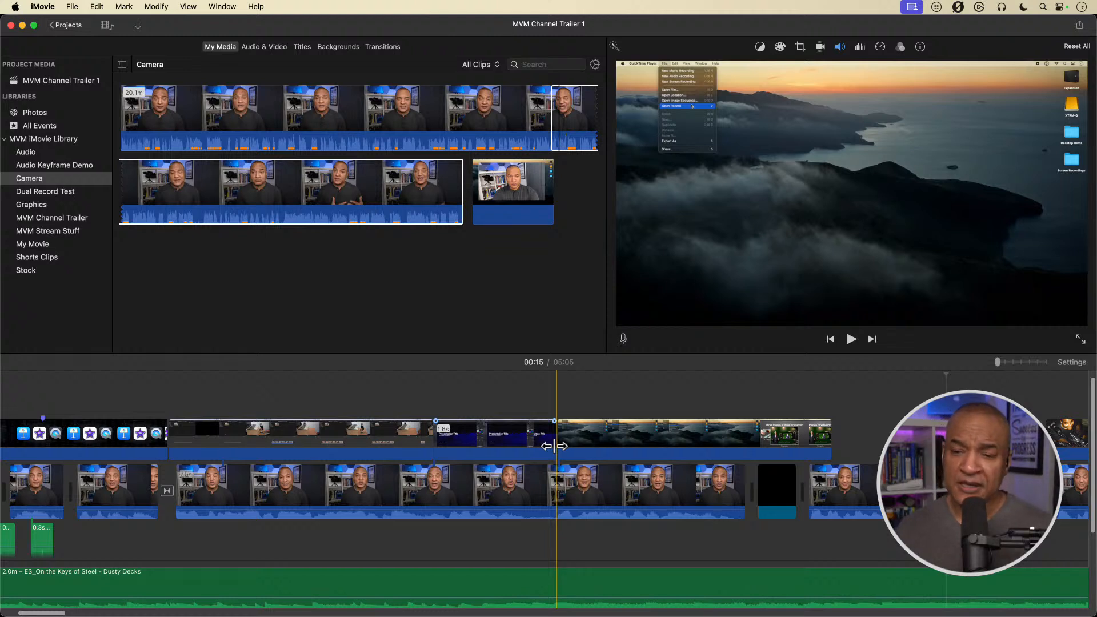
scroll(554, 445, left, 10)
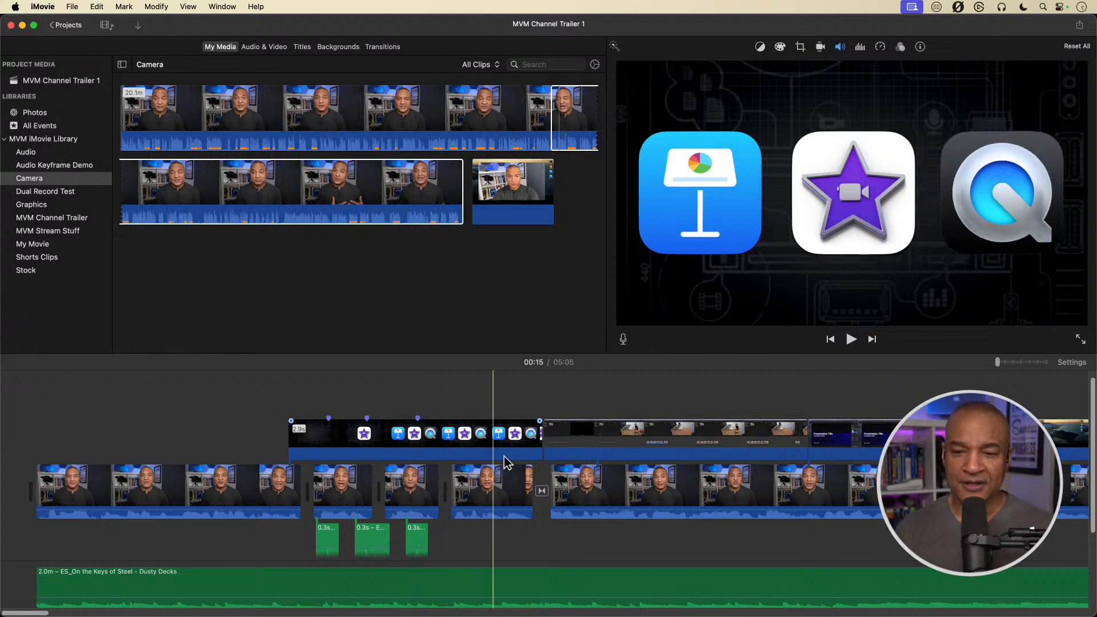
Open the Clip Trimmer for the screen-recording overlay after the app icons animation, and slip its footage to a later part of the source.
scroll(485, 457, right, 10)
click(371, 442)
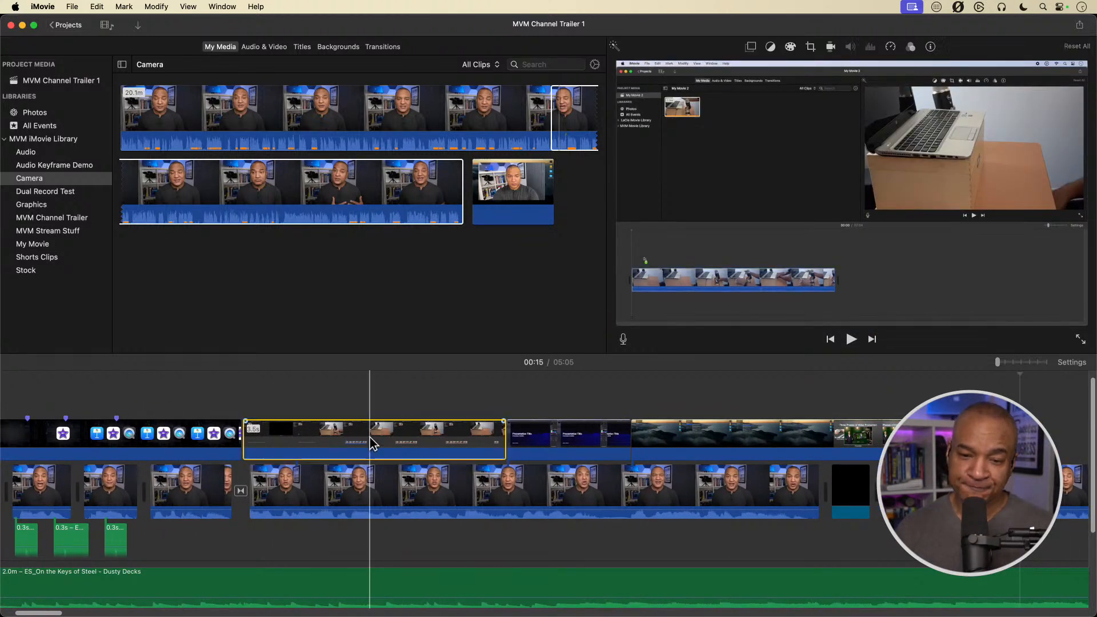
right_click(371, 443)
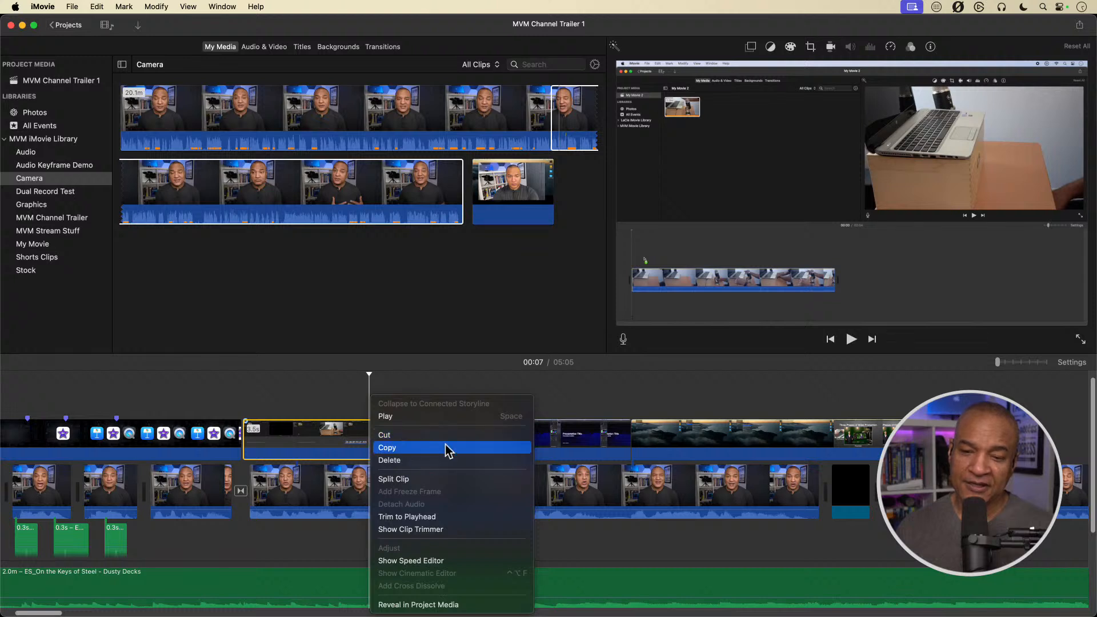
click(433, 531)
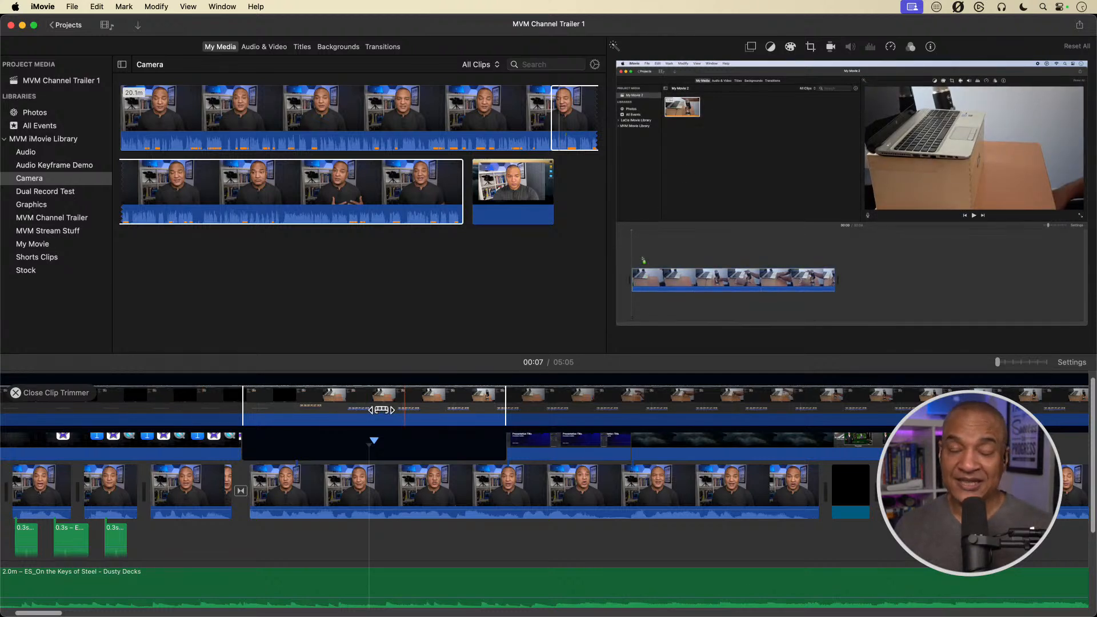
drag(381, 410, 322, 416)
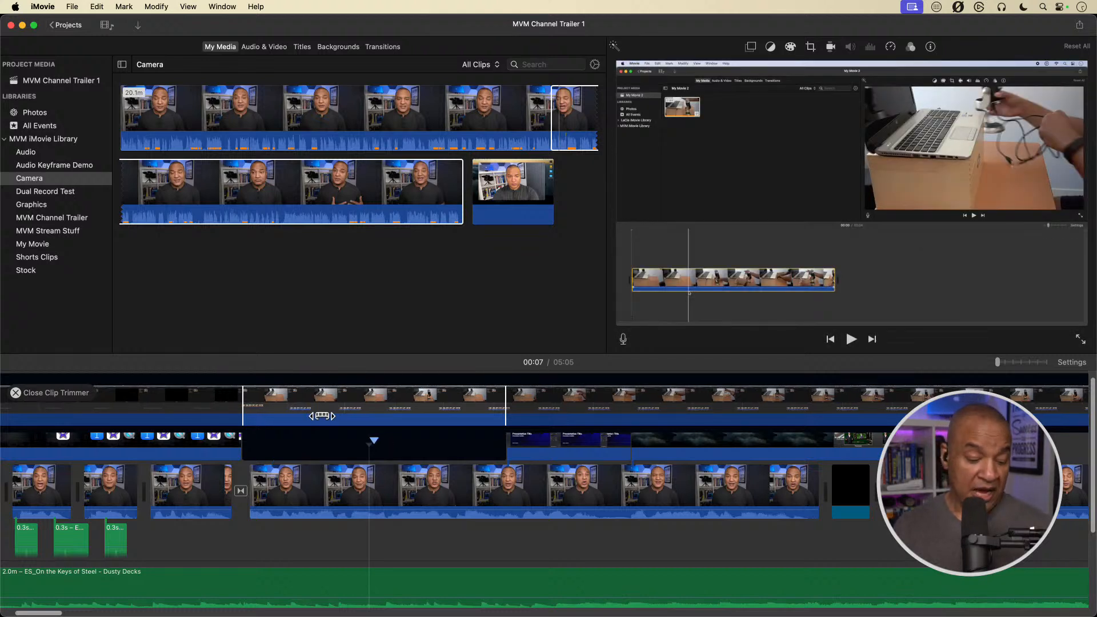
Close the Clip Trimmer, and check the edit commands offered at the cut between the screen-recording overlay and the presentation overlay.
key(Return)
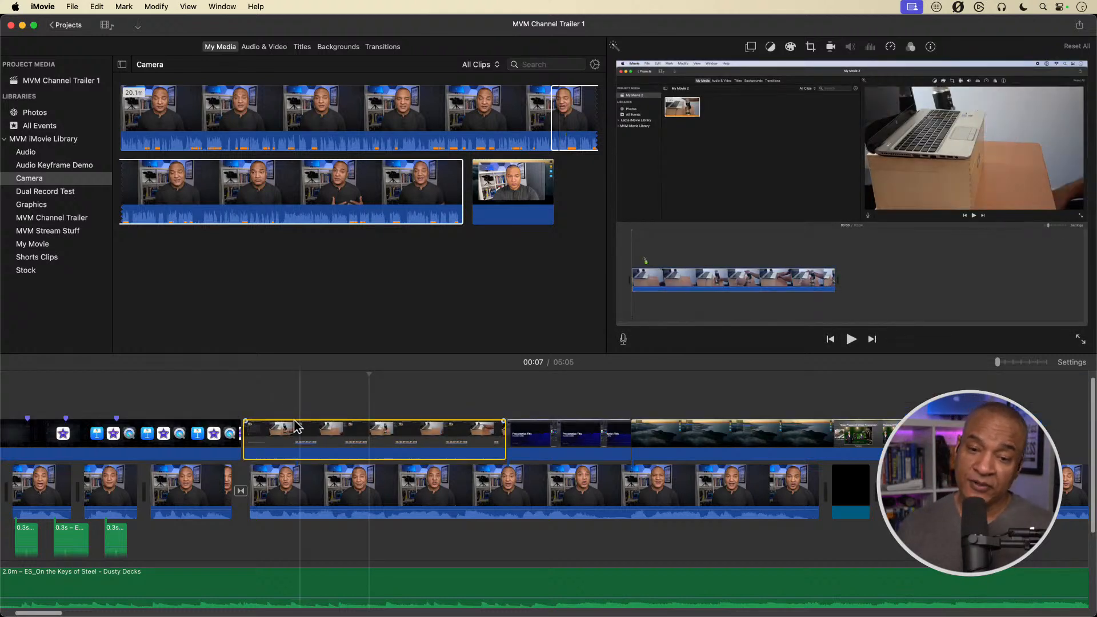
click(505, 436)
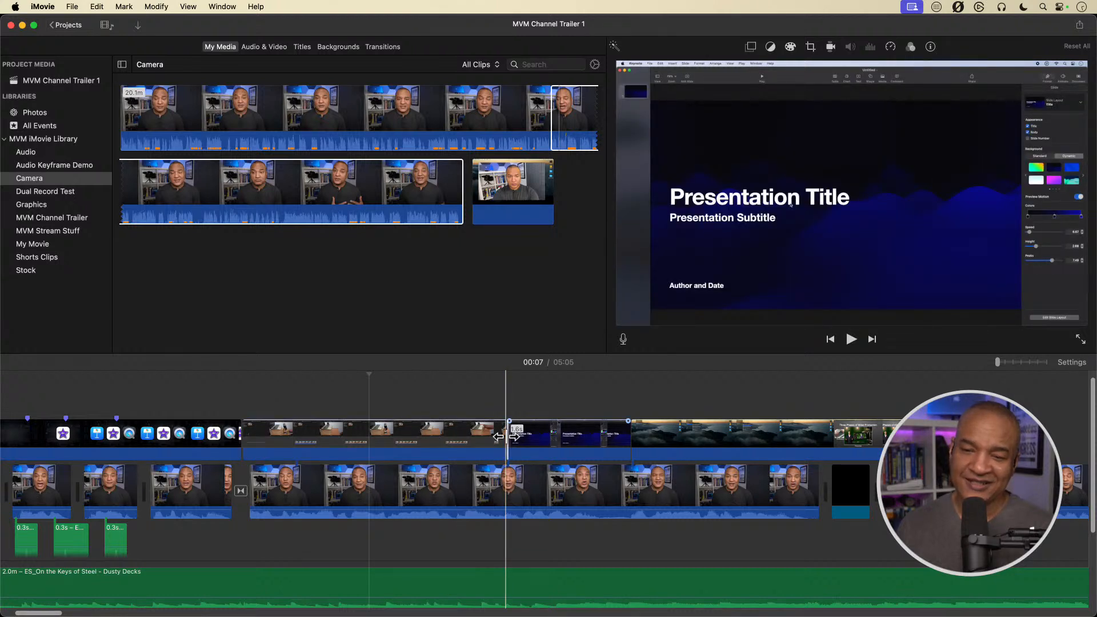
right_click(507, 440)
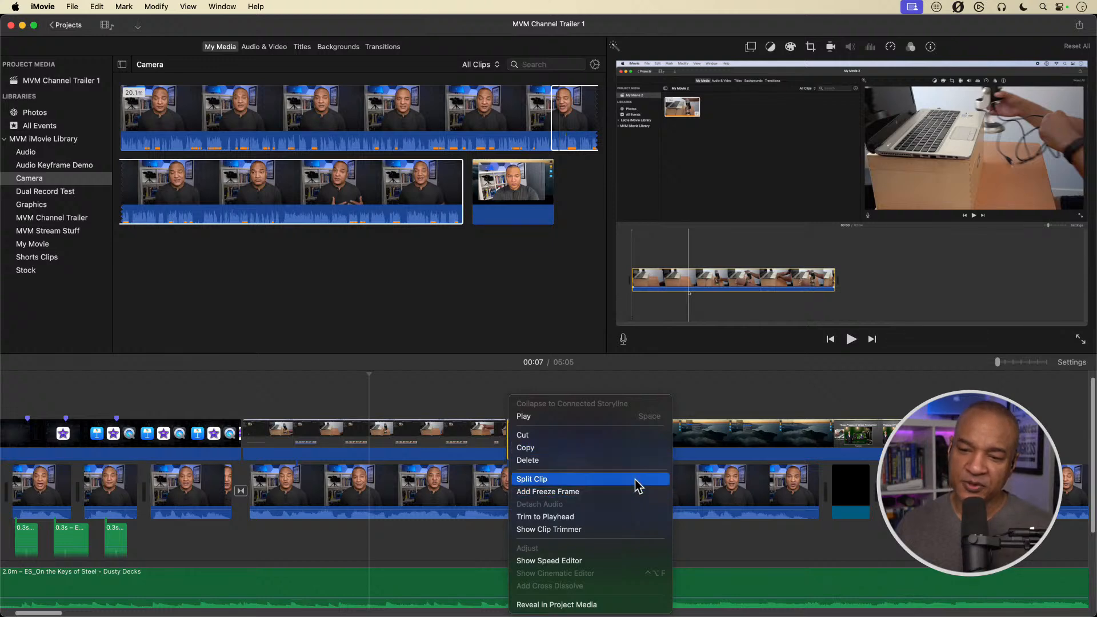
click(508, 445)
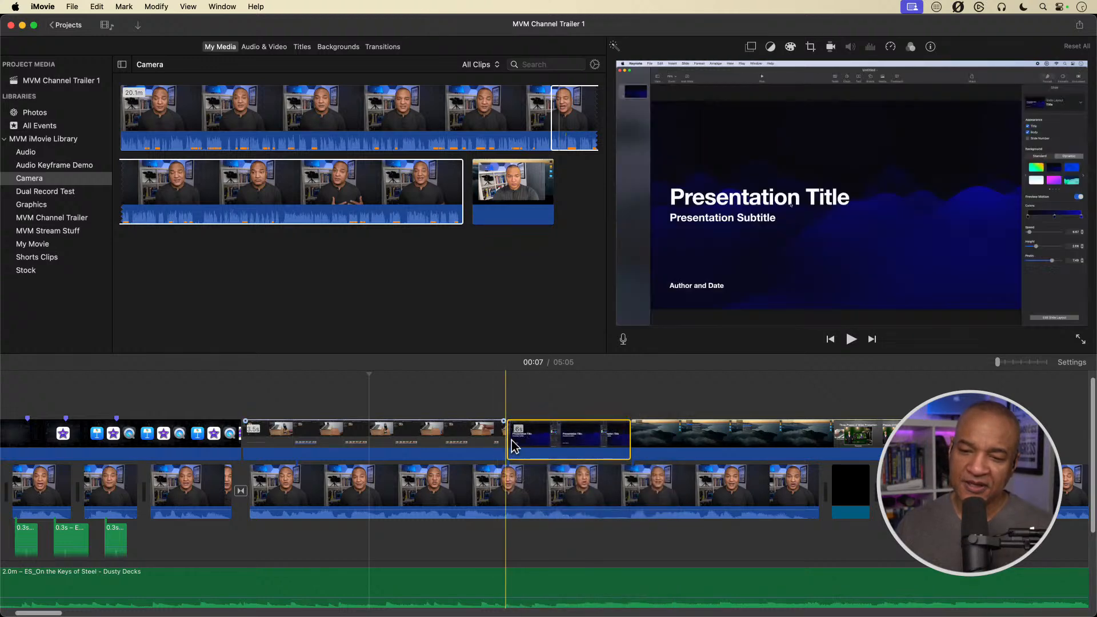
Open the Precision Editor at the main storyline cut between the talking-head clip and the YouTube homepage recording.
scroll(516, 446, right, 10)
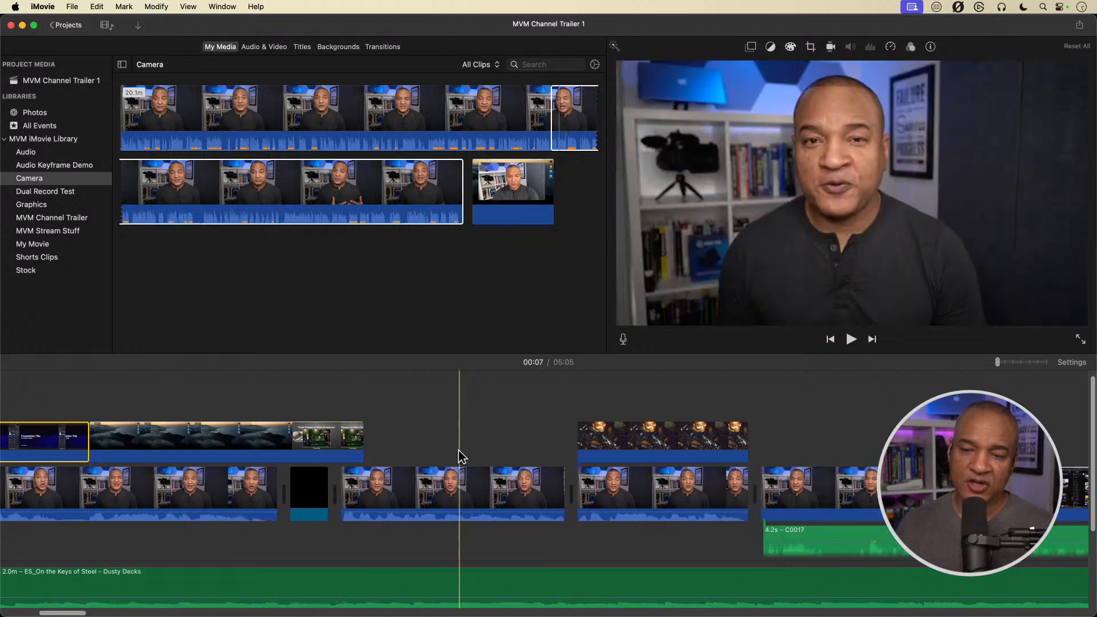
scroll(458, 450, right, 10)
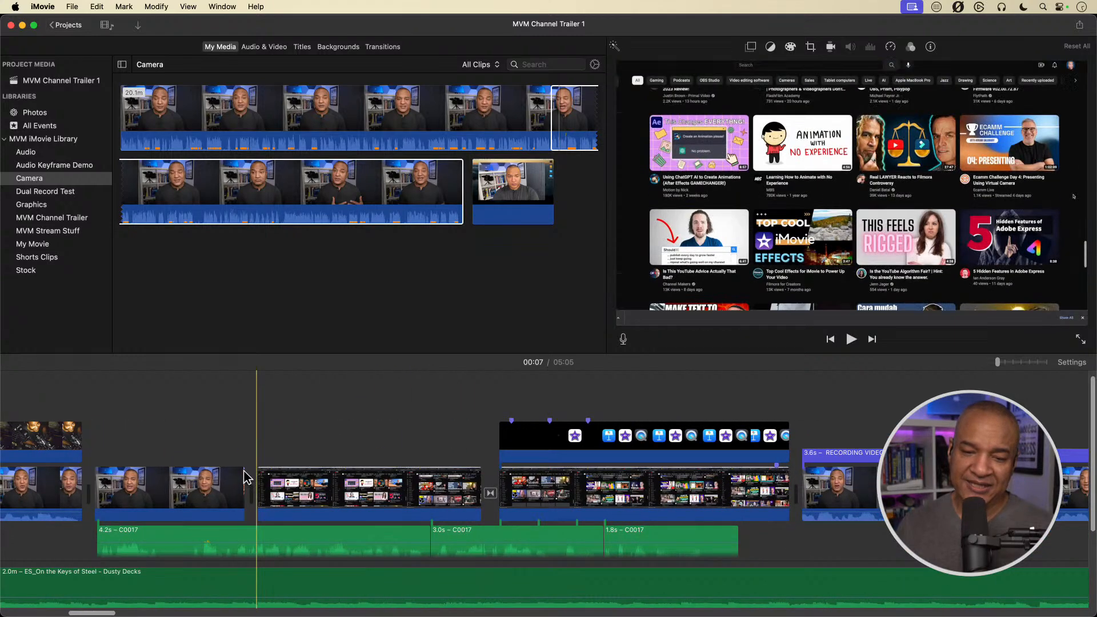
scroll(243, 474, down, 4)
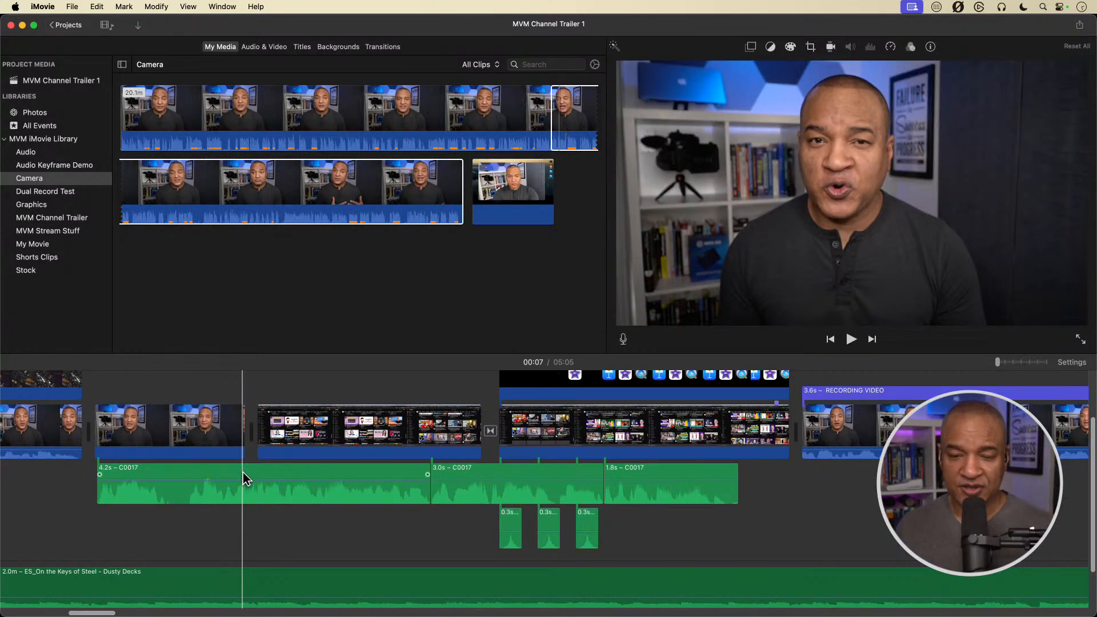
double_click(250, 429)
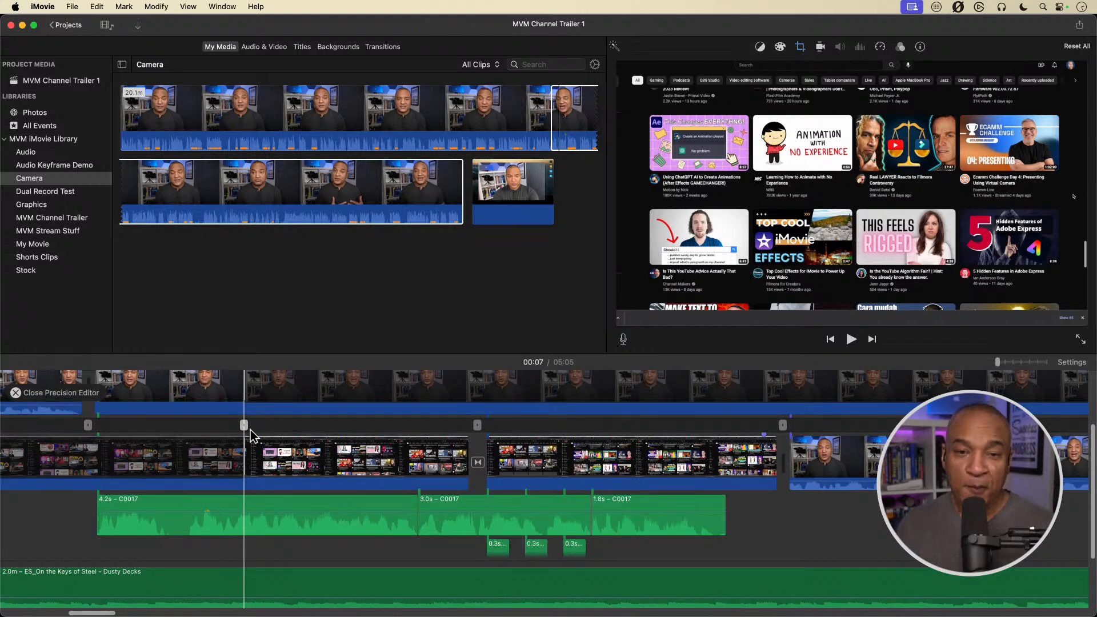
Examine the used and unused footage on both sides of the cut, and close the Precision Editor.
scroll(250, 435, up, 2)
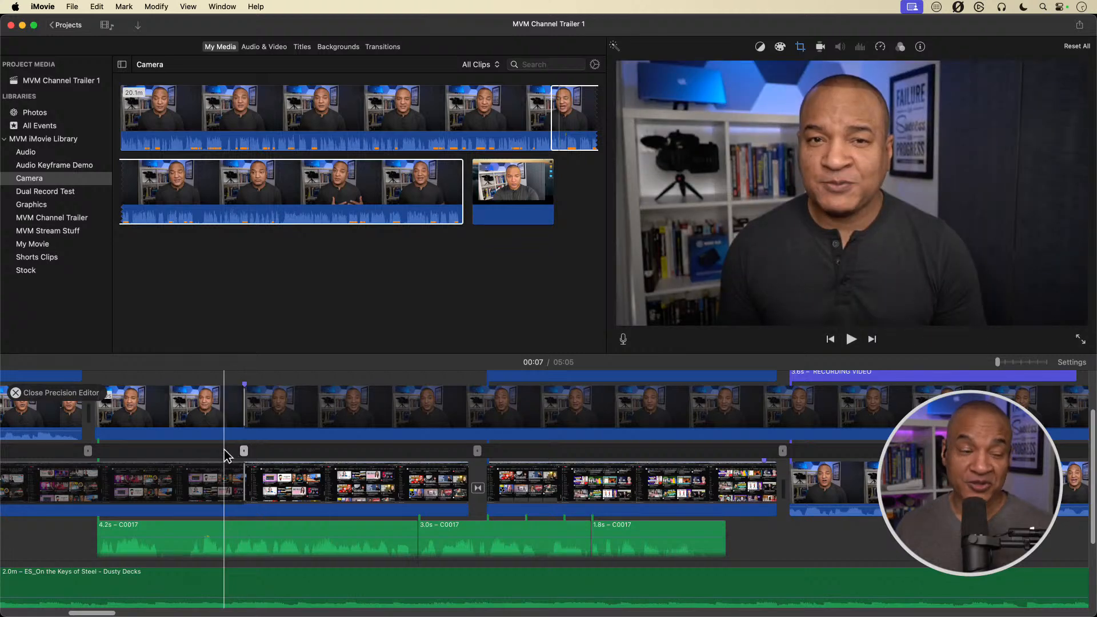
scroll(224, 450, left, 2)
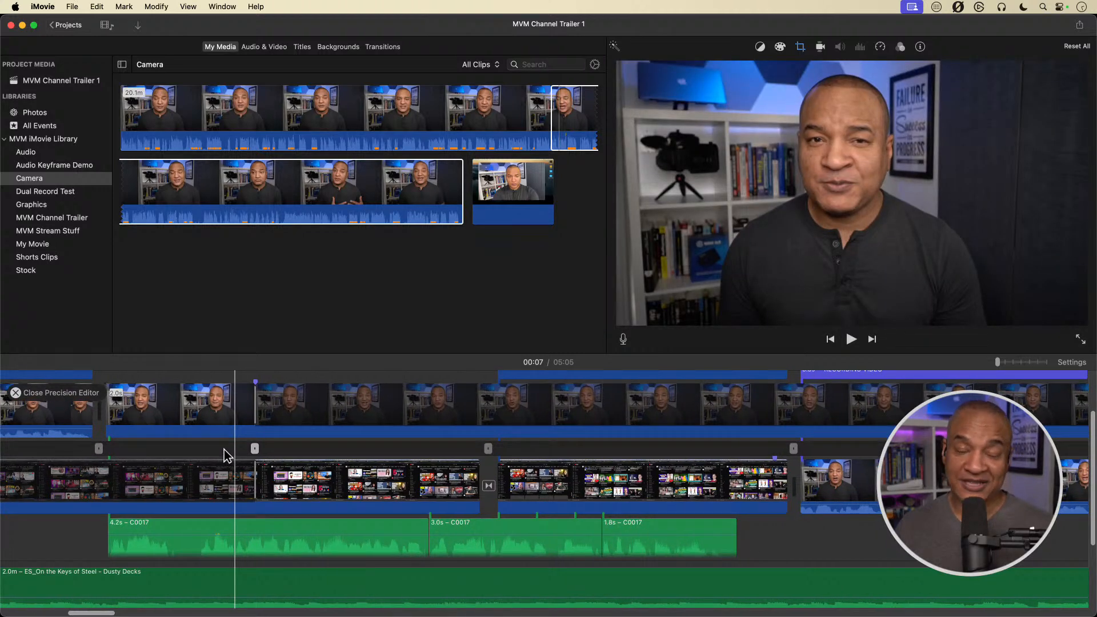
scroll(224, 450, left, 5)
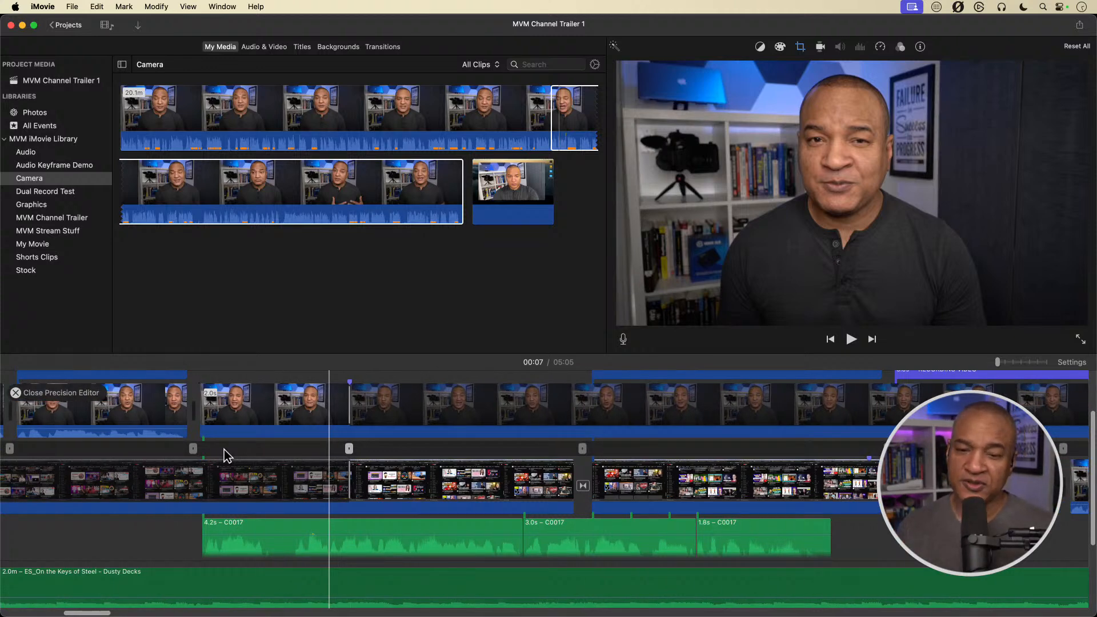
scroll(224, 450, right, 8)
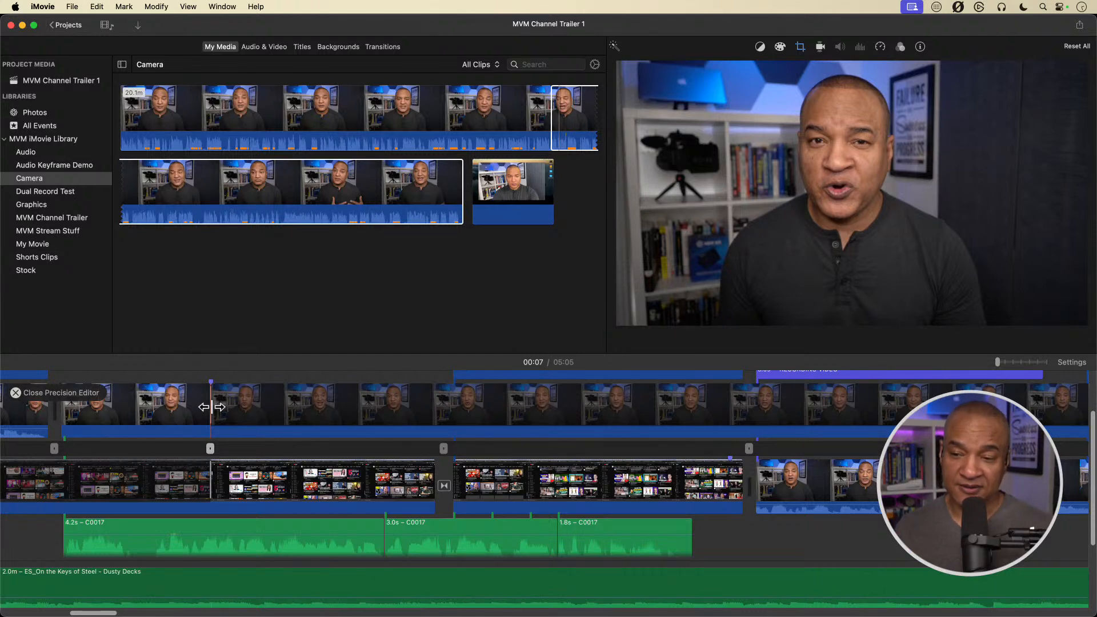
scroll(211, 407, up, 2)
scroll(211, 407, left, 3)
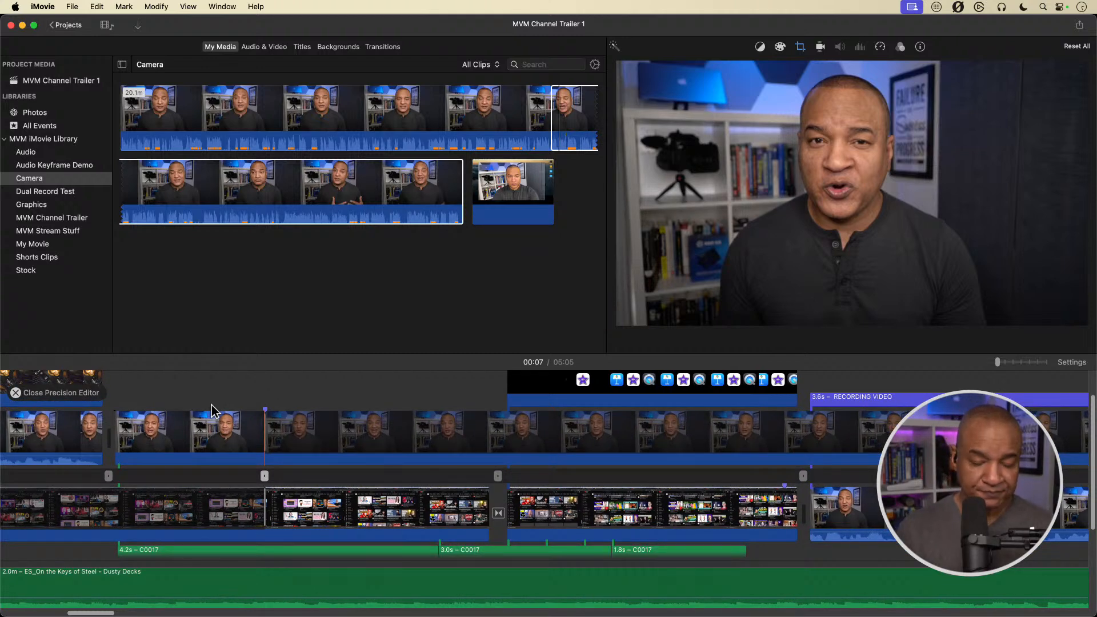
key(Return)
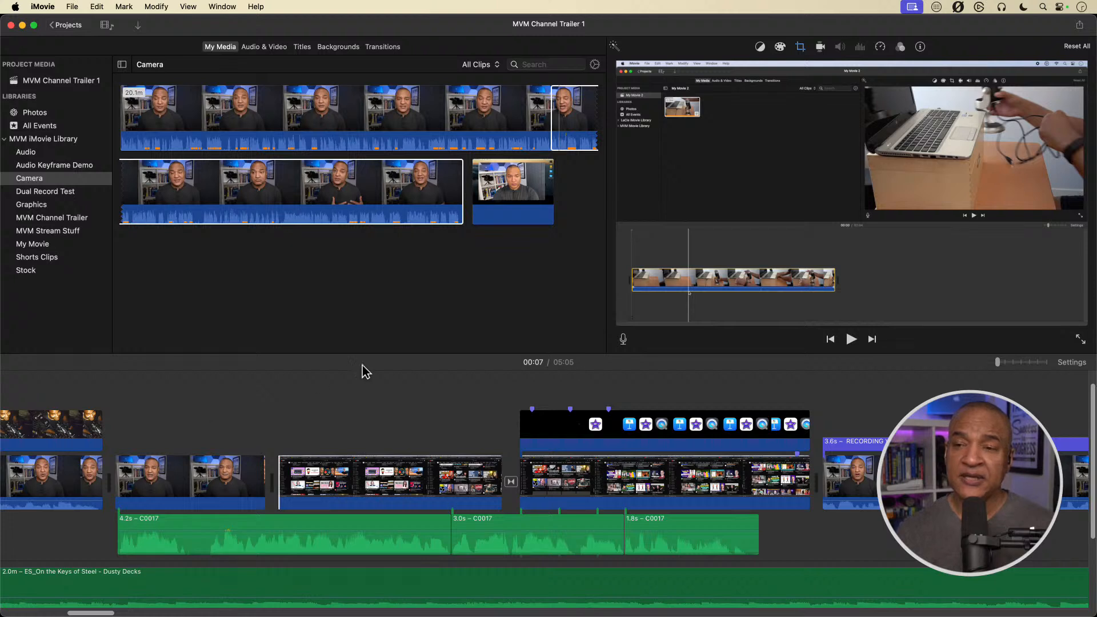
Try a tighter Crop to Fill and a Ken Burns move on the talking-head clip after the black gap, and reset its cropping.
click(780, 47)
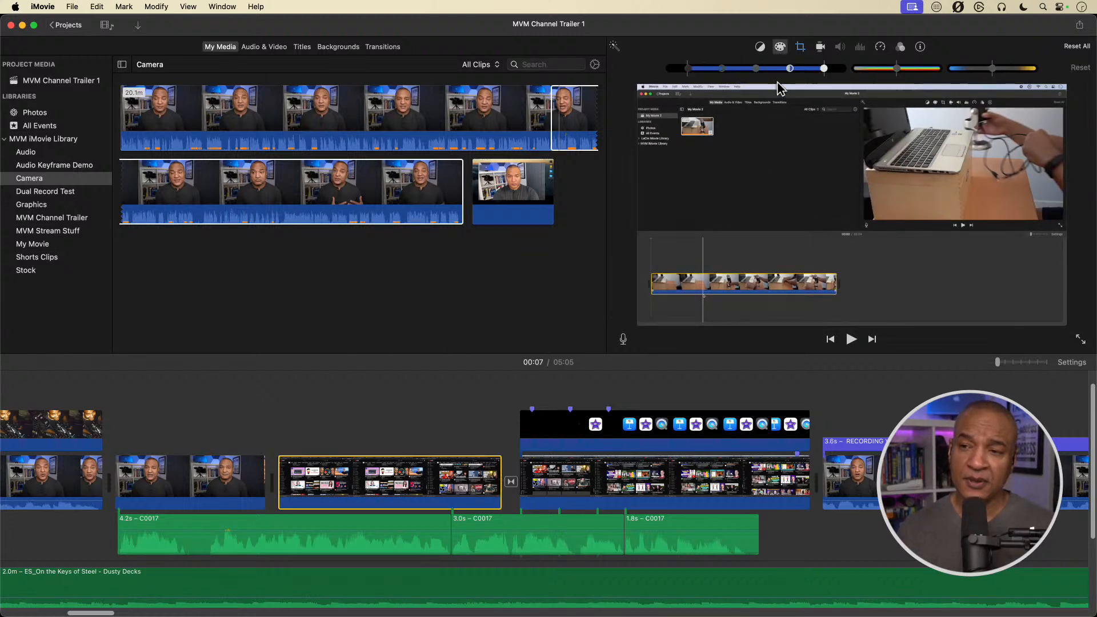
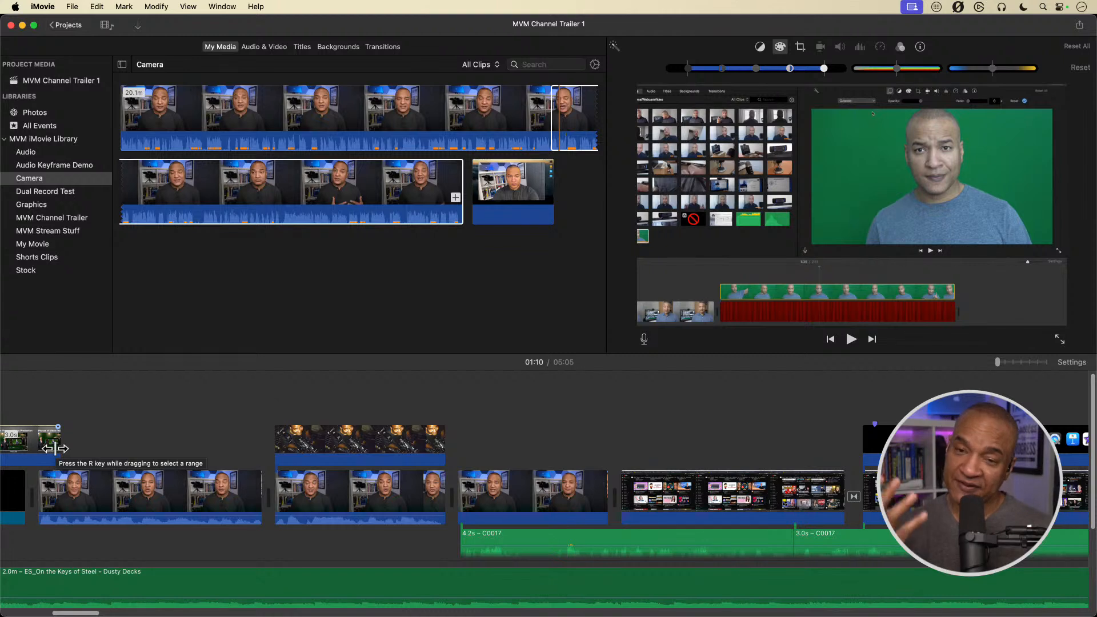
click(144, 499)
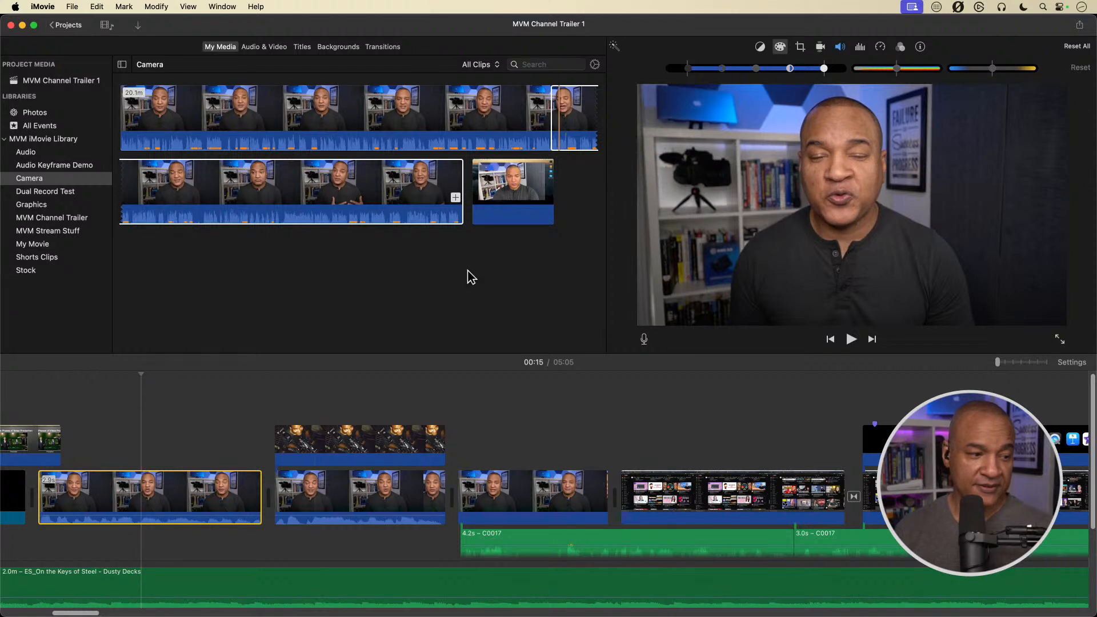
click(801, 47)
click(726, 68)
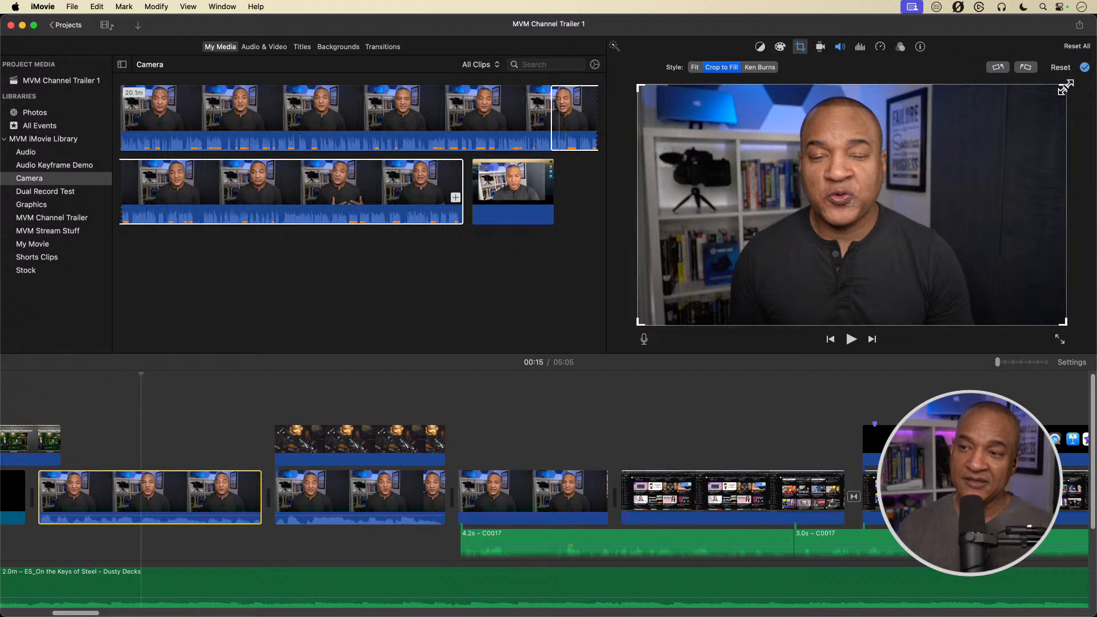
drag(1065, 92, 957, 143)
drag(937, 245, 958, 206)
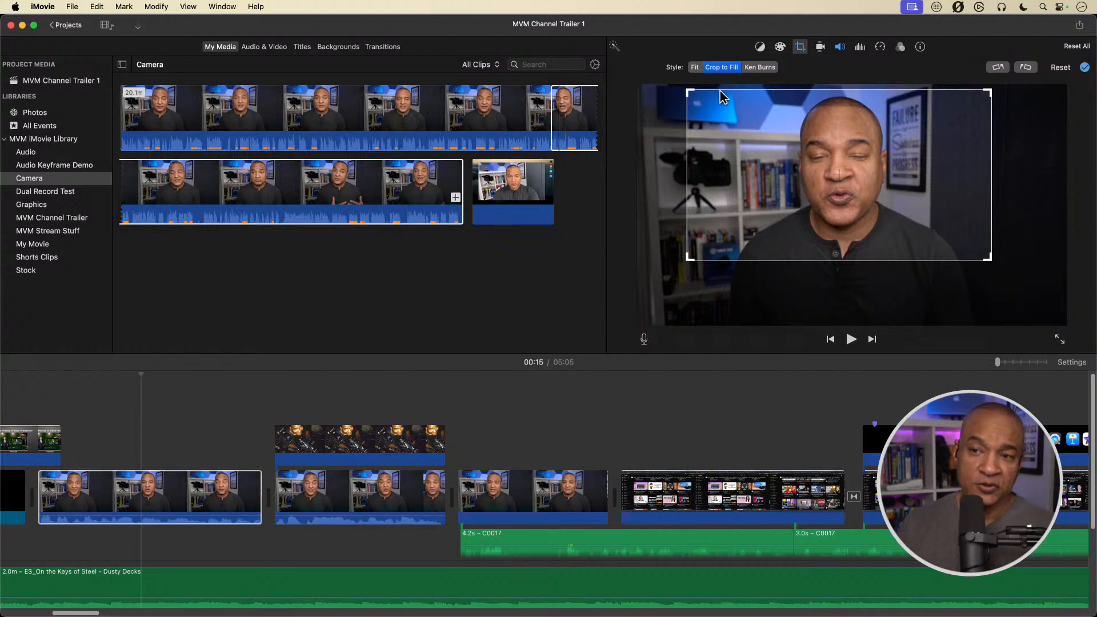
click(762, 68)
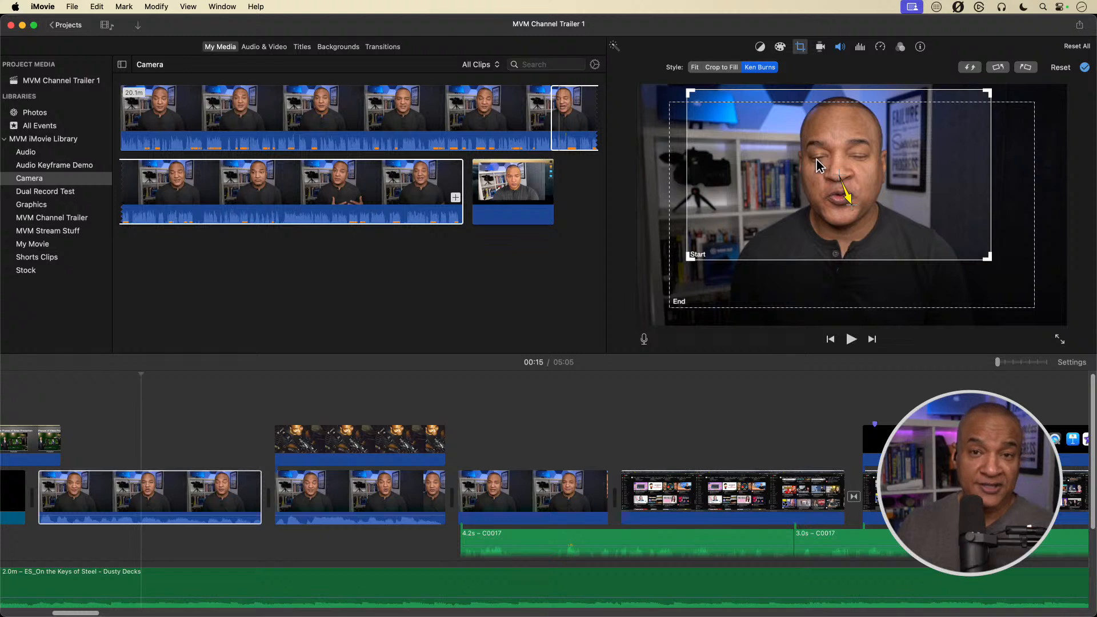
click(1061, 68)
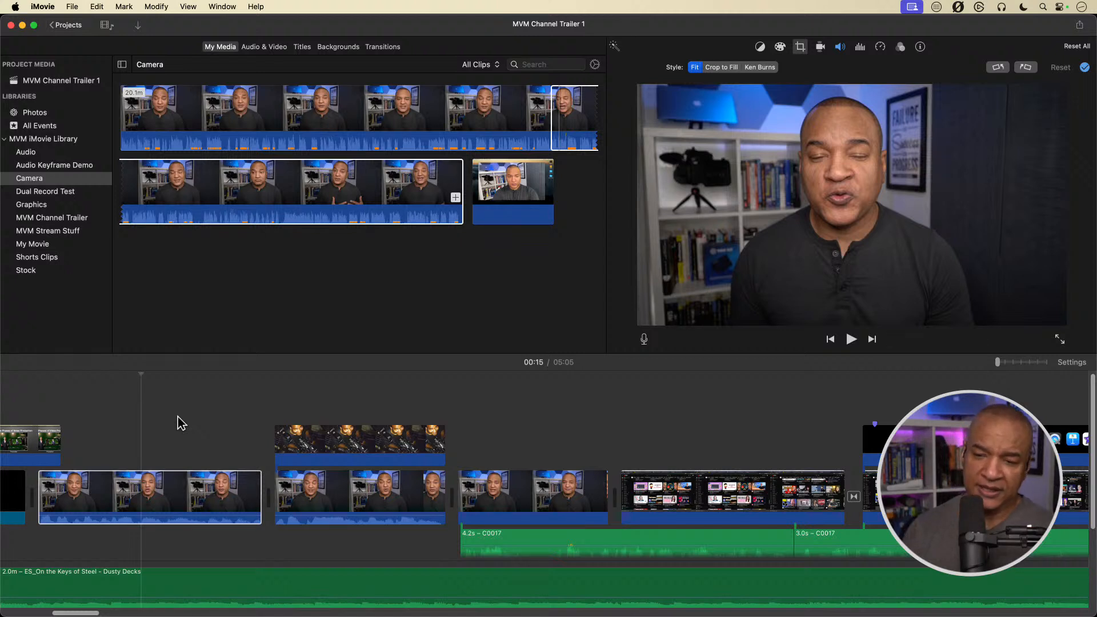
Examine the photo overlay, the talking-head clips beside it and the C0017 audio running under the YouTube screen recordings.
scroll(179, 422, down, 2)
scroll(179, 422, right, 4)
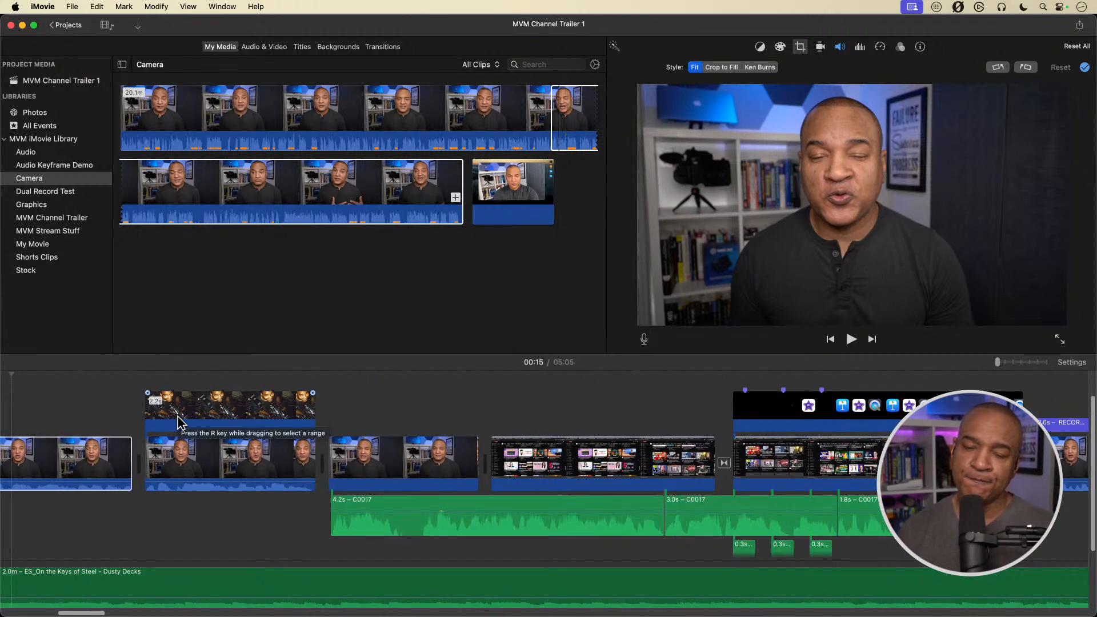
scroll(178, 422, up, 1)
scroll(178, 423, right, 5)
scroll(181, 422, down, 2)
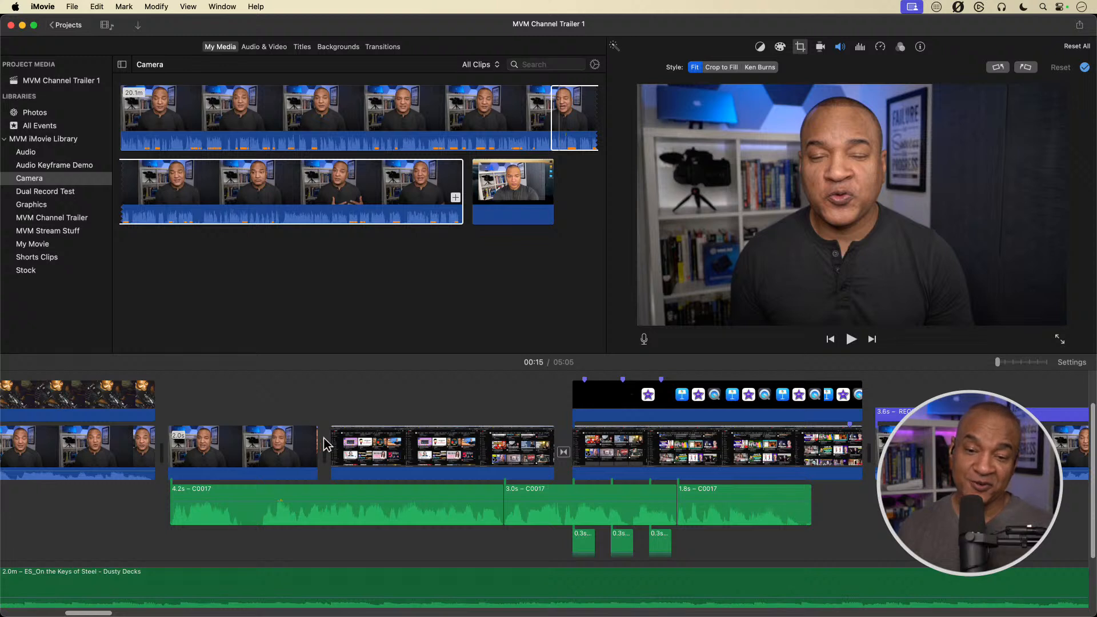
scroll(240, 389, left, 5)
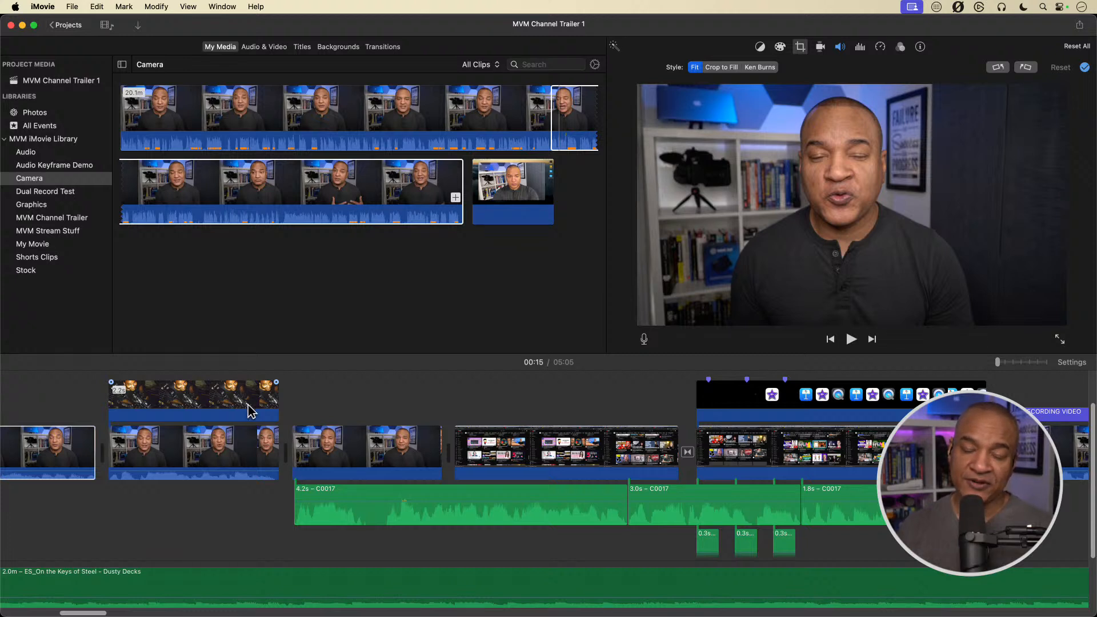
scroll(248, 405, left, 3)
scroll(248, 405, up, 3)
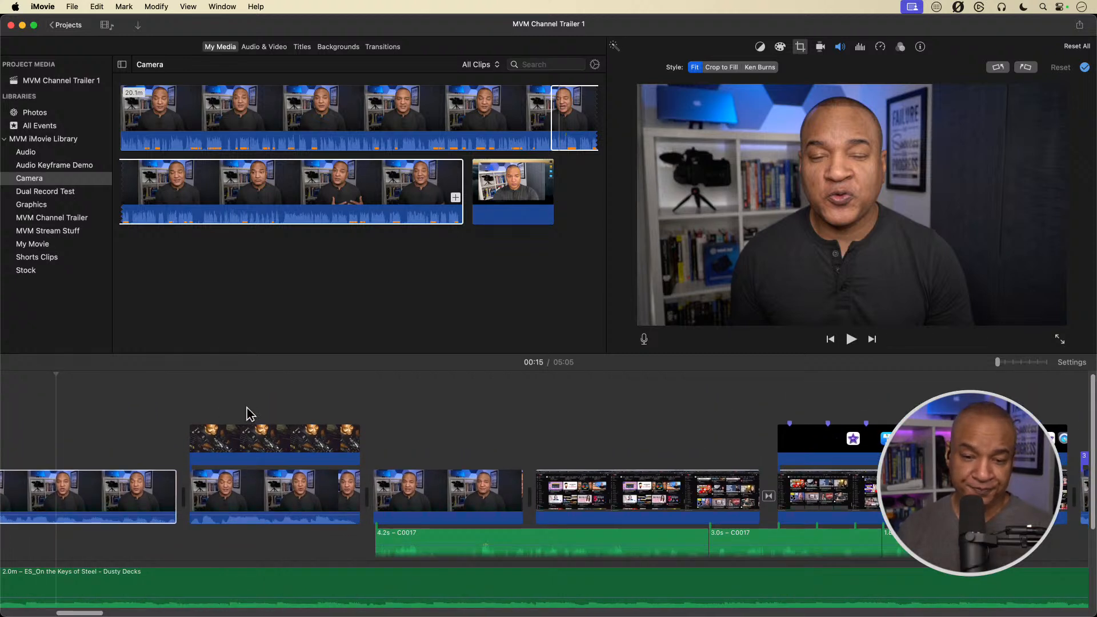
Detach the audio from the talking-head clip beneath the cameraman photo overlay.
click(247, 408)
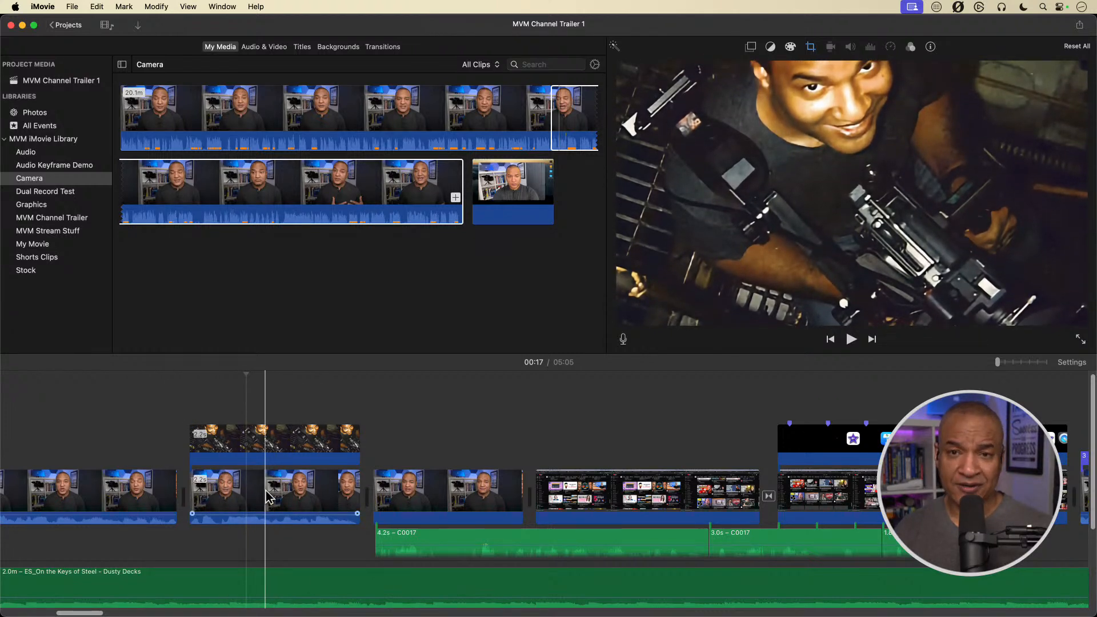
scroll(268, 496, down, 2)
scroll(268, 497, left, 1)
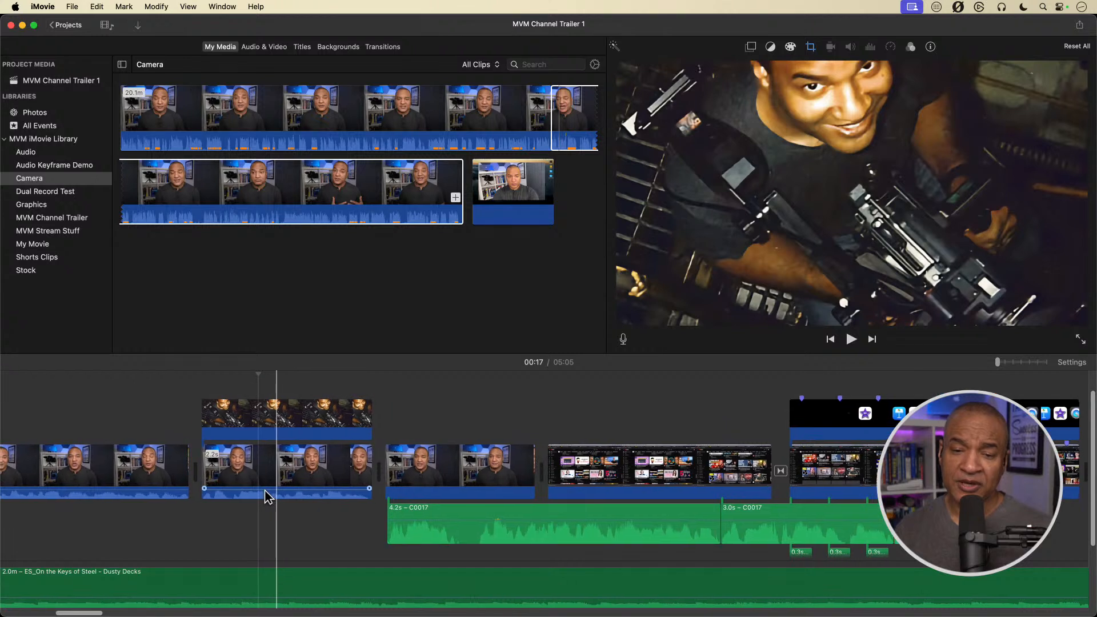
click(261, 478)
right_click(259, 471)
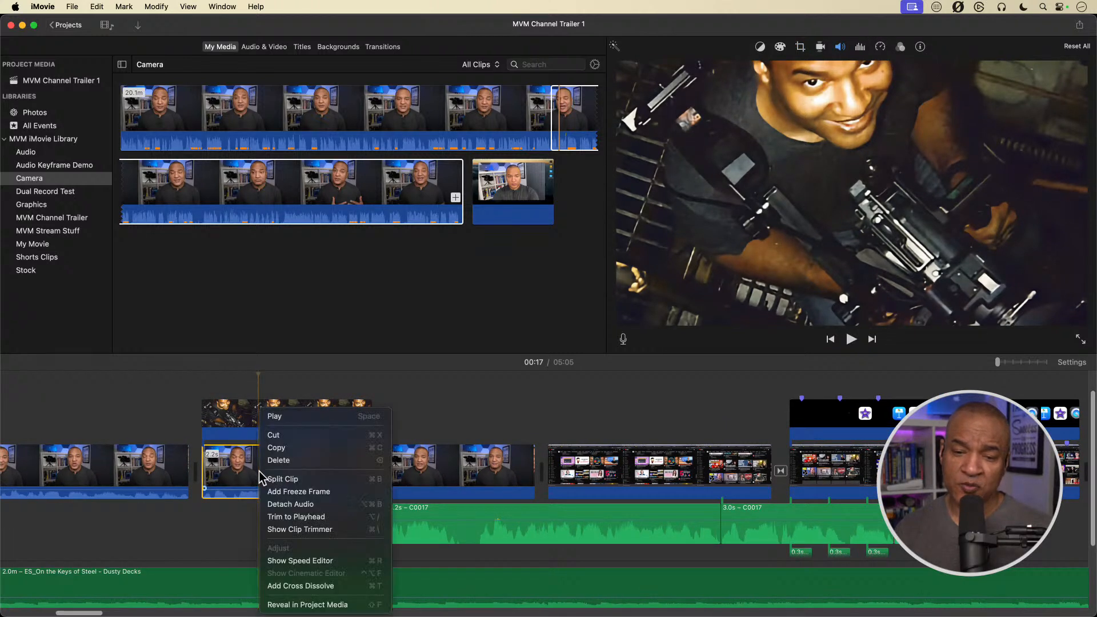
click(290, 504)
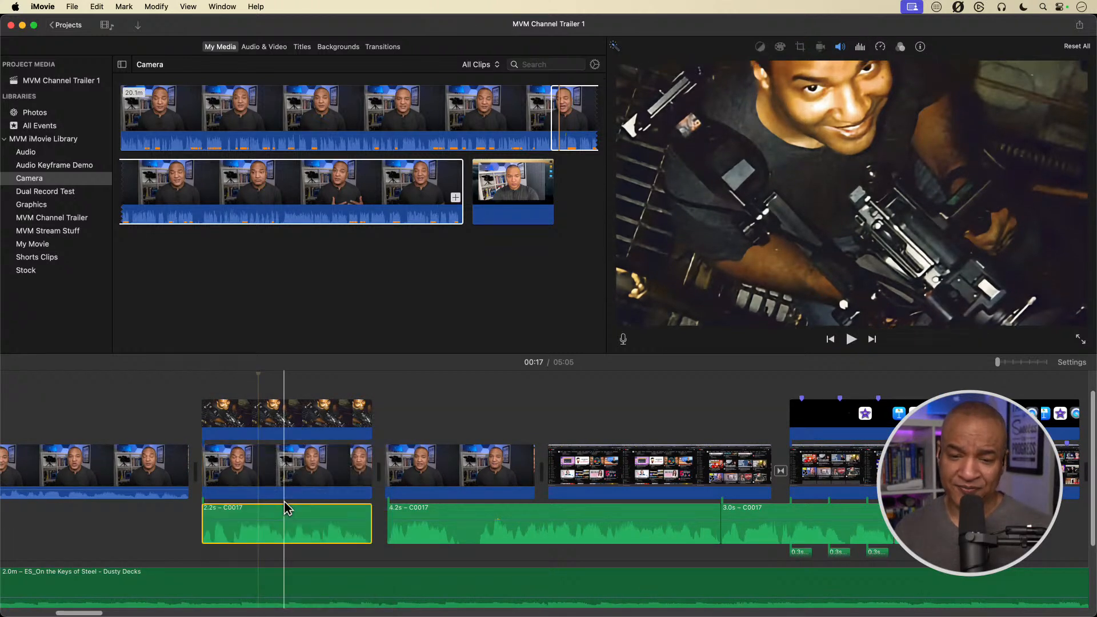
Replace the talking-head clip in the main storyline with the photo overlay, attaching the 2.2s detached audio beneath the photo.
drag(226, 434, 252, 470)
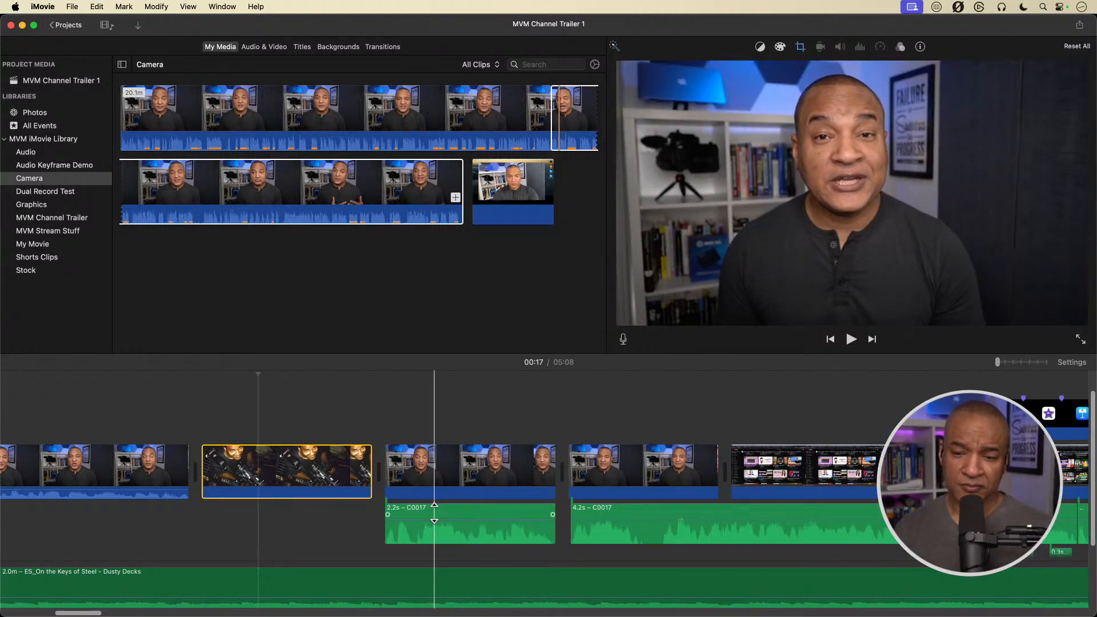
drag(442, 509, 263, 517)
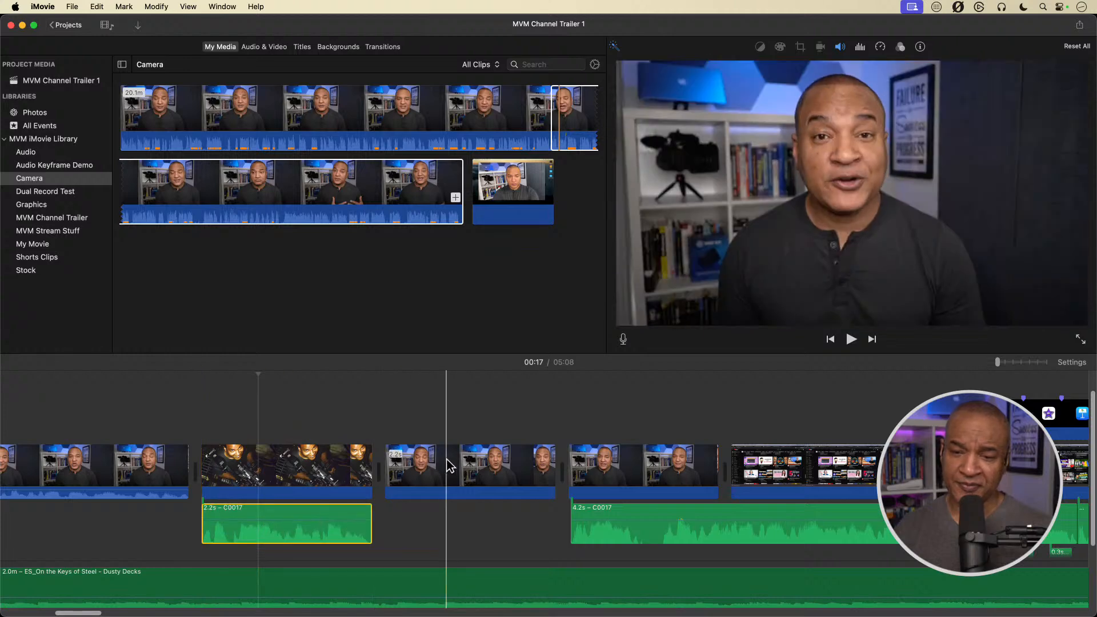
click(449, 466)
key(Delete)
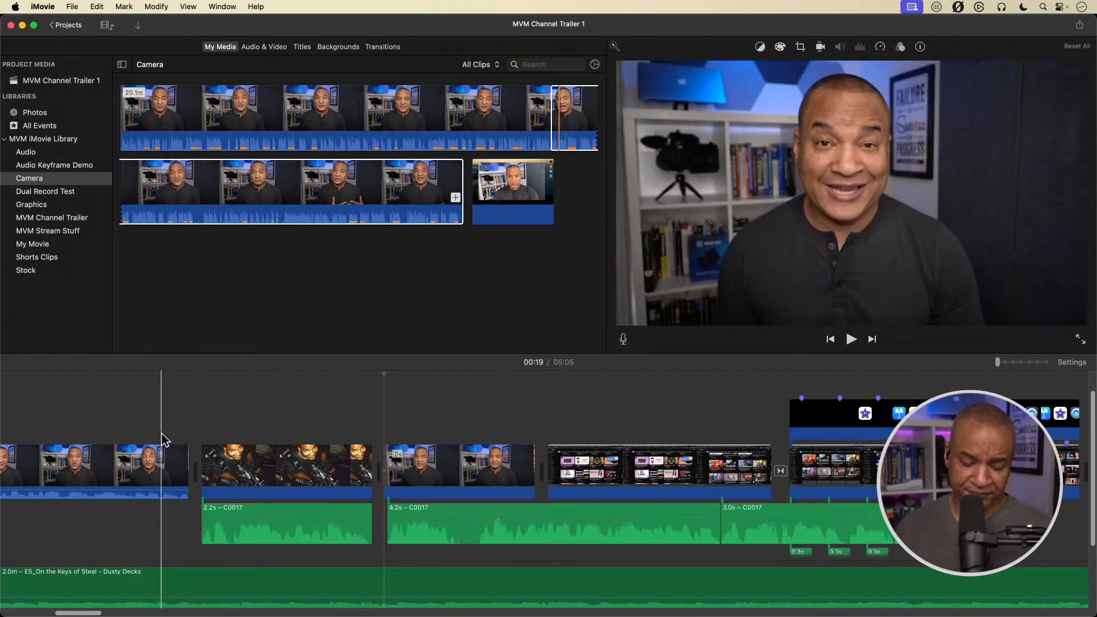
Play back the edited section of the timeline, and view the clips around the RECORDING VIDEO title.
key(space)
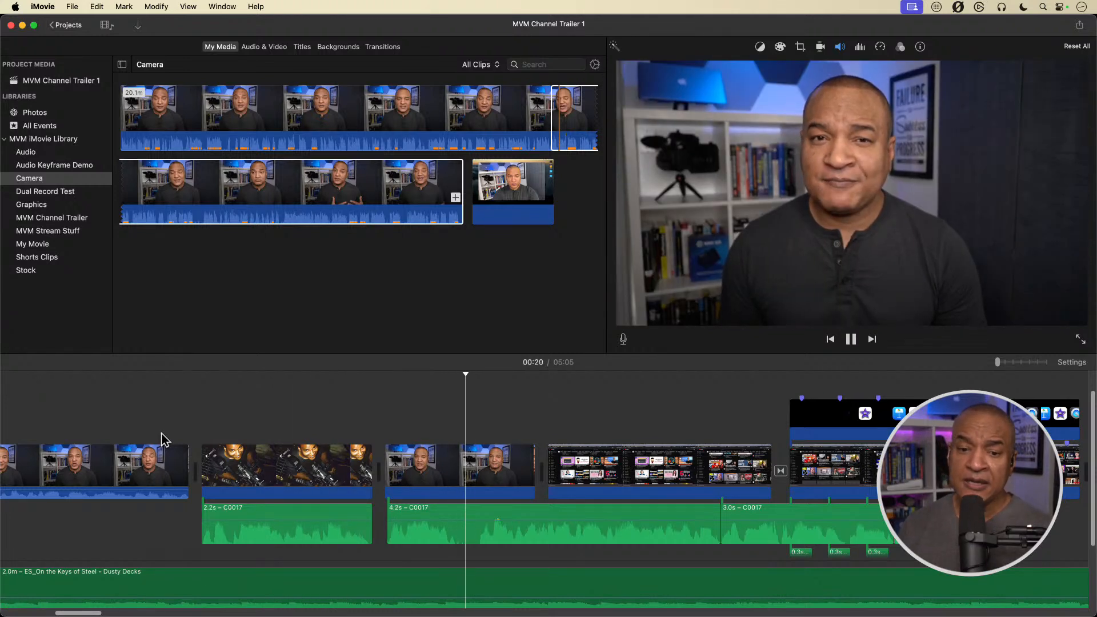
key(space)
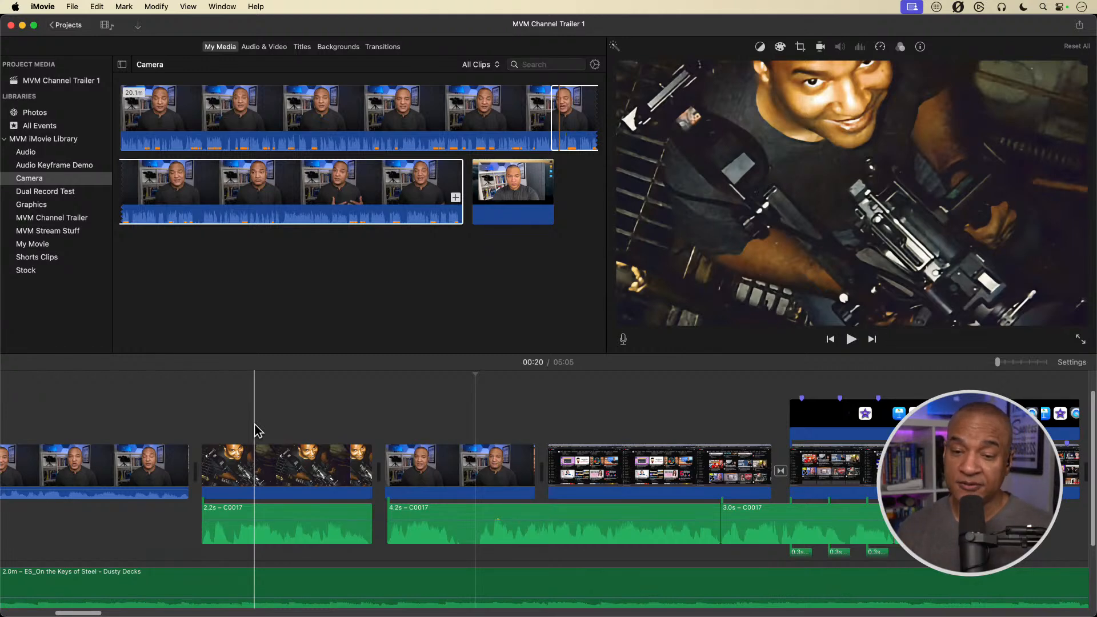
scroll(255, 430, right, 10)
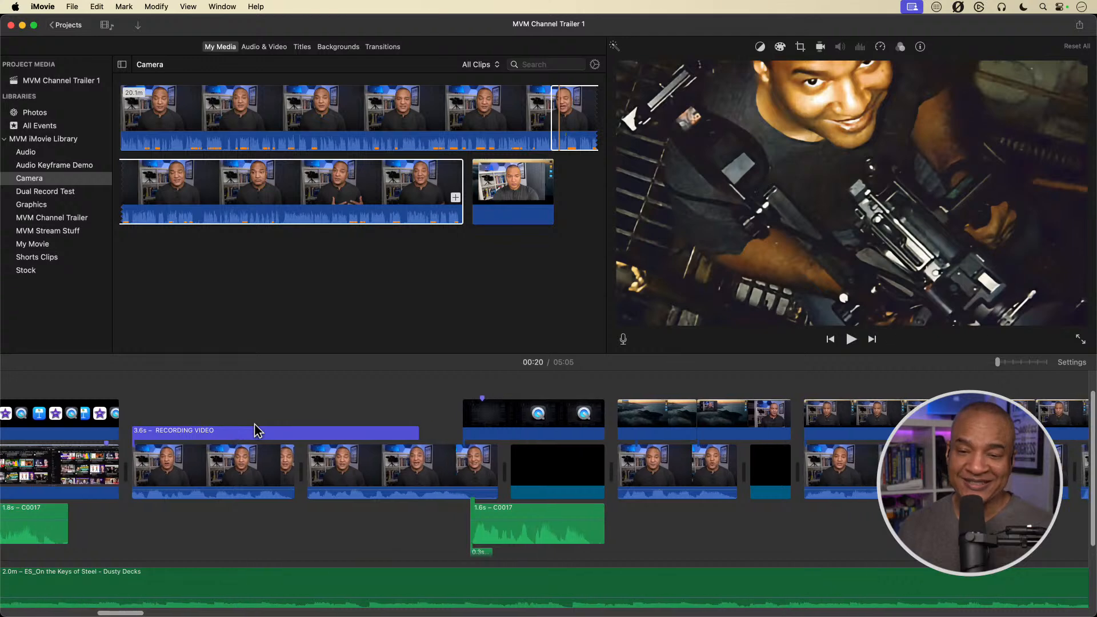
Play back the timeline from the end of the YouTube screen recordings through the RECORDING VIDEO title.
scroll(255, 430, left, 5)
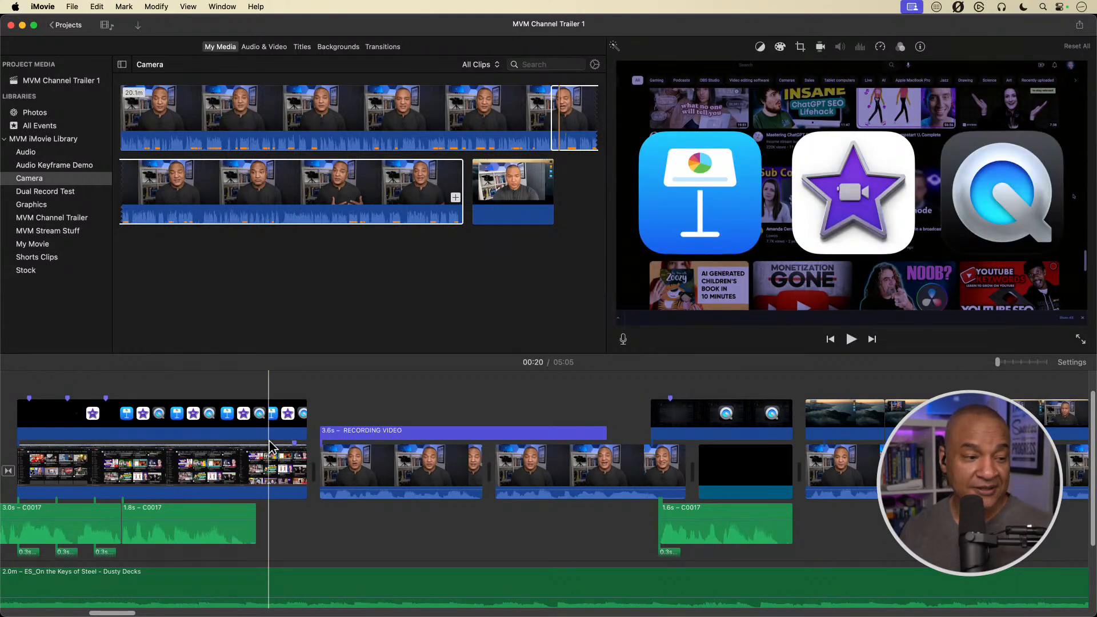
key(space)
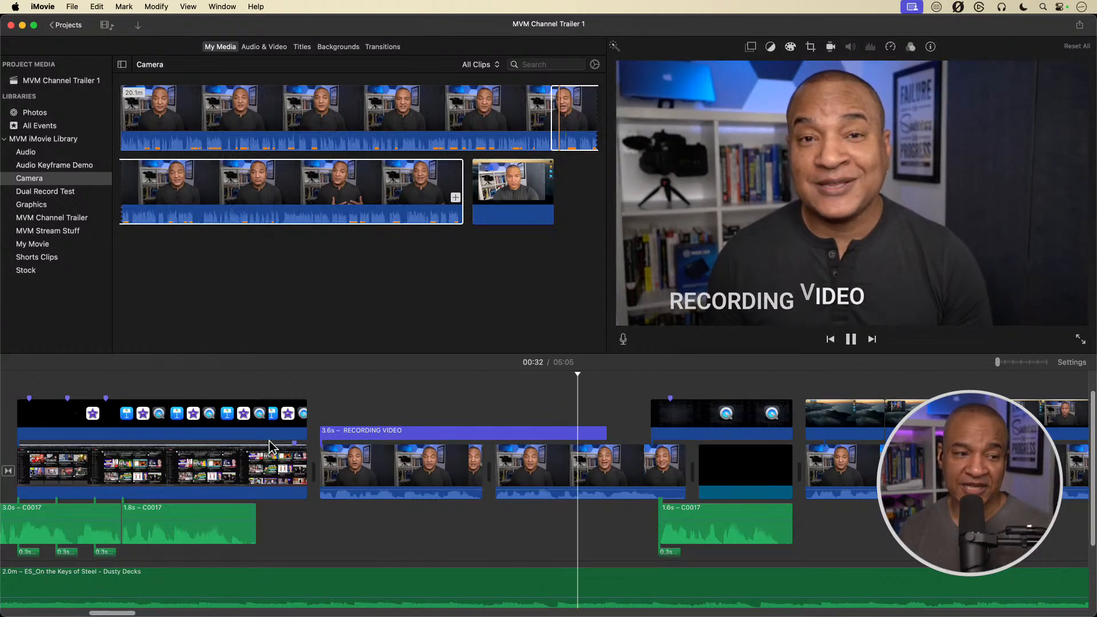
key(space)
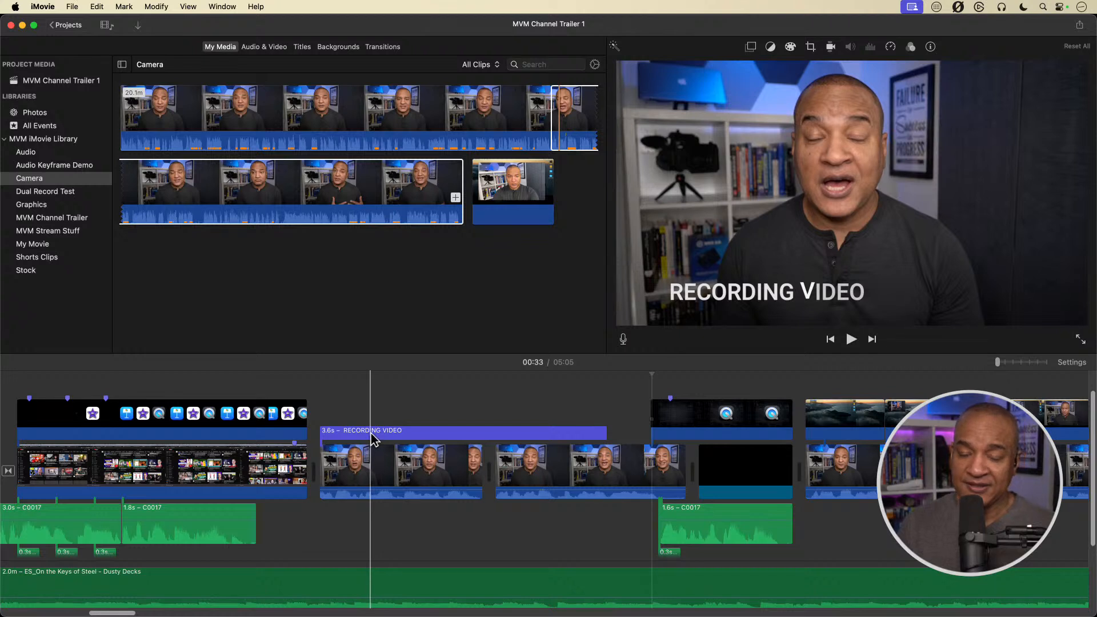
Open the RECORDING VIDEO title's text for editing and examine its font choices, including those in the separate Fonts window.
click(372, 434)
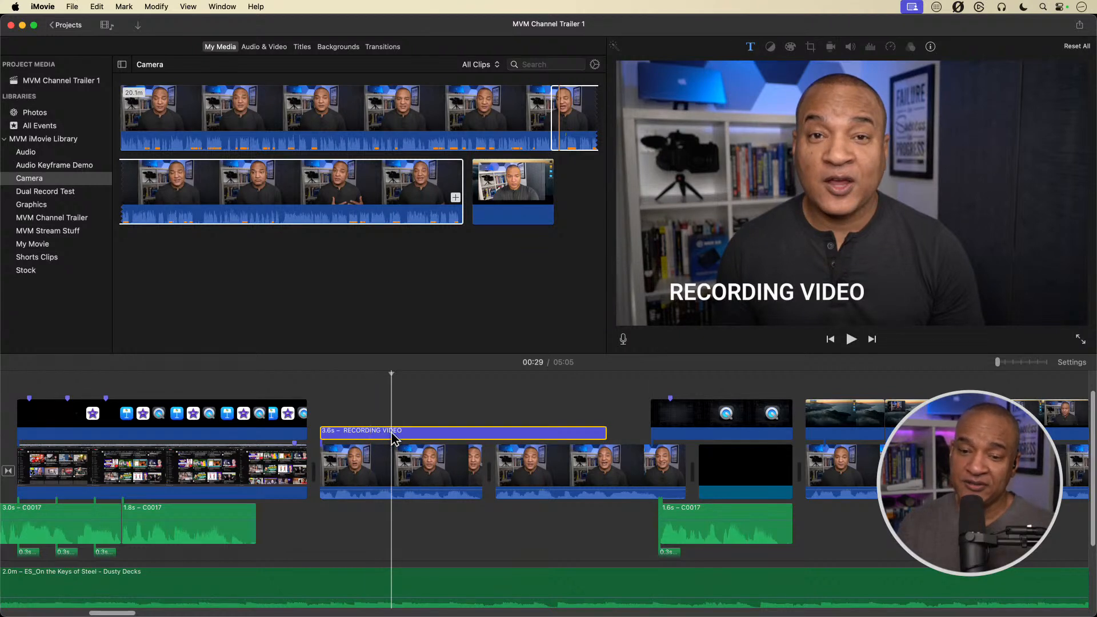
double_click(392, 437)
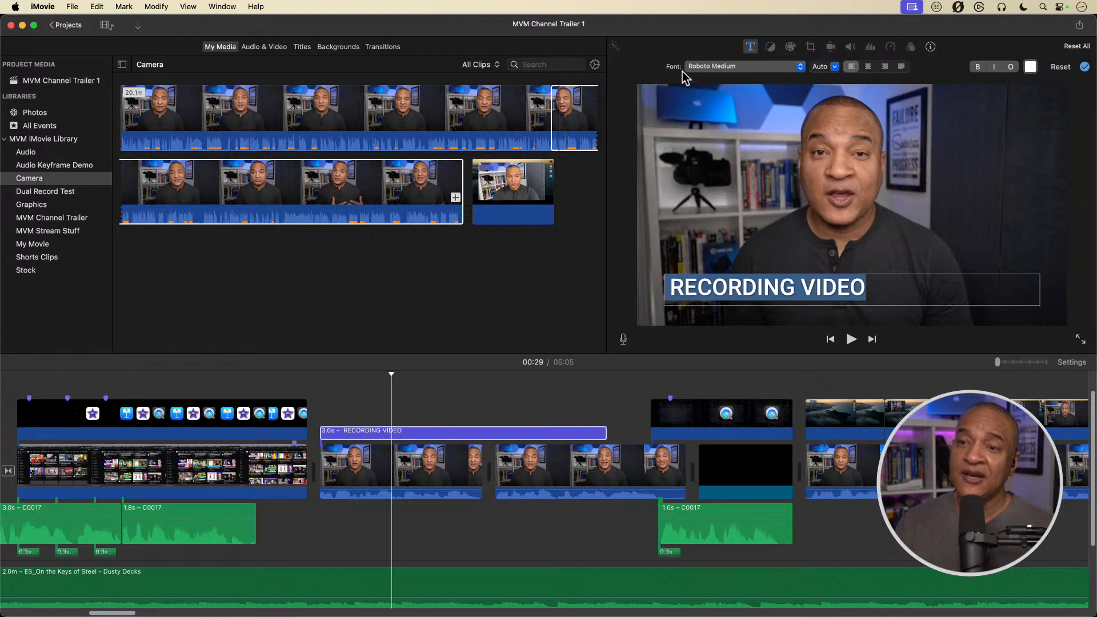
click(800, 66)
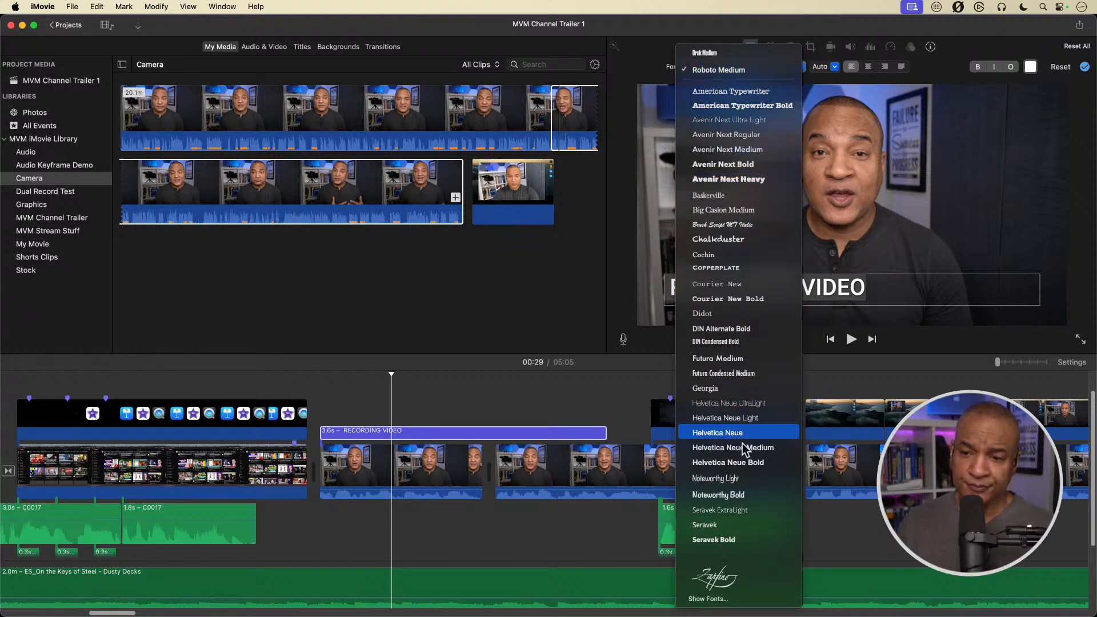
click(715, 599)
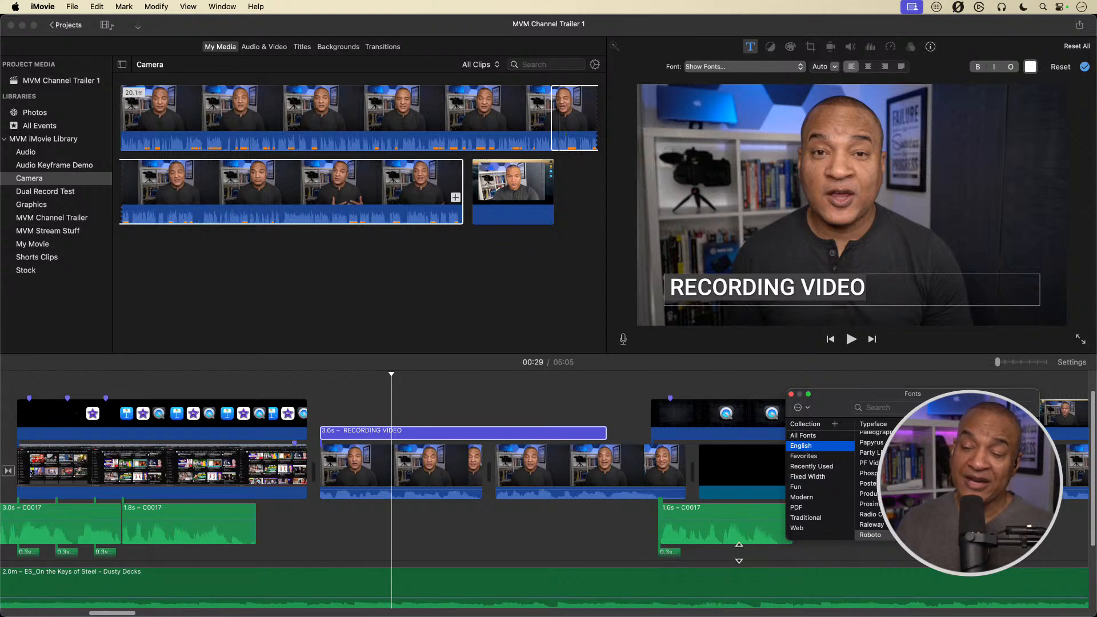
drag(965, 395, 709, 264)
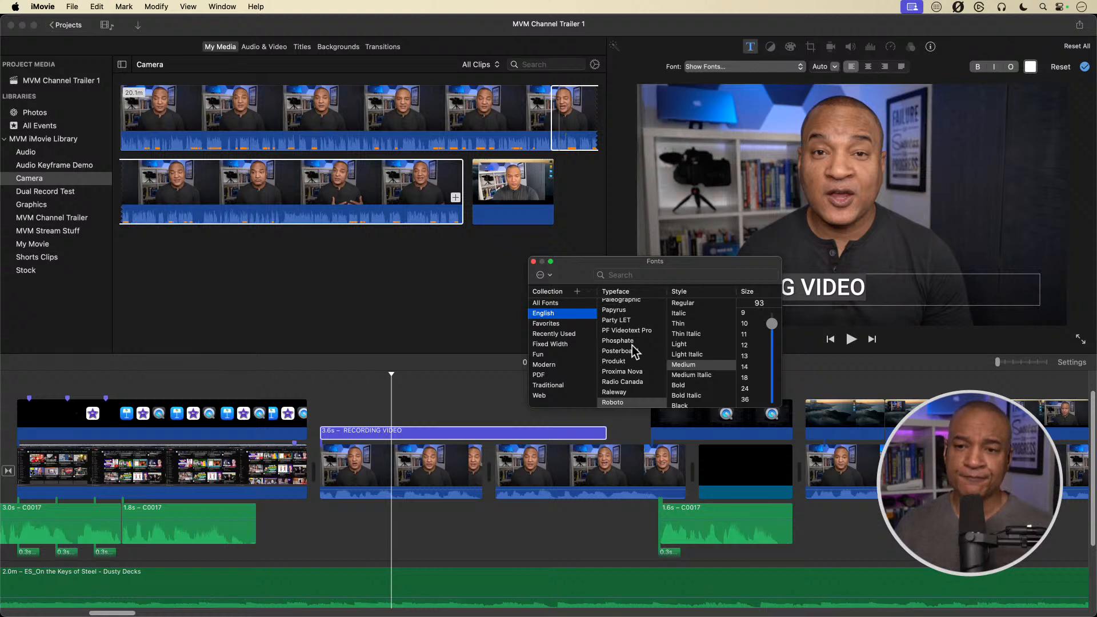
click(533, 262)
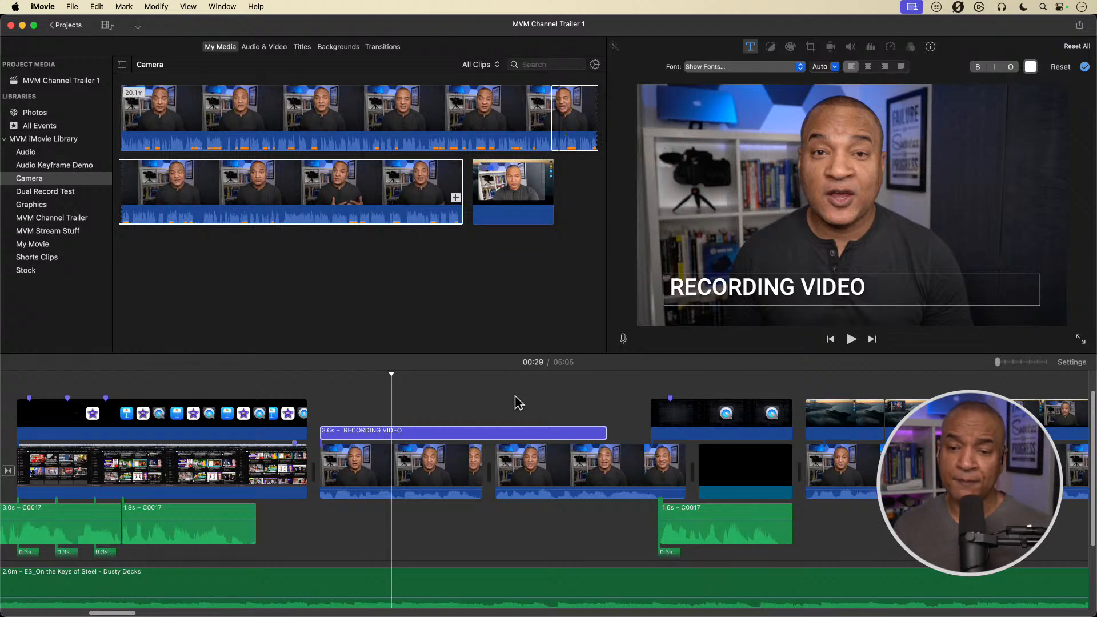
View the available maps and backgrounds, and return to the Camera event's media.
click(338, 47)
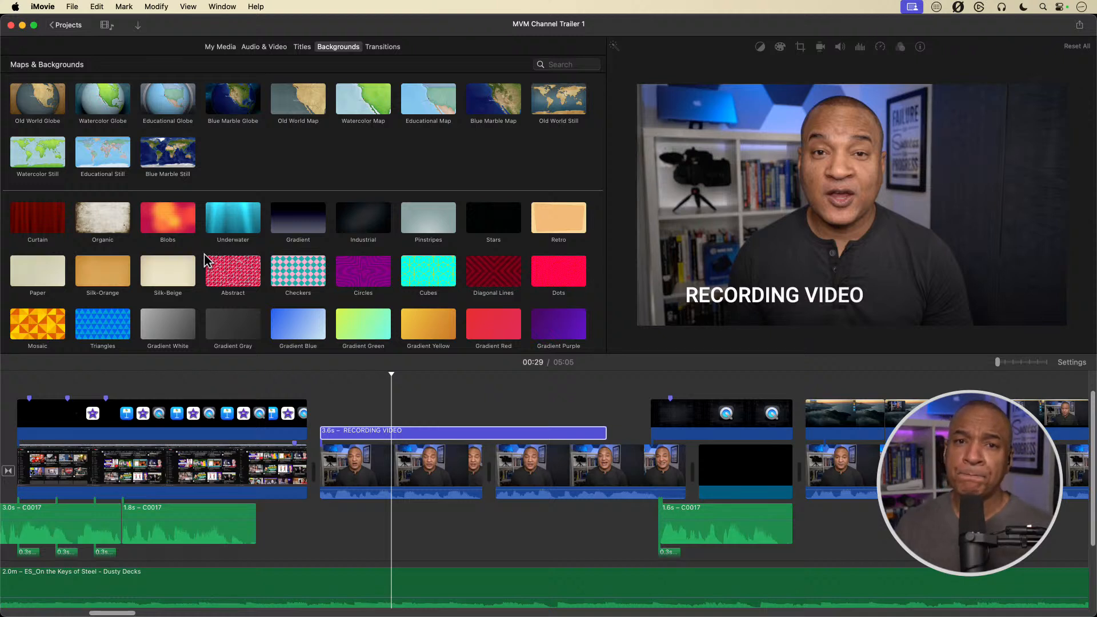
click(215, 47)
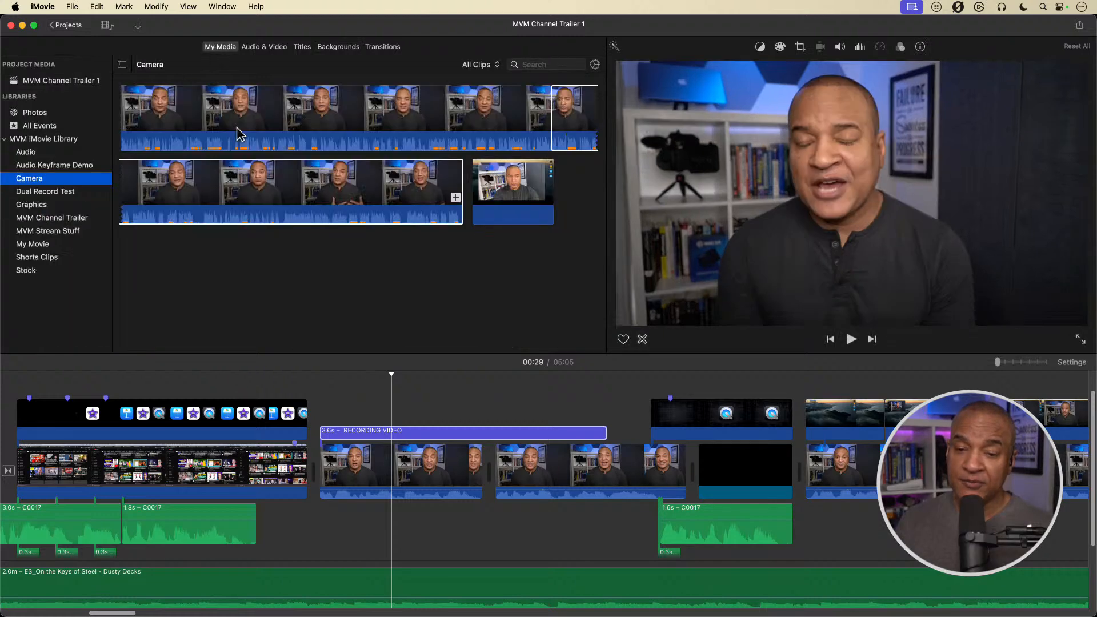
Apply the Vintage clip filter to the cameraman photo at a strength of 62, and play back the filtered photo.
click(328, 431)
scroll(329, 432, right, 5)
scroll(330, 432, left, 10)
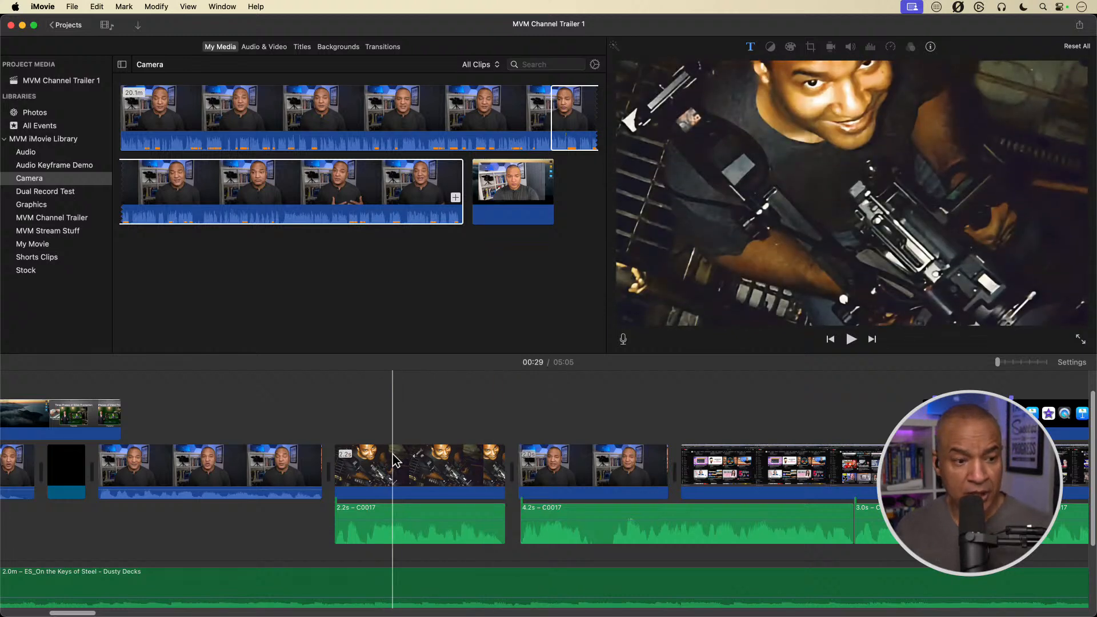
click(392, 454)
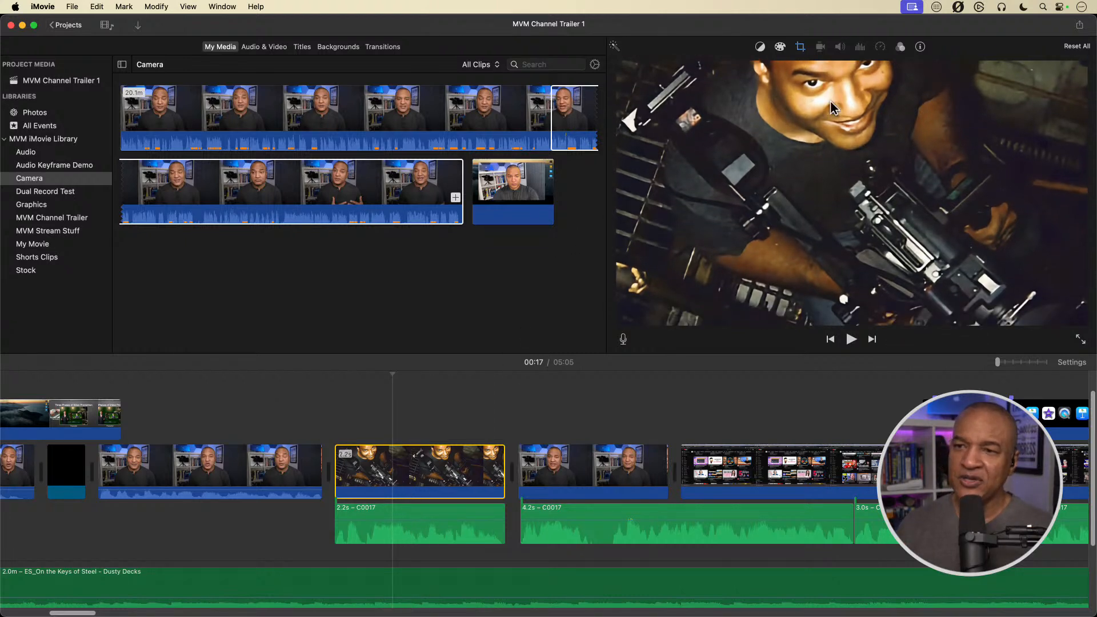
click(900, 47)
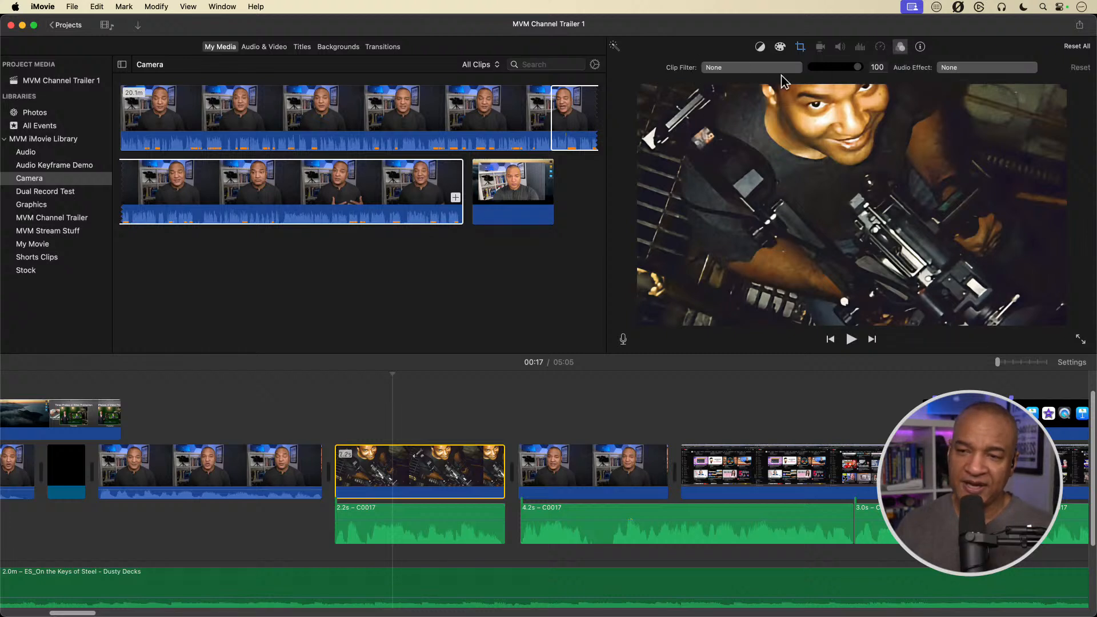
click(739, 67)
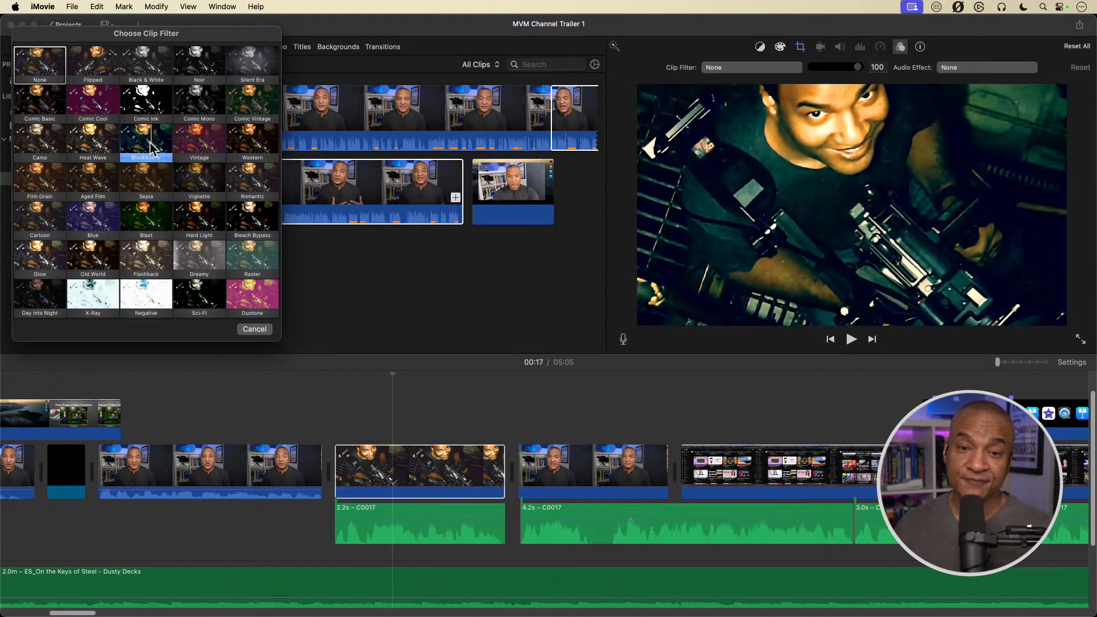
click(192, 142)
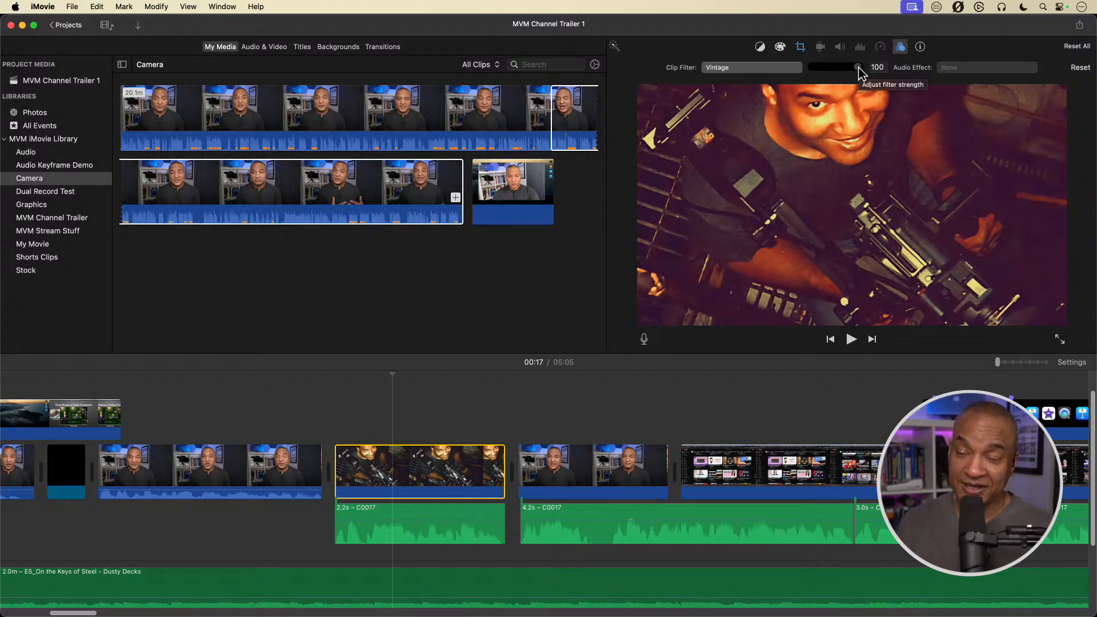
drag(858, 67, 842, 70)
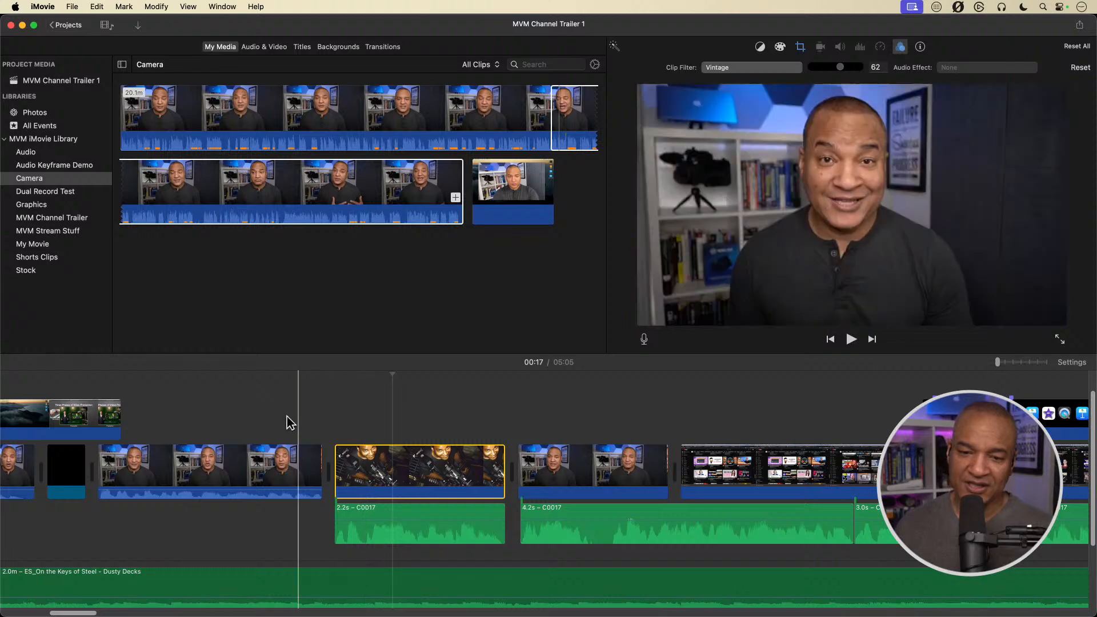
key(space)
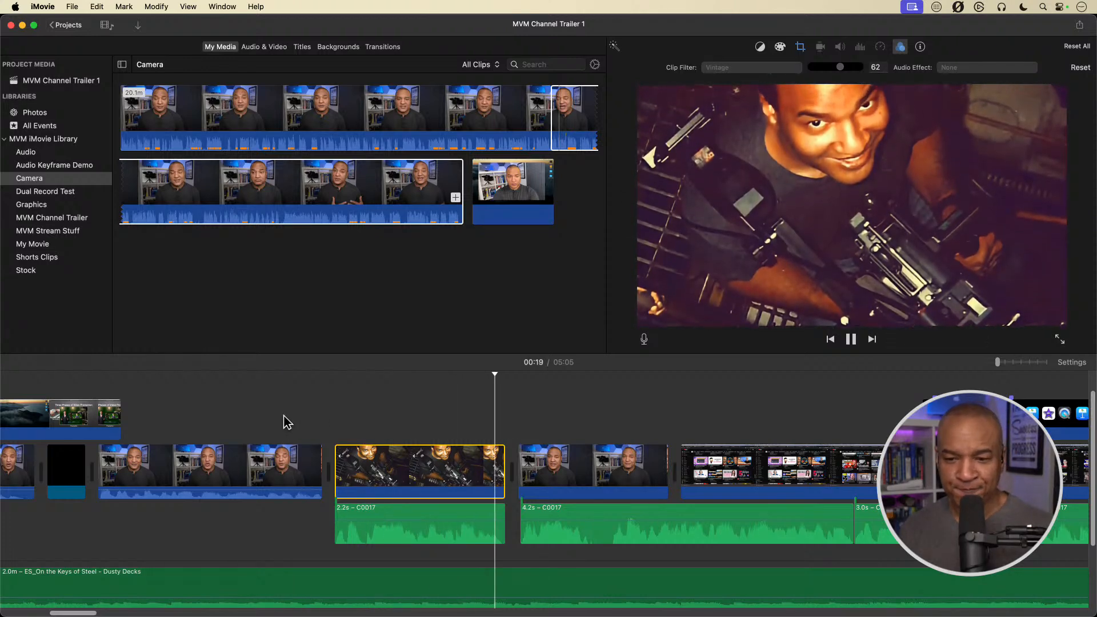
key(space)
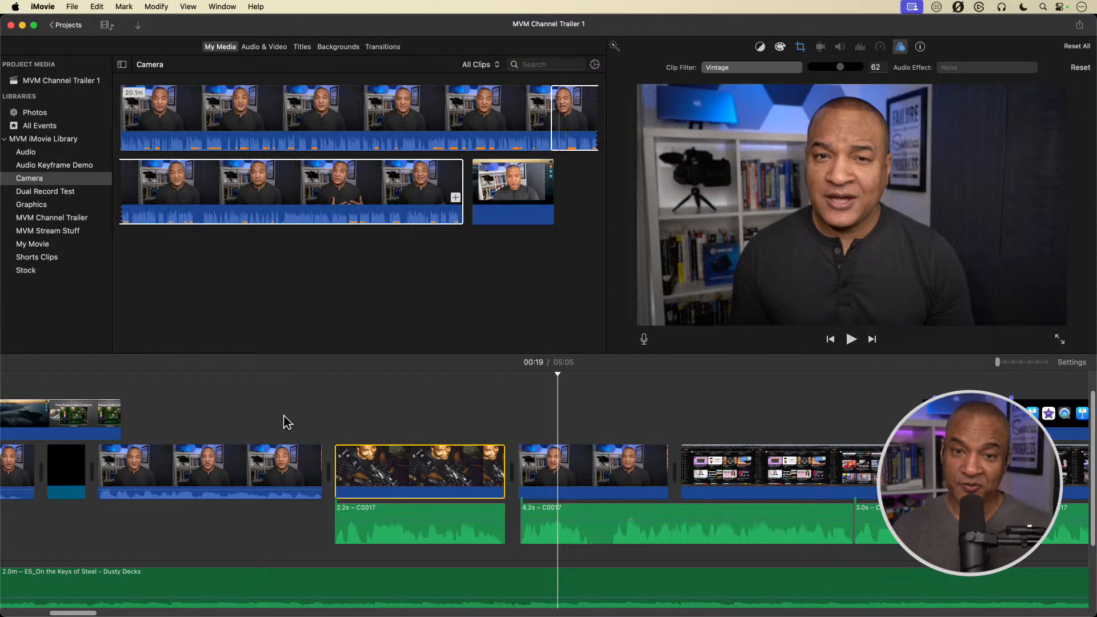
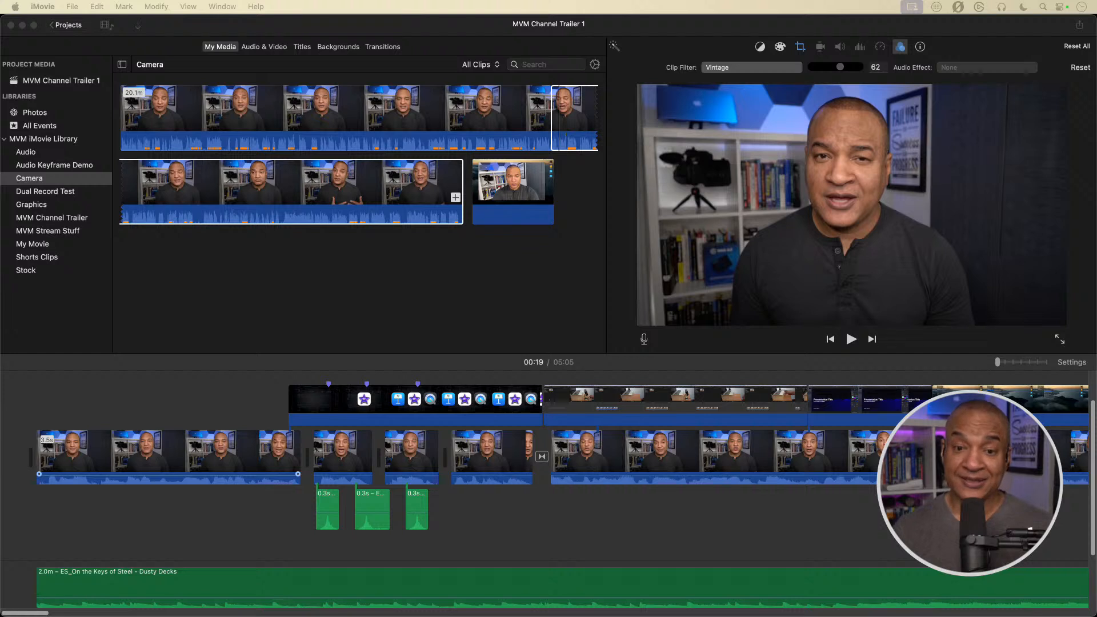
Examine the audio fade handles on the opening talking-head clip and the short 0.8s clip following it.
click(139, 443)
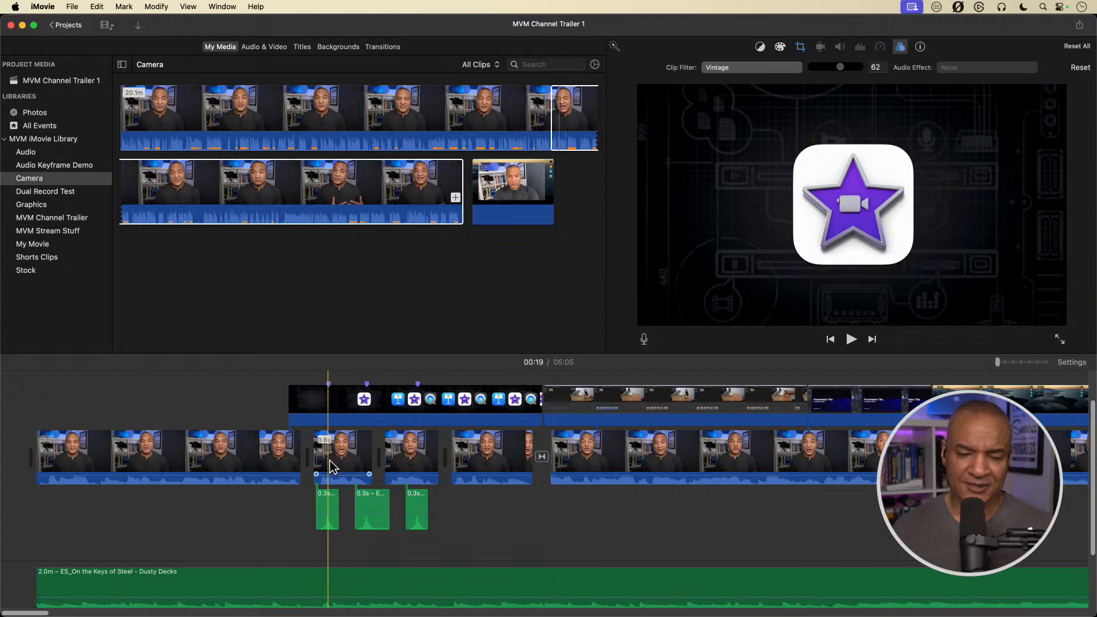
drag(313, 471, 294, 475)
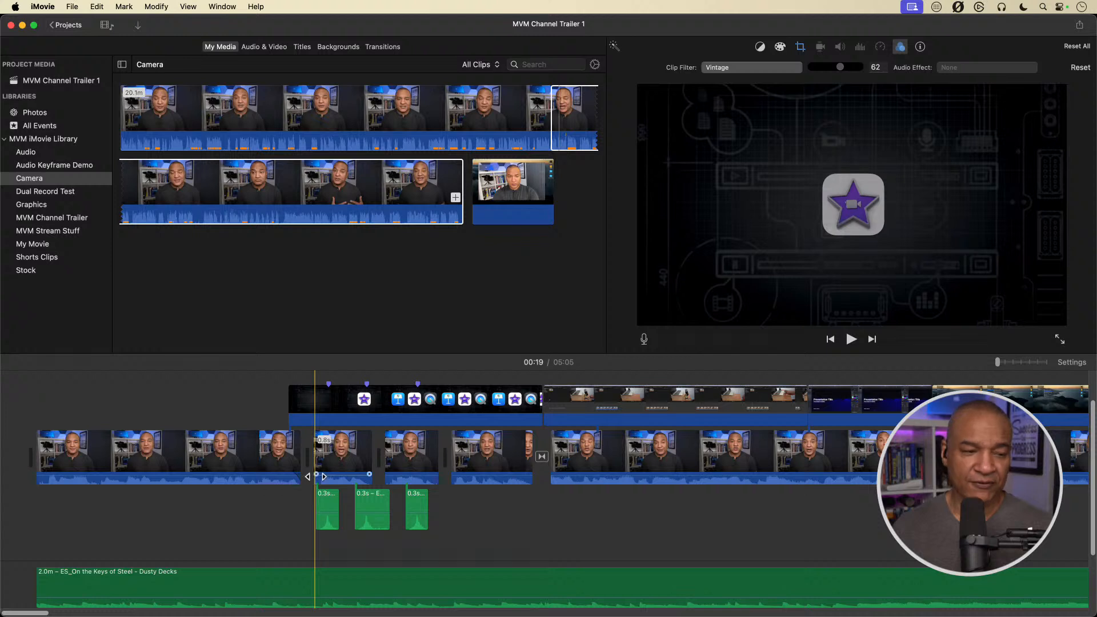
drag(315, 476, 319, 475)
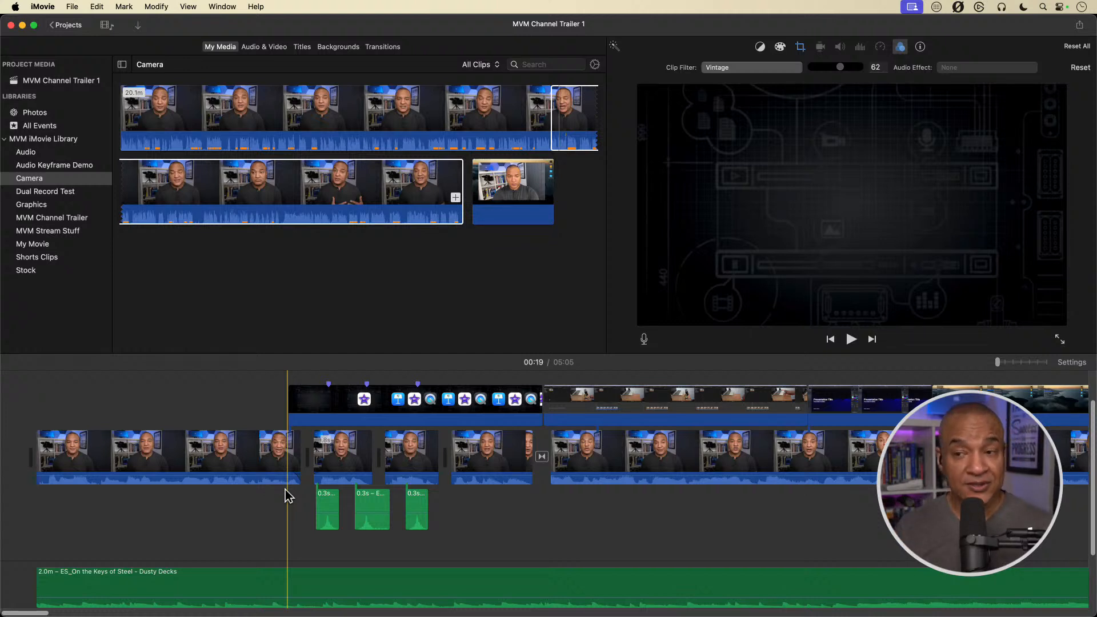
Examine the volume, background noise reduction and equalizer options for the first talking-head clip.
click(222, 457)
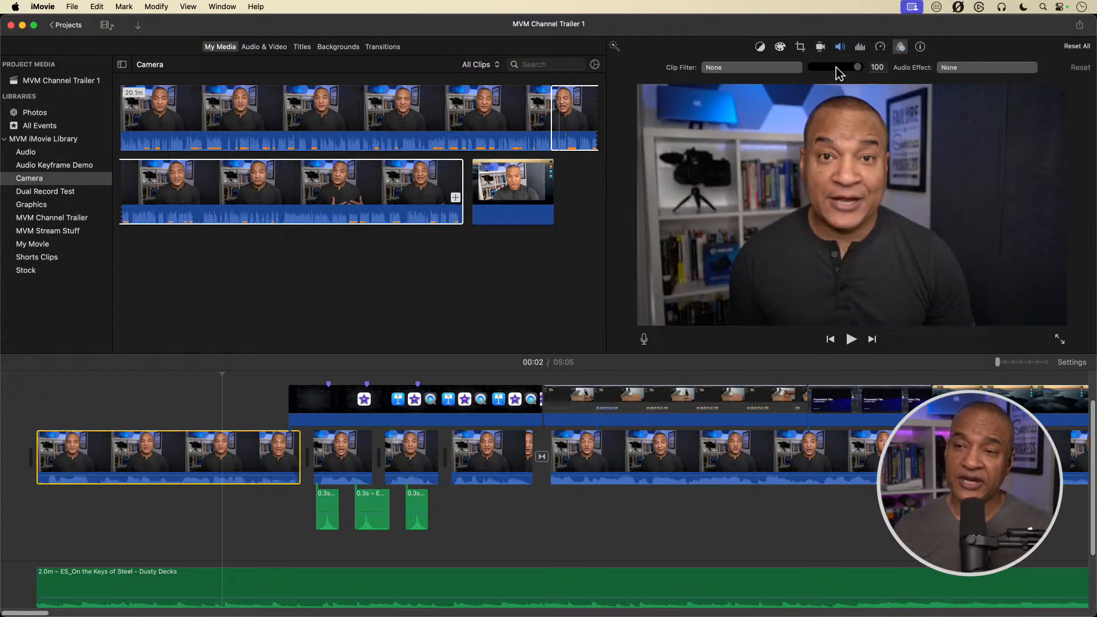
click(840, 48)
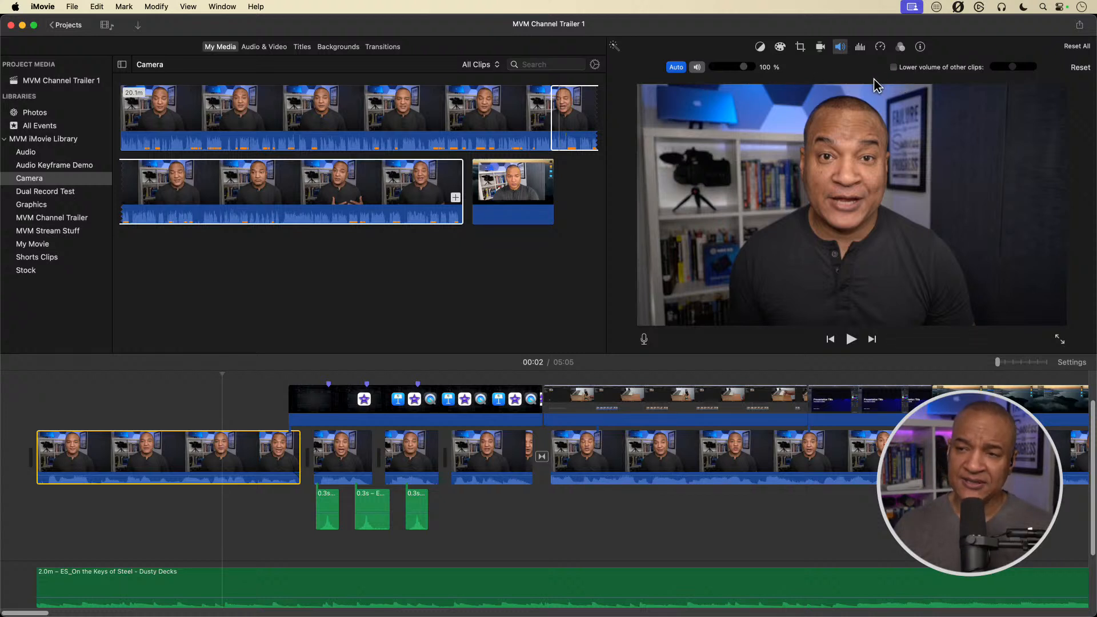
click(860, 48)
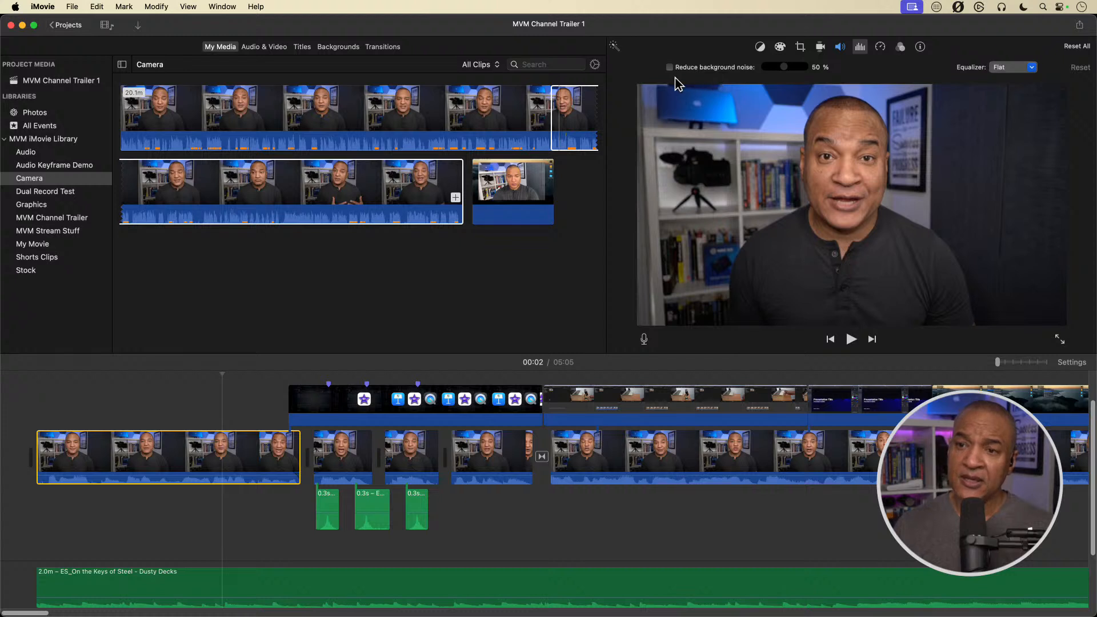
click(1032, 68)
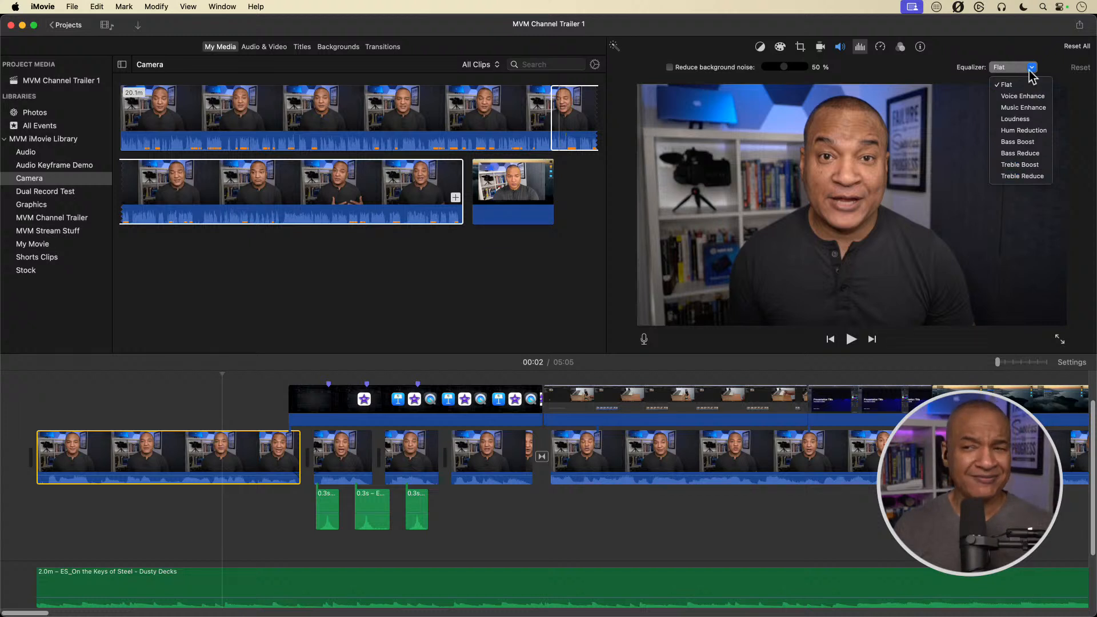
click(975, 51)
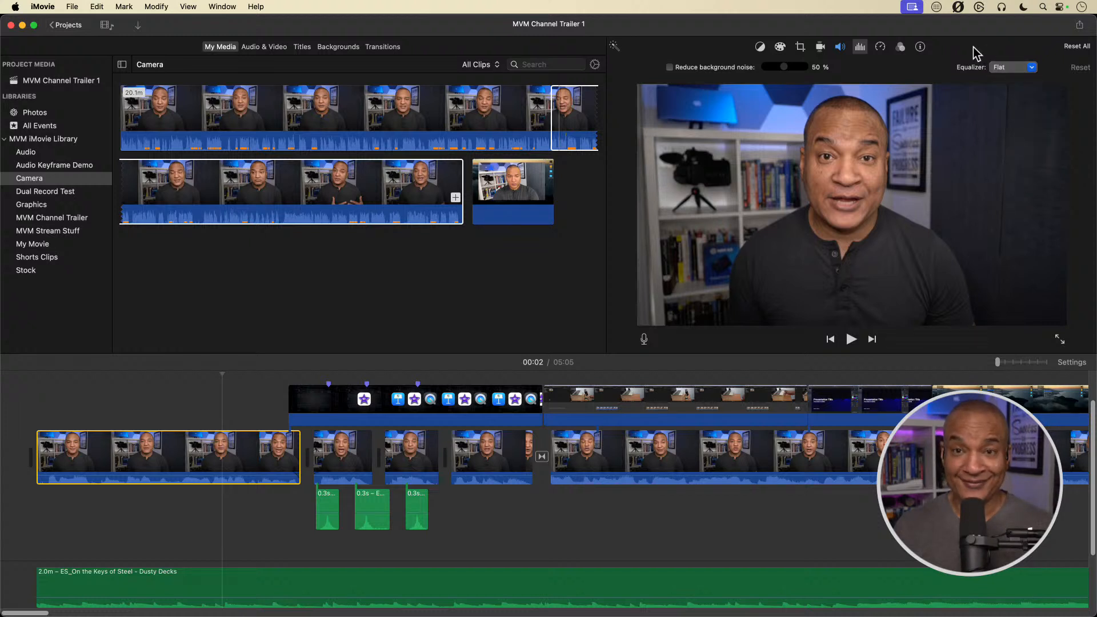
click(1031, 67)
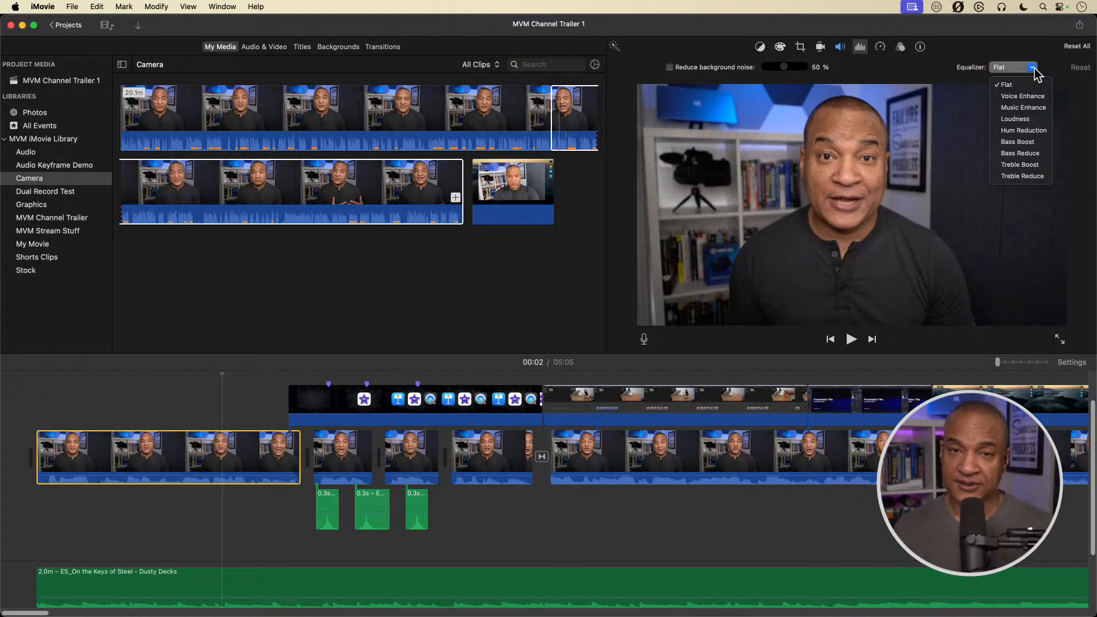
click(952, 51)
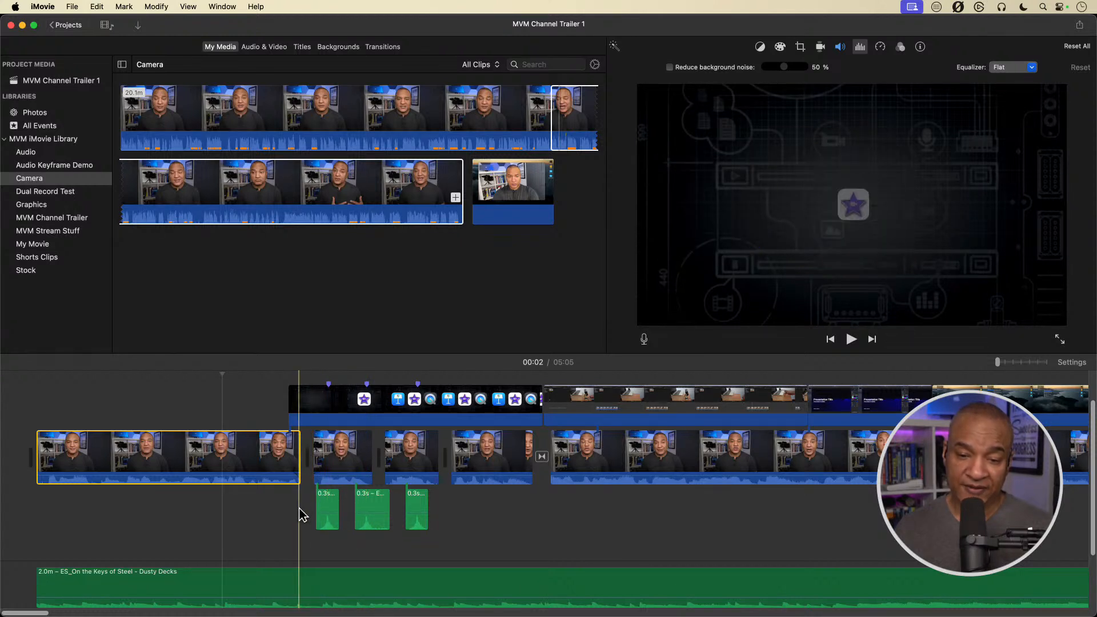
Select the three 0.3s sound effects beneath the opening clips together, and play back that section.
mouse_move(296, 502)
mouse_down()
mouse_move(418, 532)
mouse_move(467, 536)
mouse_move(464, 526)
mouse_up()
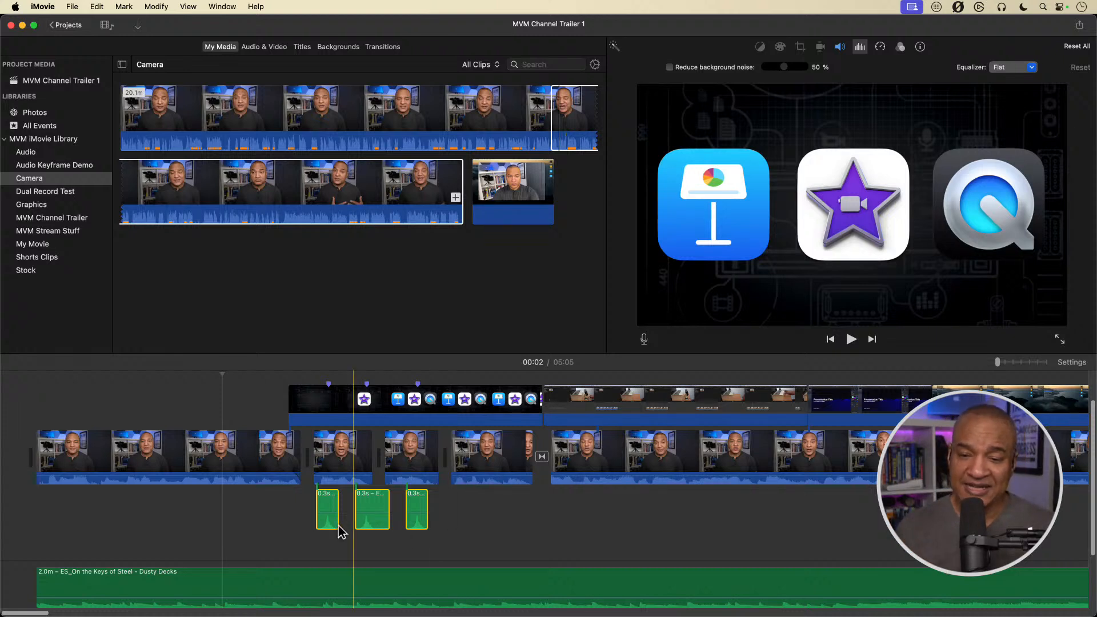
key(space)
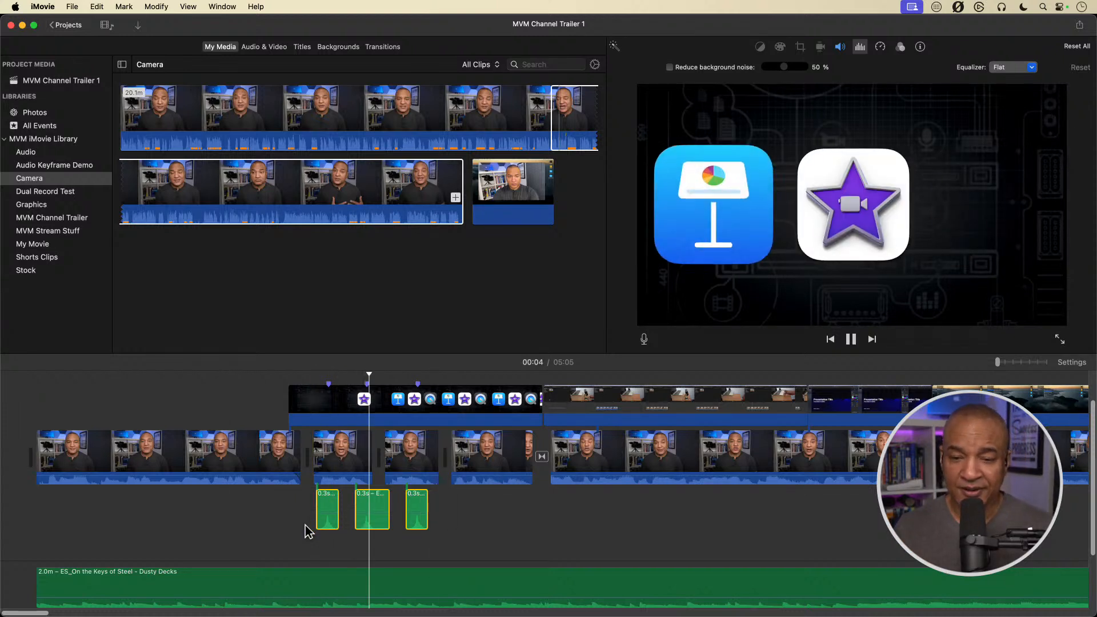
key(space)
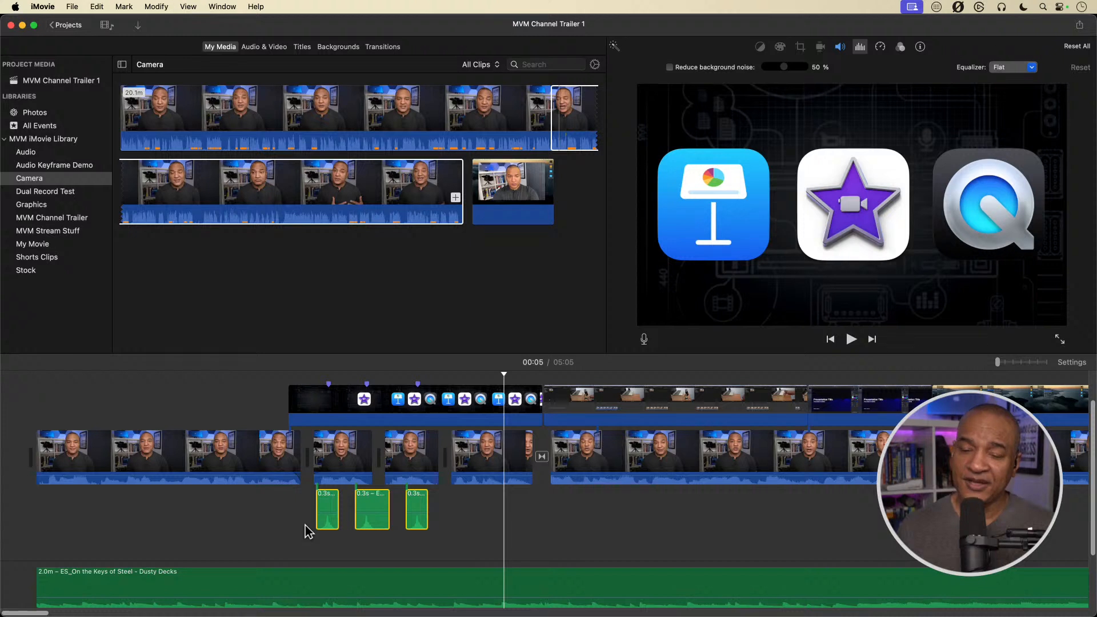
Examine the volume options for the 0.8s talking-head clip, including the setting that lowers the volume of other clips.
scroll(309, 531, down, 1)
scroll(309, 531, down, 1)
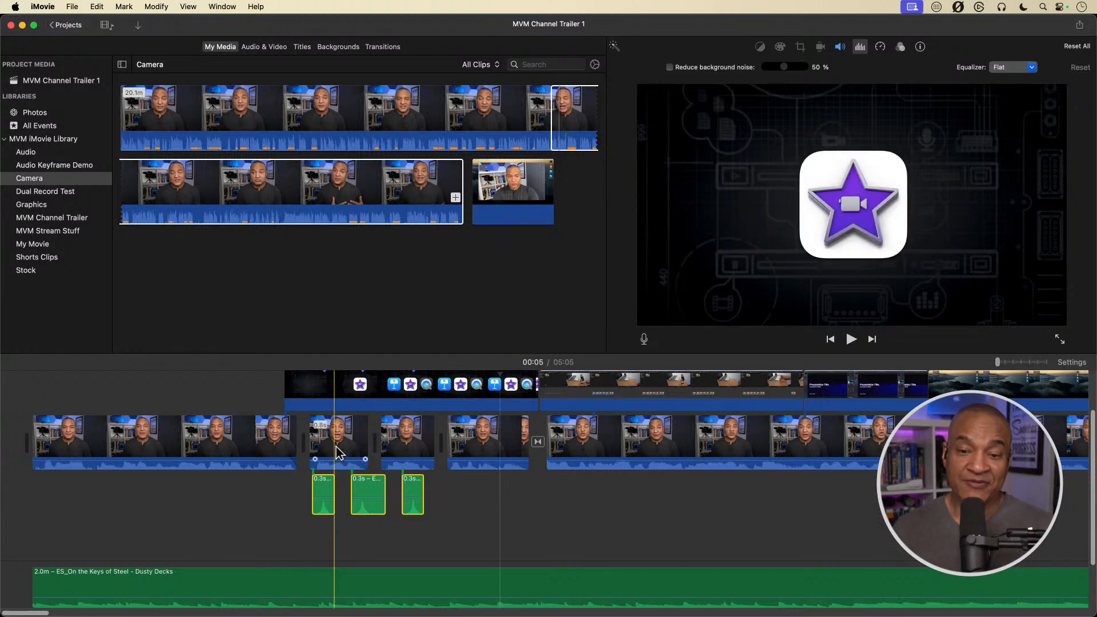
mouse_move(336, 446)
mouse_down()
mouse_move(308, 505)
mouse_move(257, 517)
mouse_move(303, 514)
mouse_move(337, 460)
mouse_up()
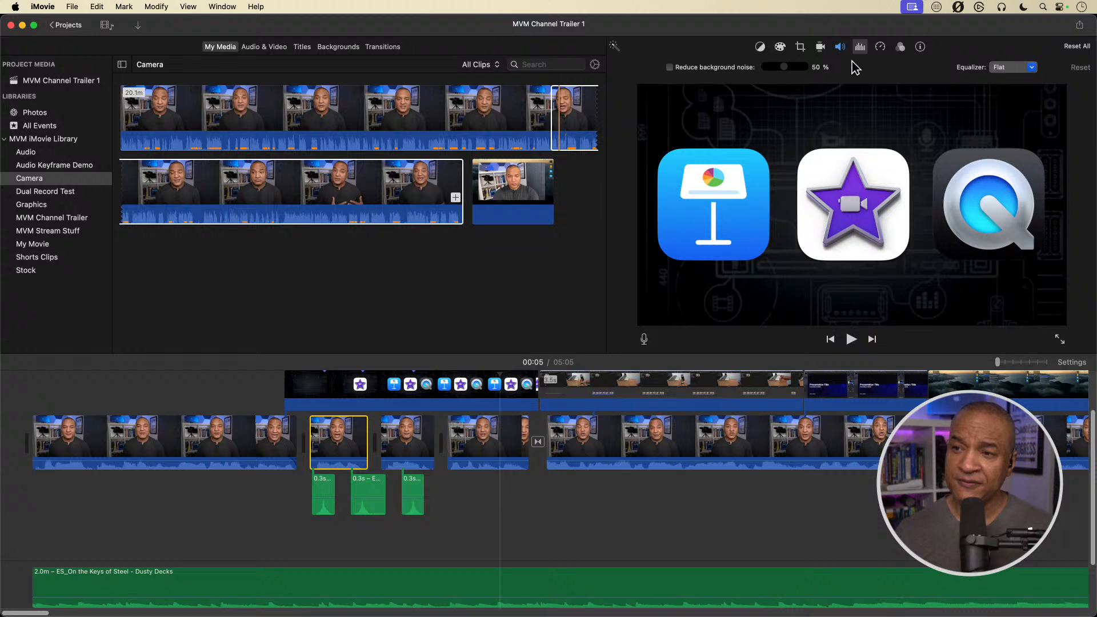
click(839, 48)
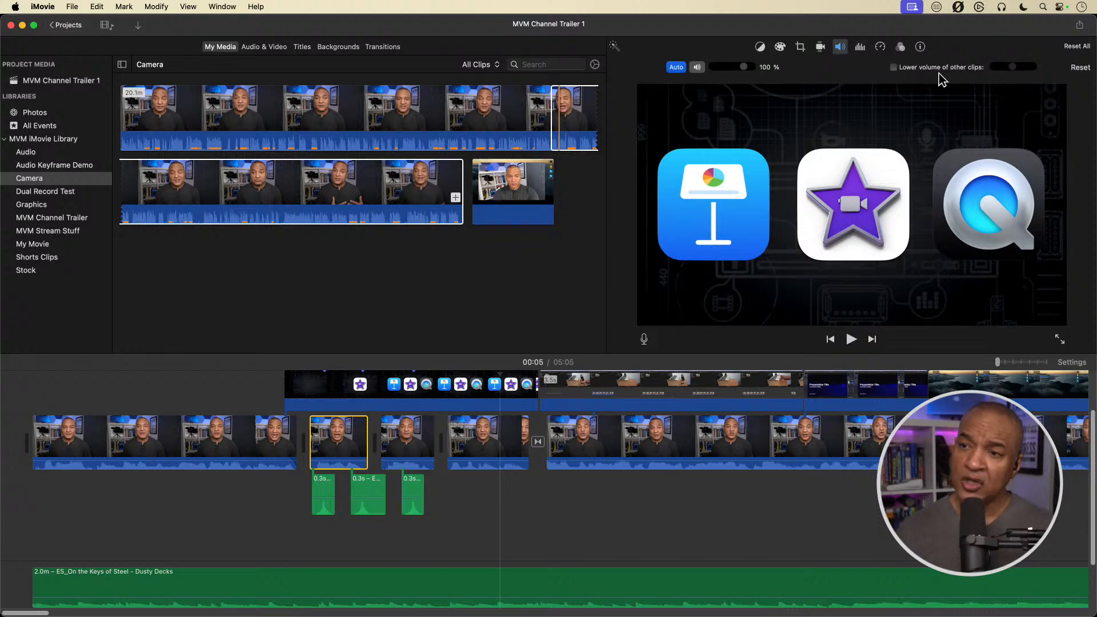
click(893, 67)
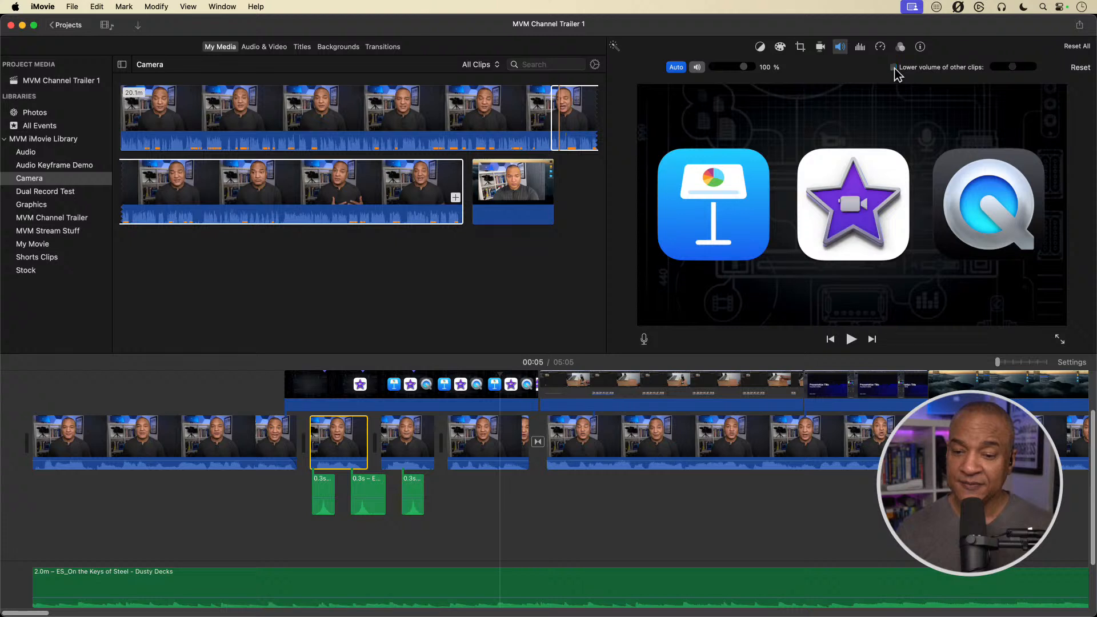
click(894, 68)
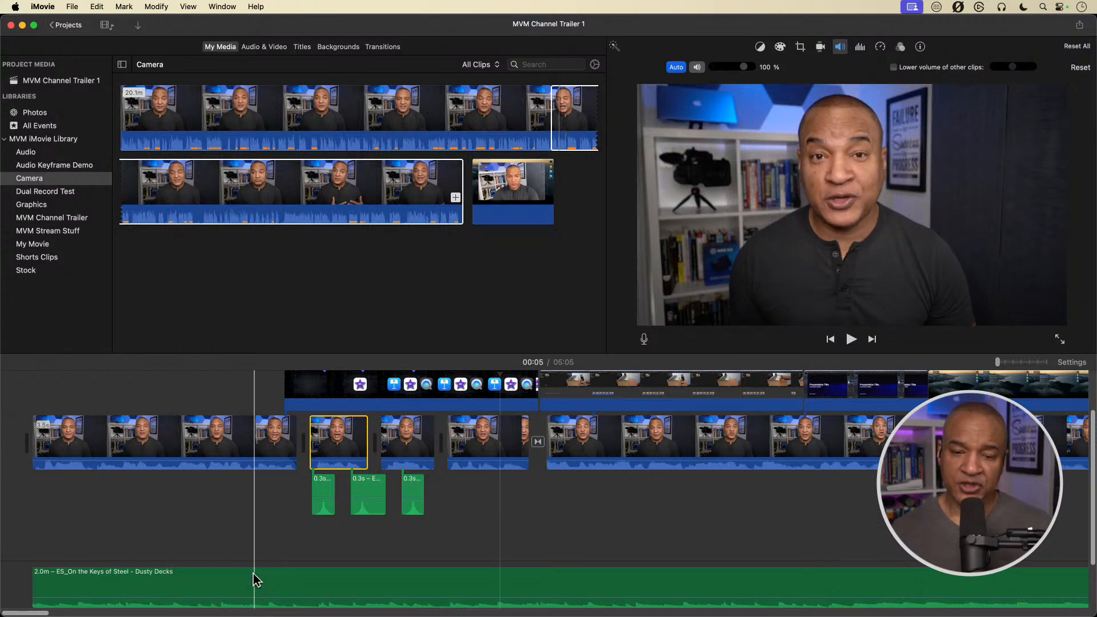
Raise the volume of the Dusty Decks background music, and play back the opening talking-head clip over it.
drag(246, 597, 245, 596)
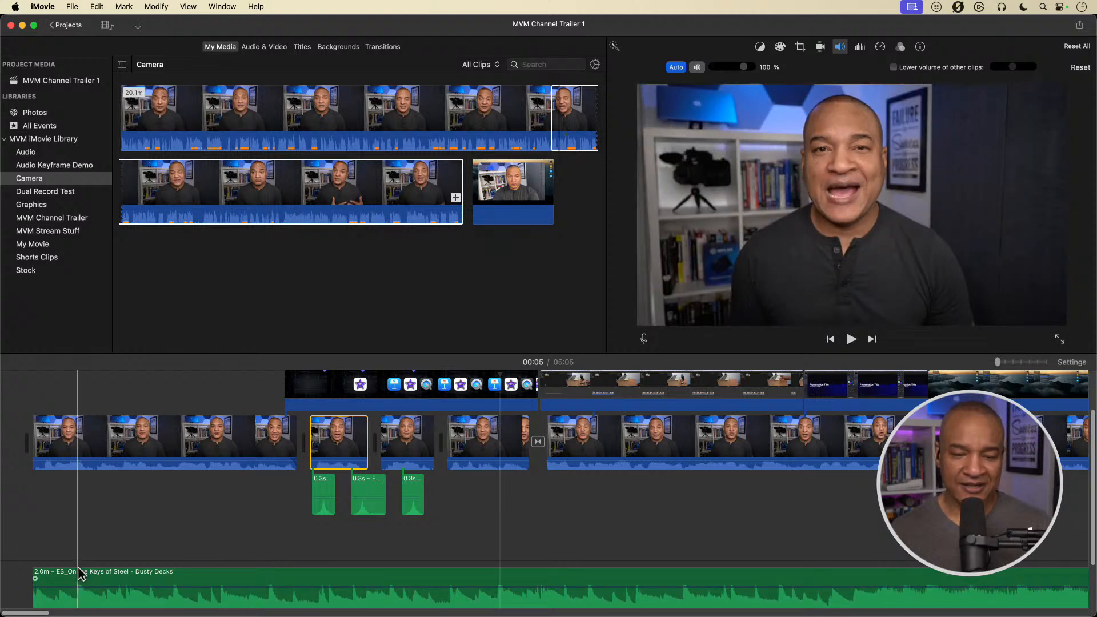
key(space)
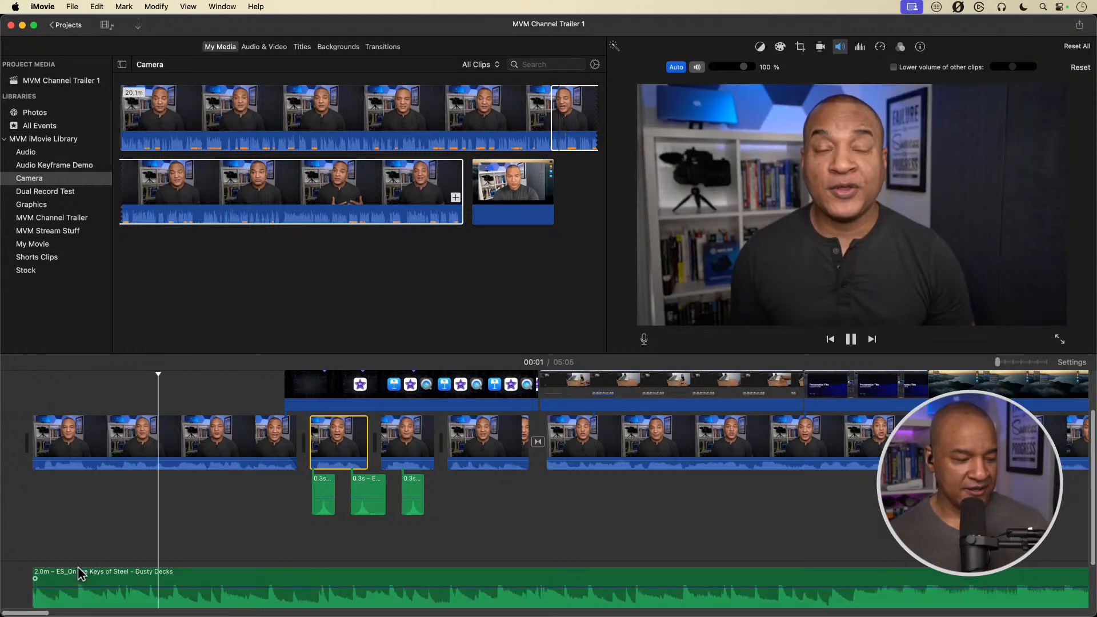
key(space)
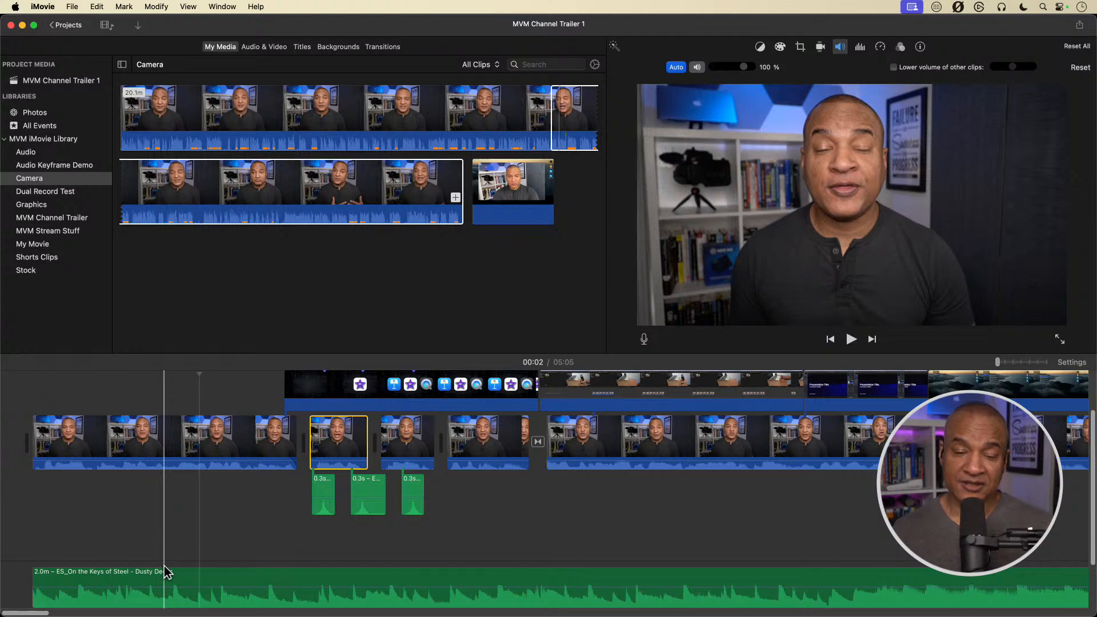
Try lowering the volume of other clips under the opening talking-head clip at different strengths, and turn the option off again.
click(137, 438)
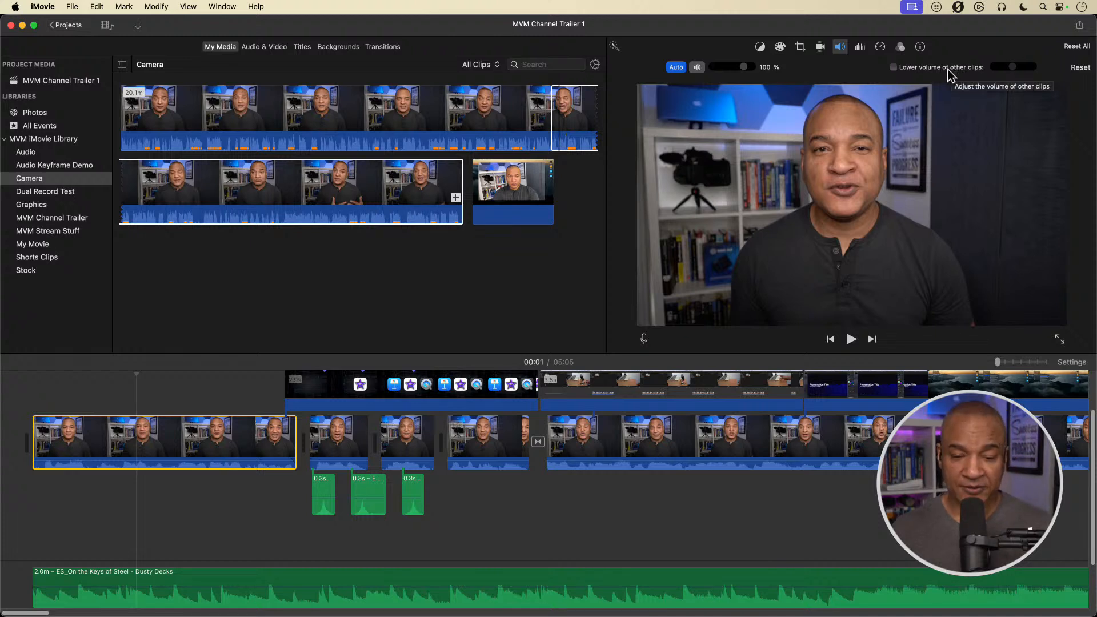
click(894, 67)
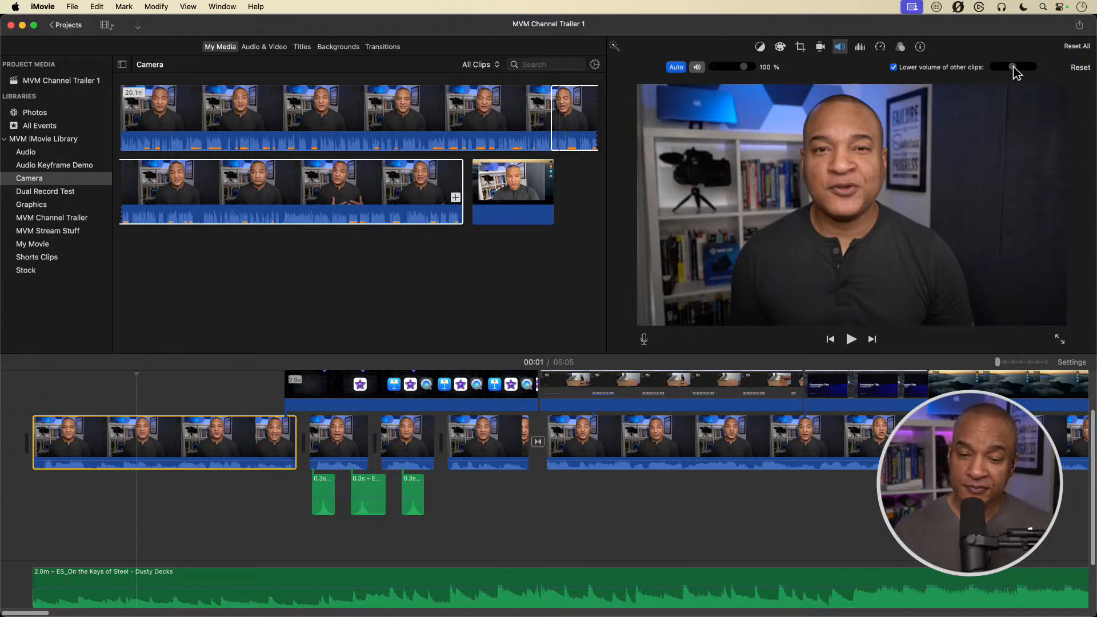
drag(1010, 68, 994, 69)
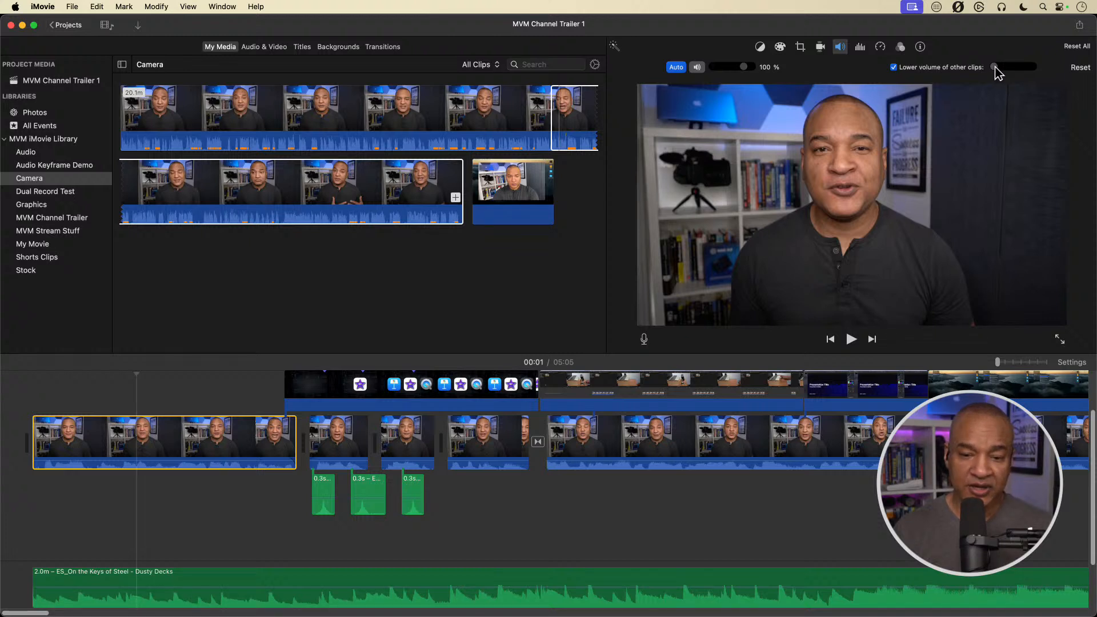
drag(998, 66, 1029, 68)
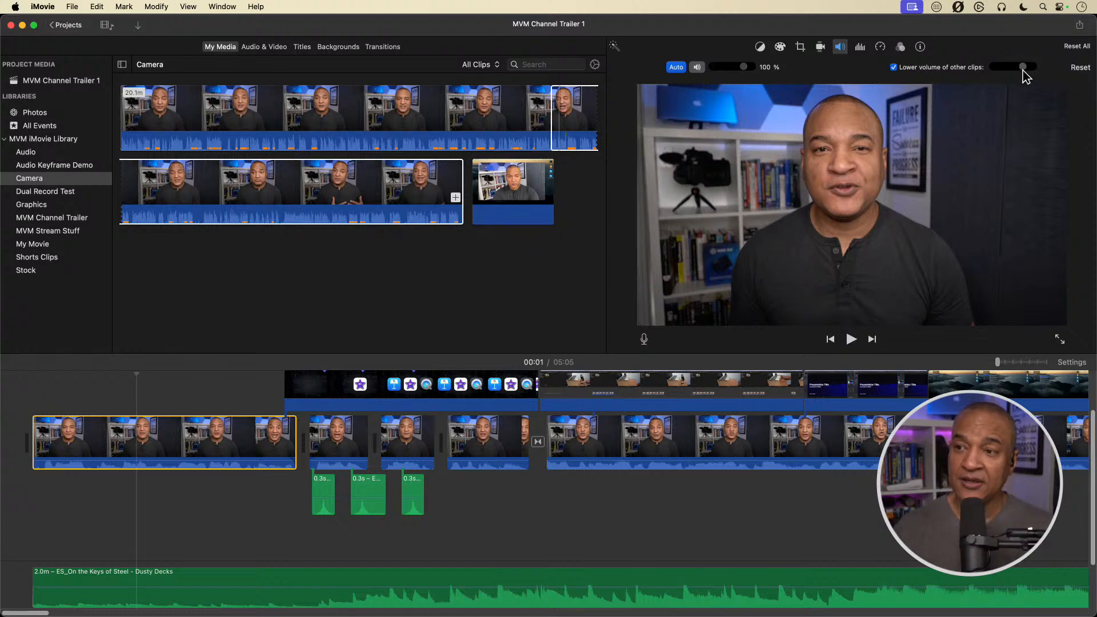
drag(1028, 67, 1014, 75)
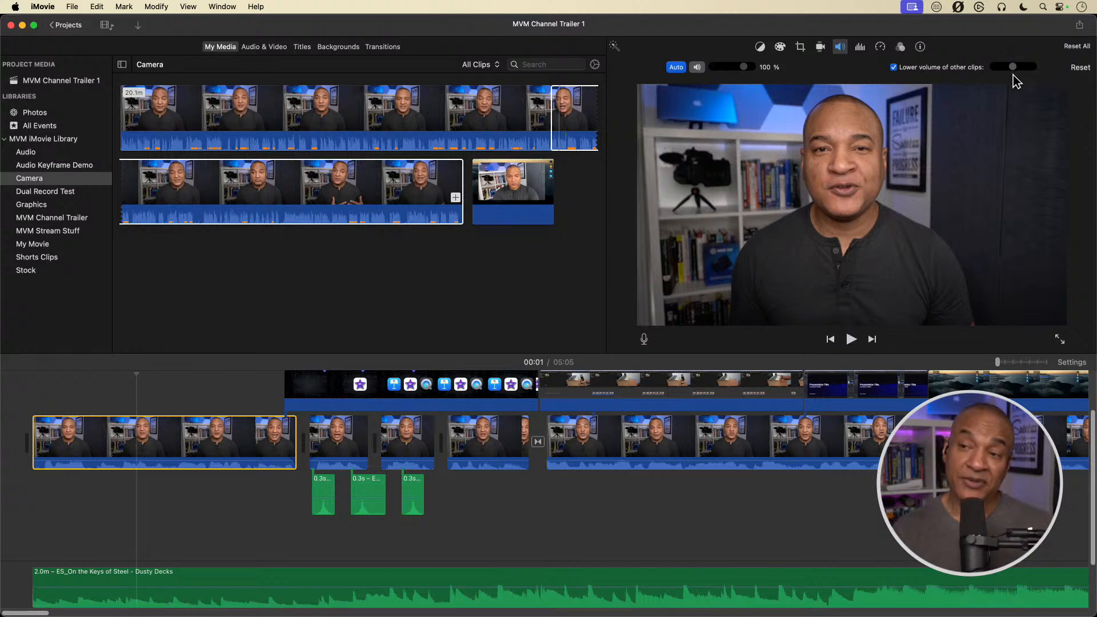
click(894, 68)
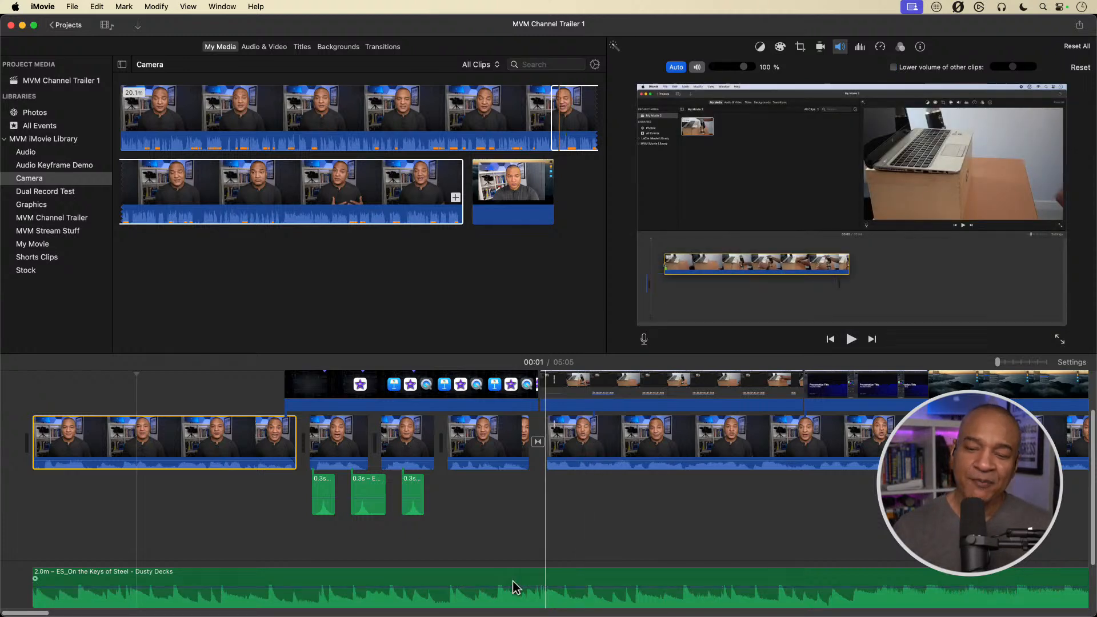
Set the Dusty Decks background music to 4% volume and select the music track.
drag(454, 588, 457, 597)
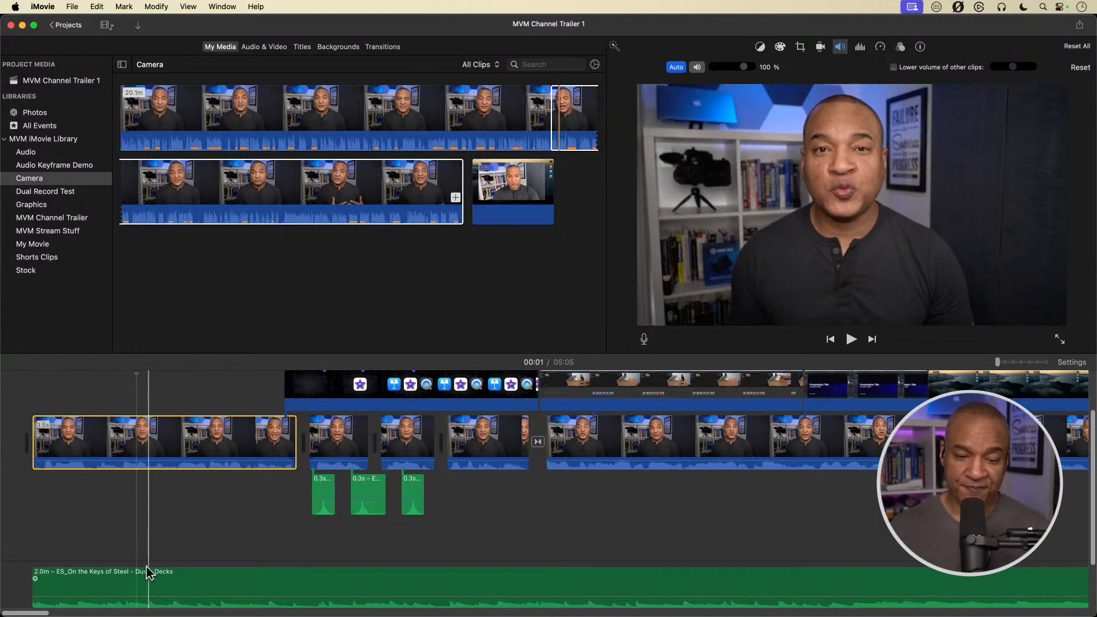
click(135, 596)
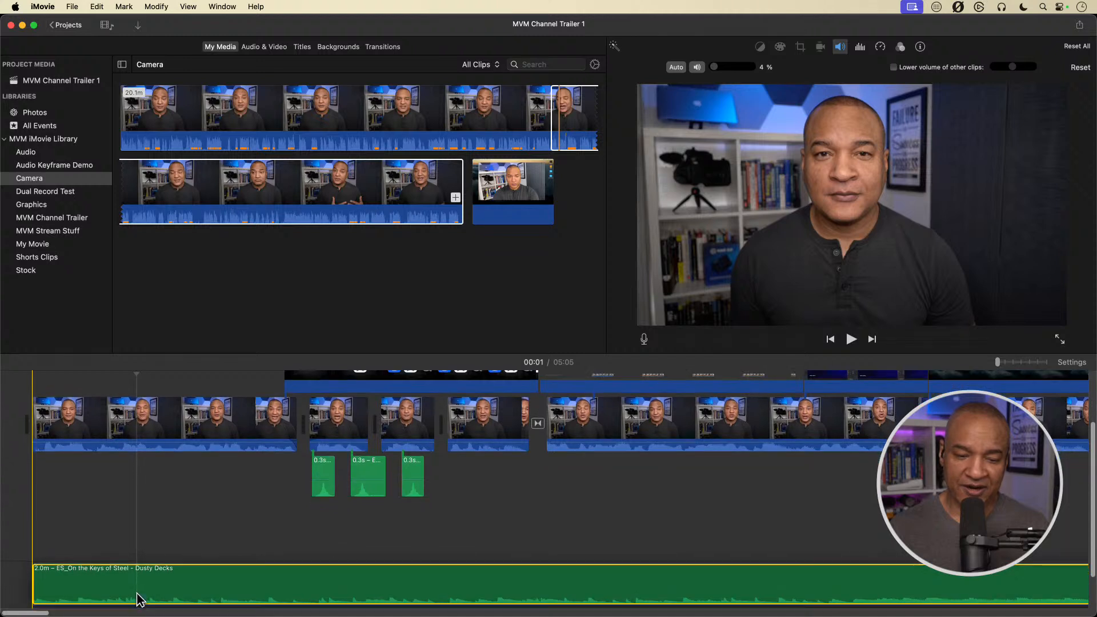
Try dipping the background music, raised to 45%, with two volume keyframes near the end of the opening clip.
drag(175, 597, 176, 589)
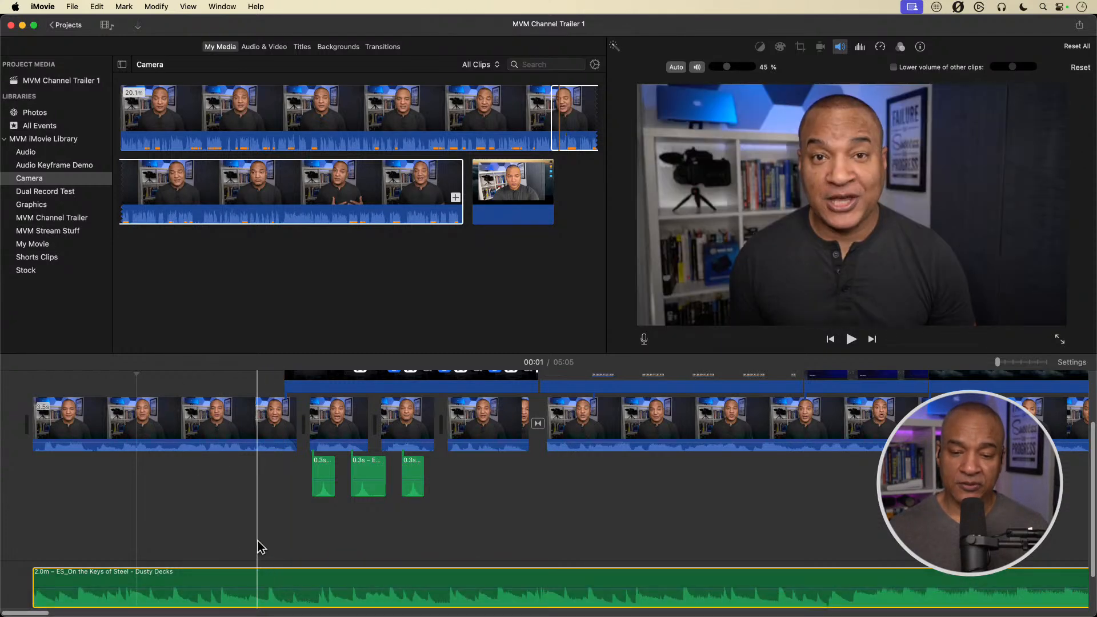
alt+click(283, 587)
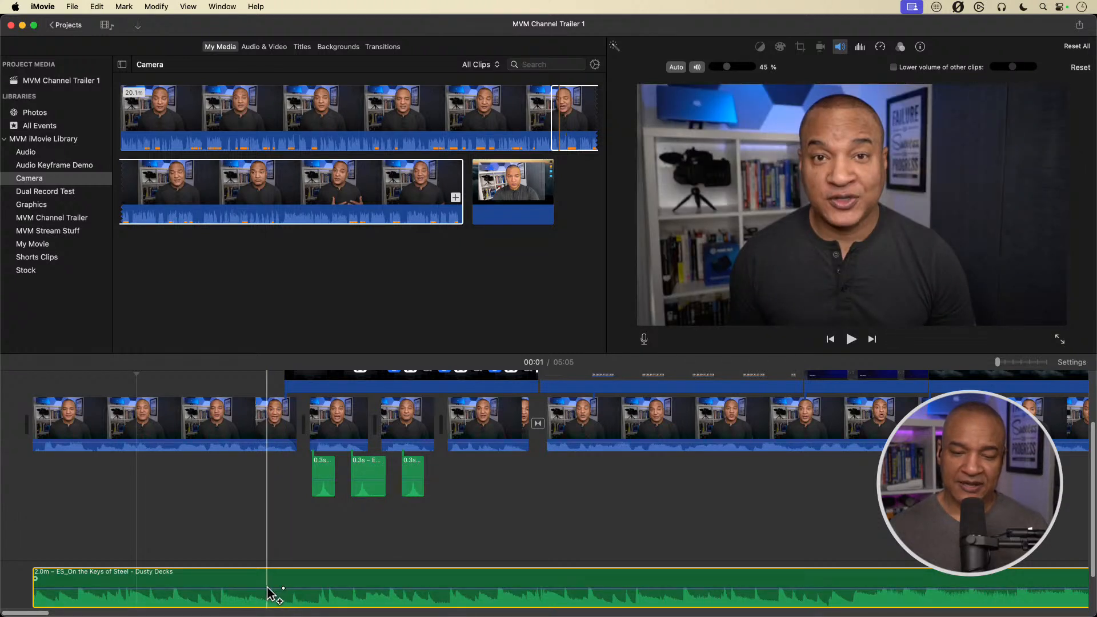
alt+click(267, 588)
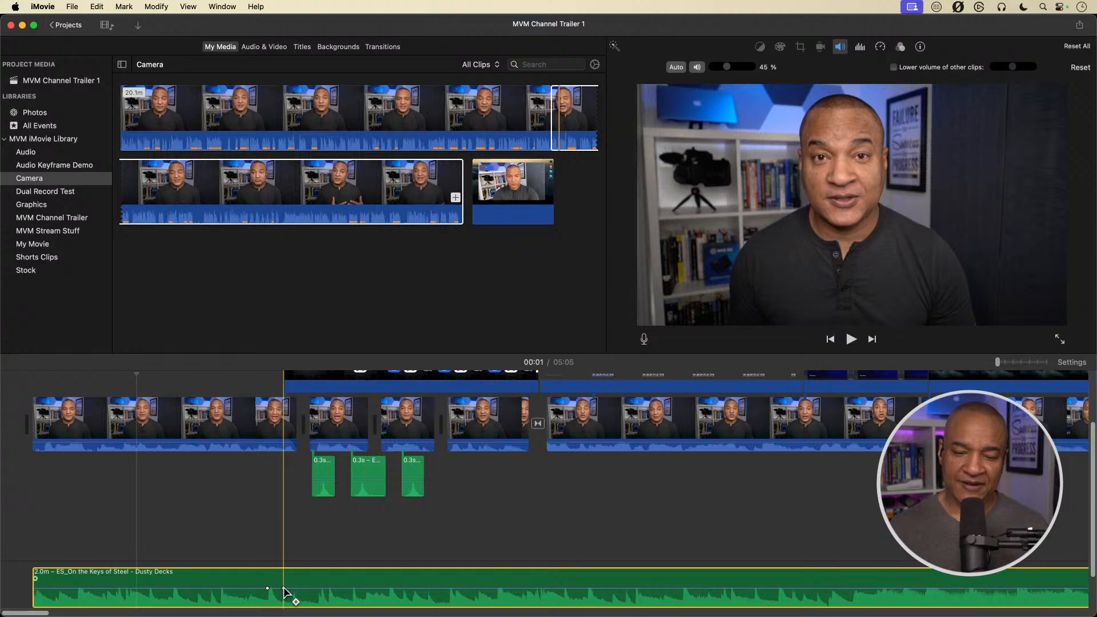
drag(296, 588, 294, 596)
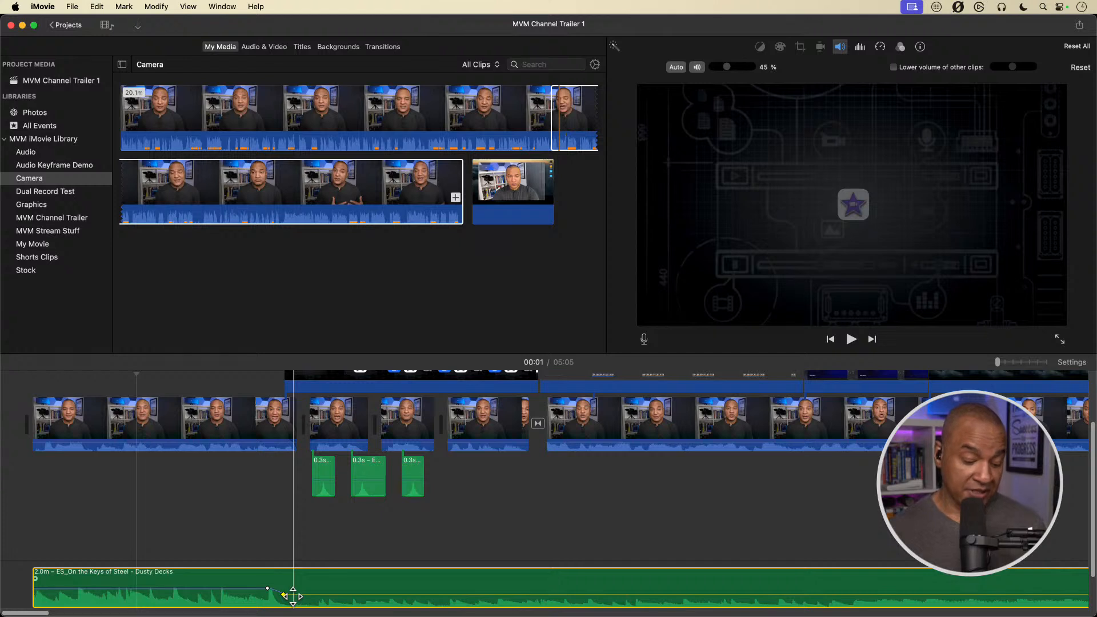
key(super+z)
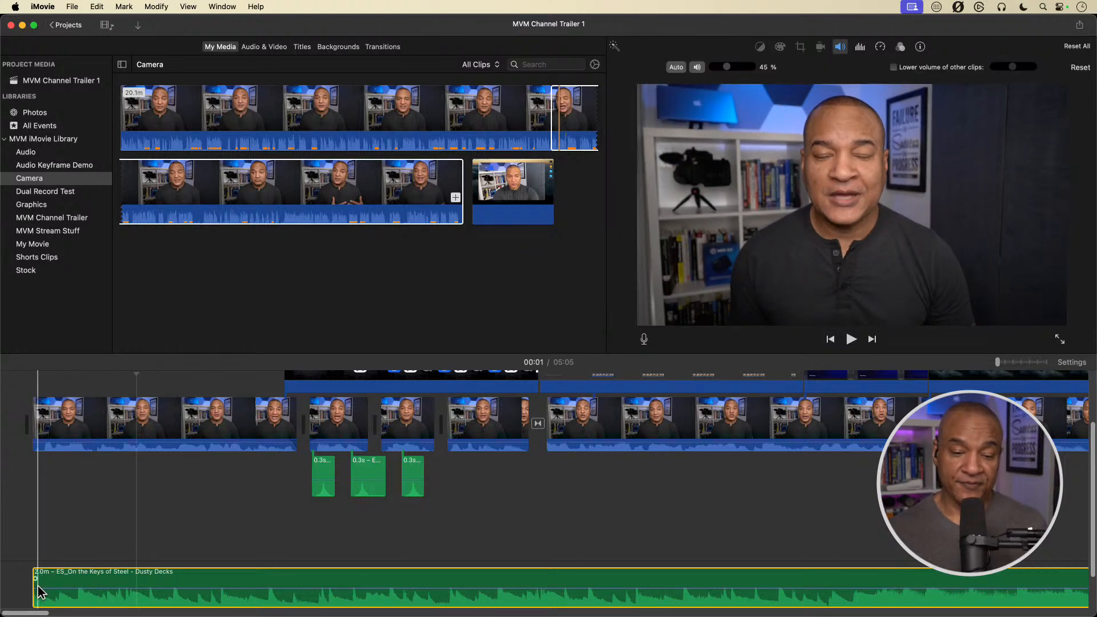
Lower the background music only across a range spanning the opening talking-head clip, and play back the result.
key(r)
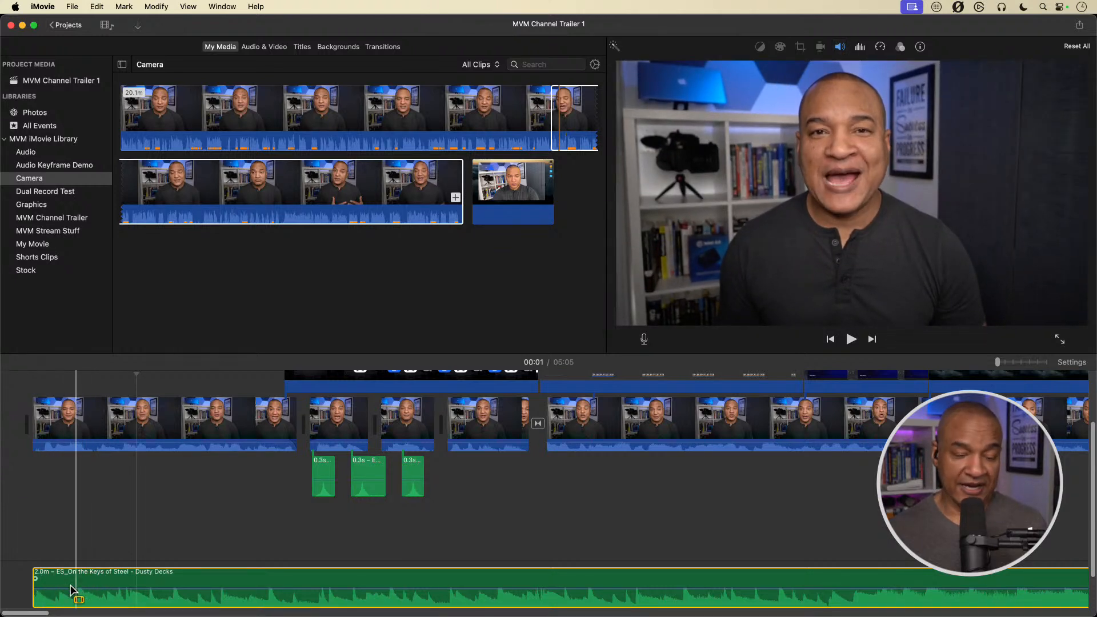
drag(34, 588, 296, 588)
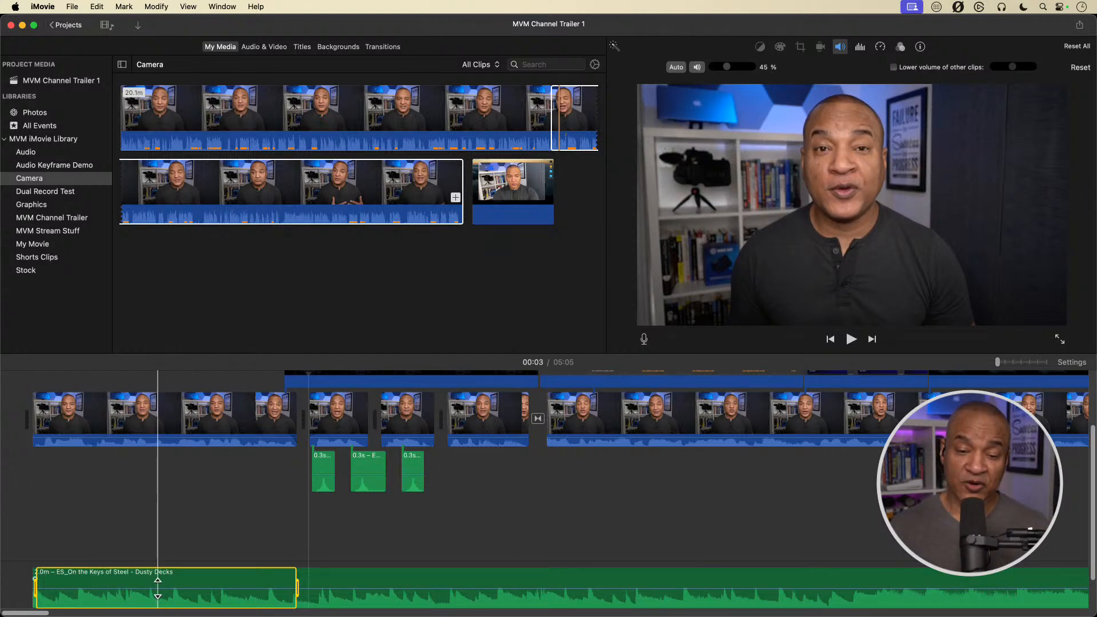
drag(158, 580, 158, 598)
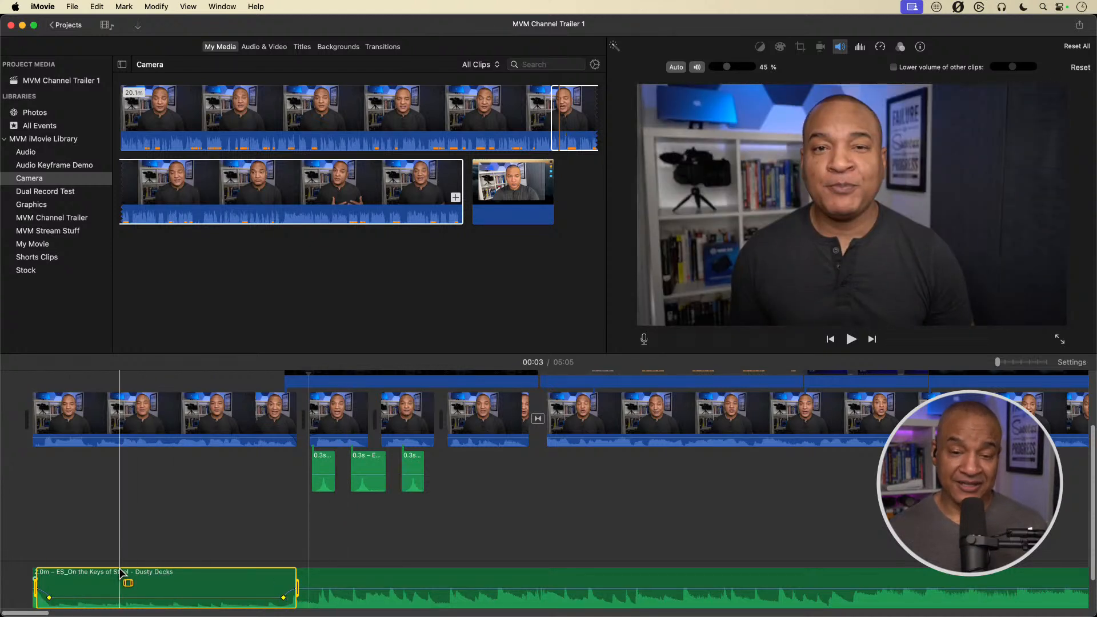
key(space)
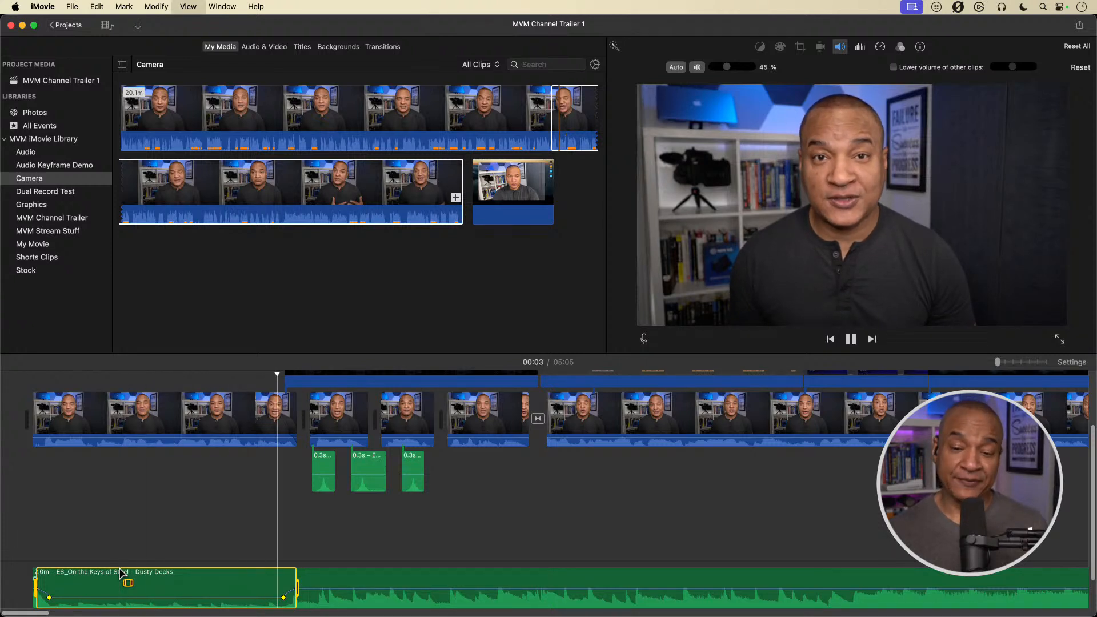
key(space)
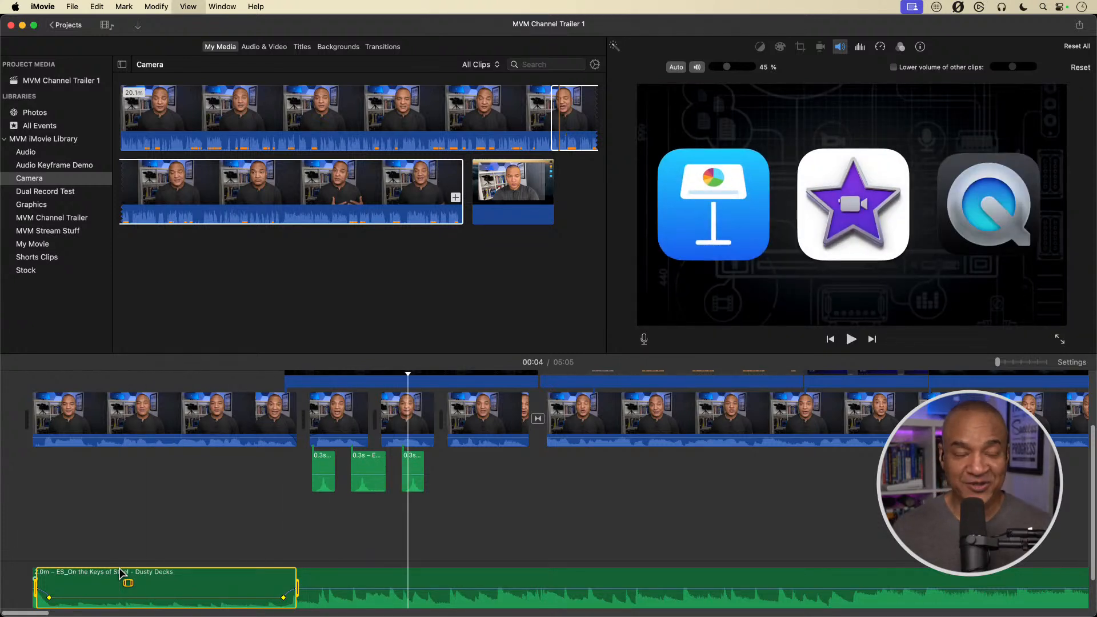
key(Up)
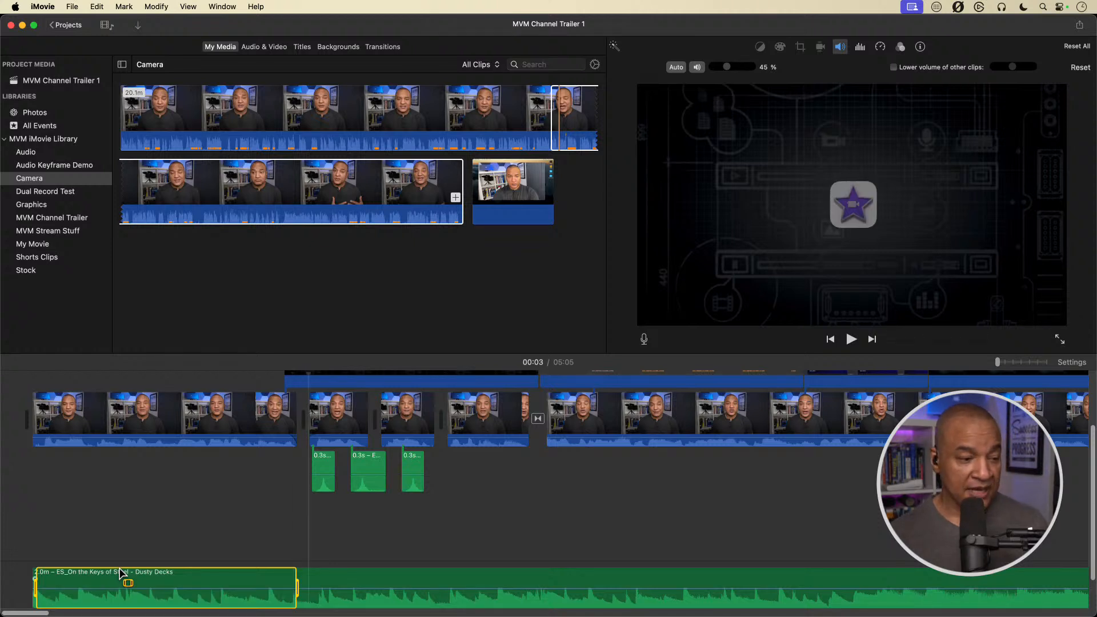
Undo the background music's volume changes and clear the range selection on the music track.
key(super+z)
key(super+z)
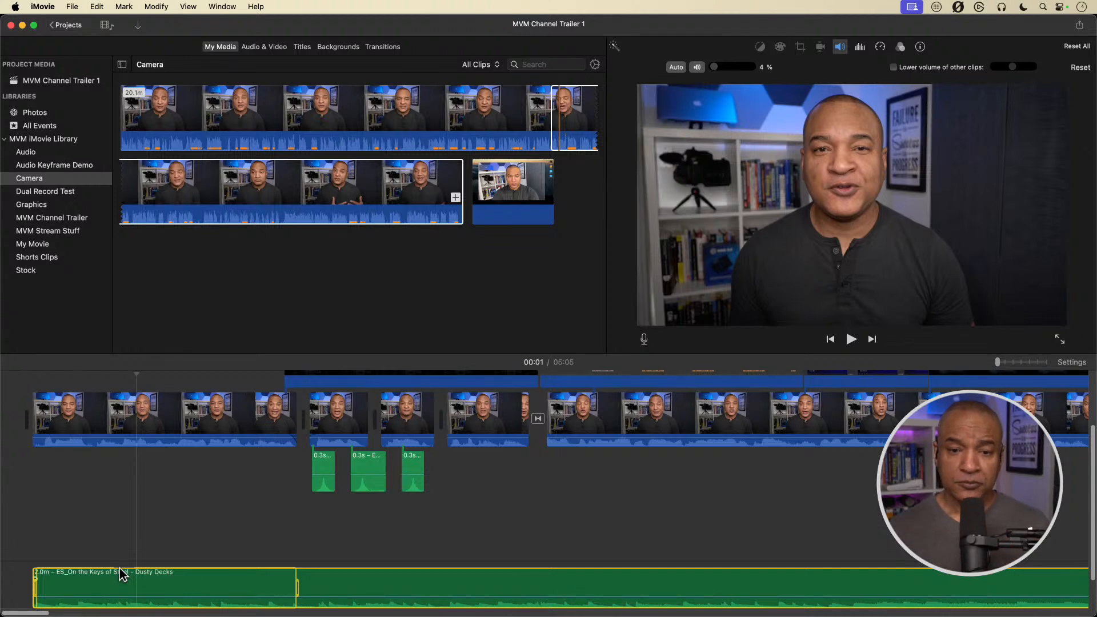
click(121, 574)
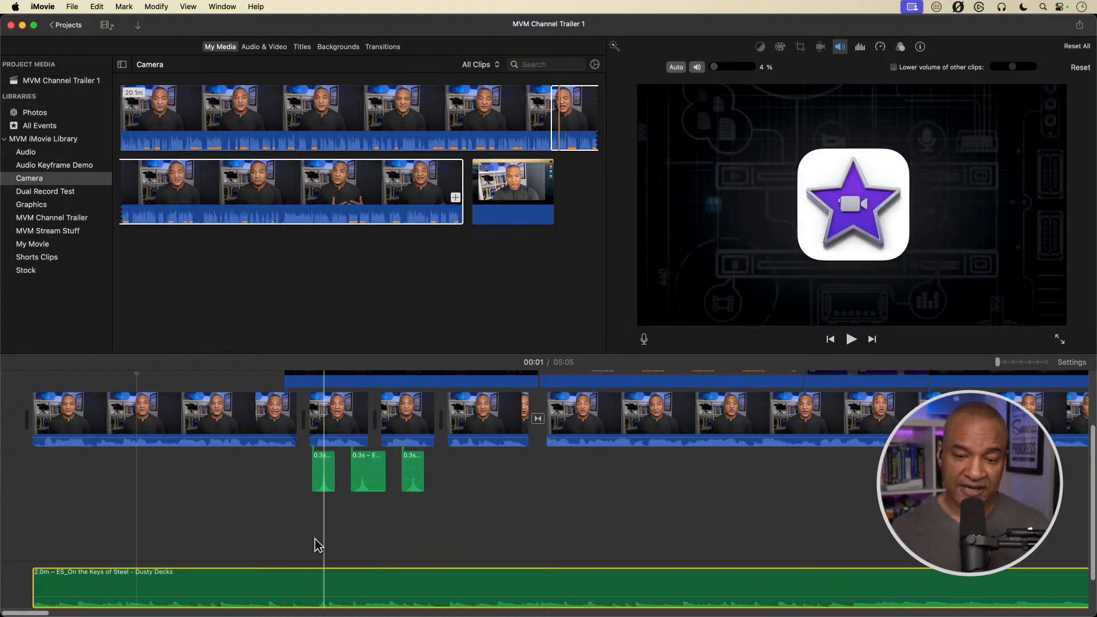
scroll(319, 521, right, 3)
scroll(319, 521, right, 1)
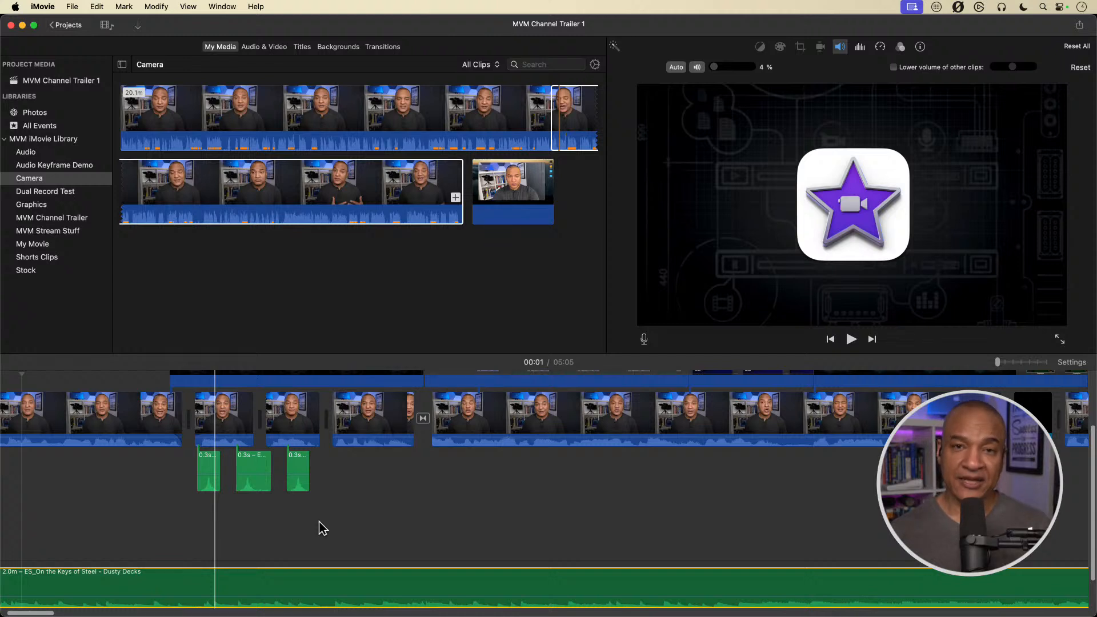
scroll(323, 529, left, 5)
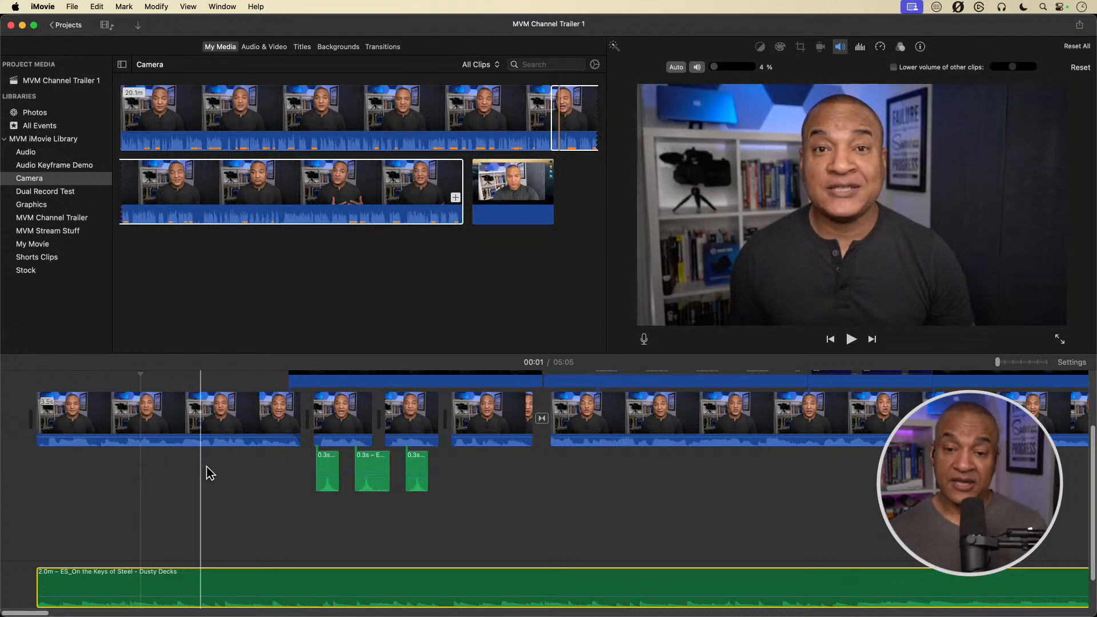
mouse_move(151, 430)
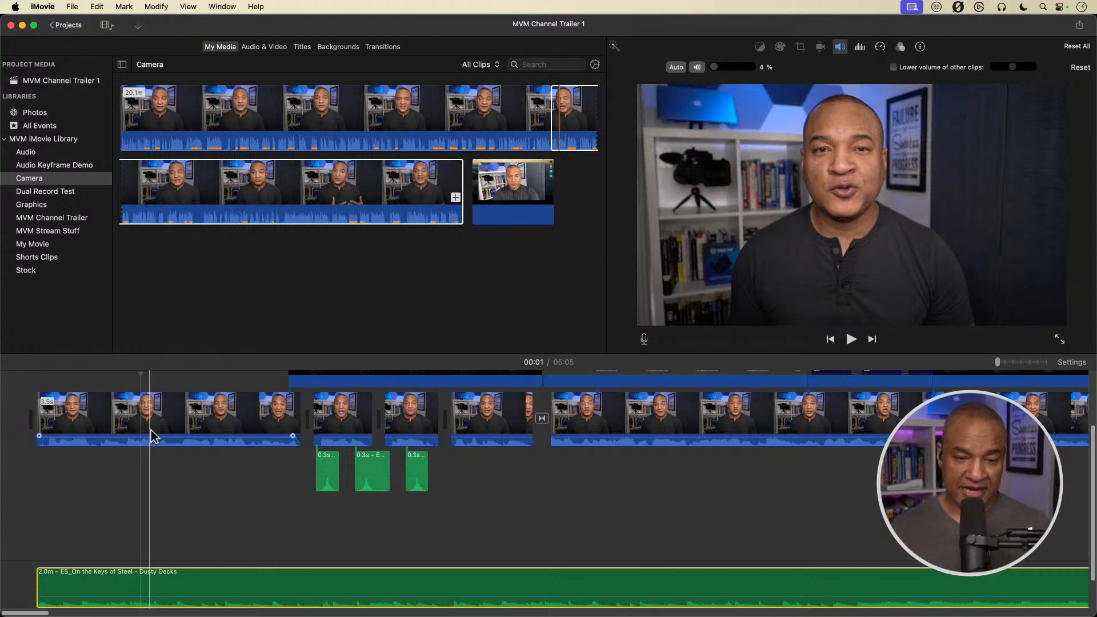
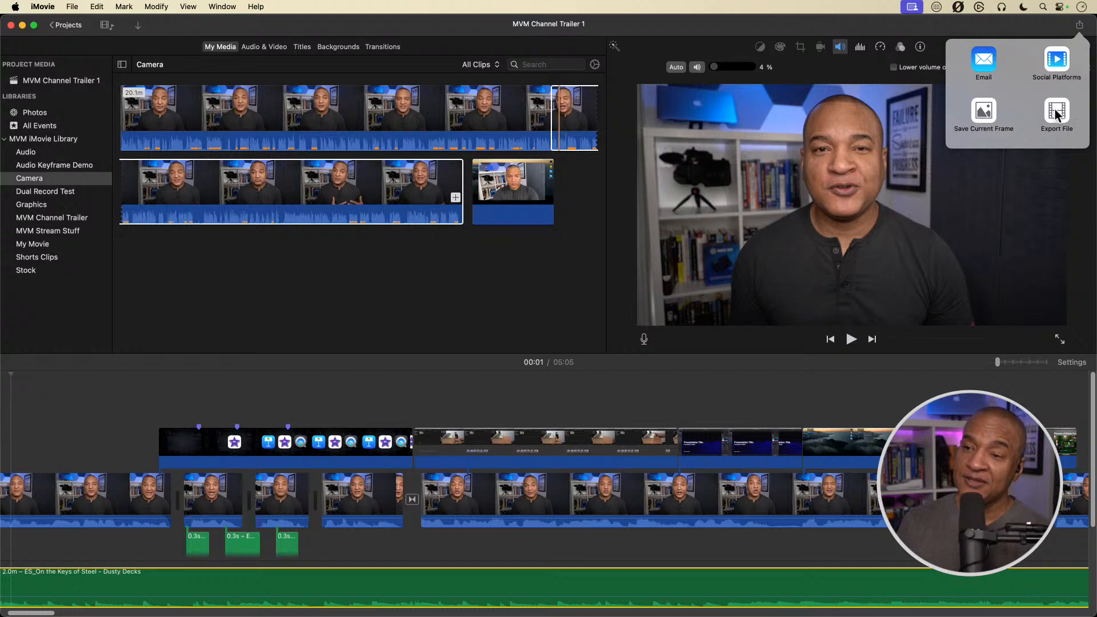
Open the file export settings for the project, try the 720p resolution and check the other resolution choices.
click(1056, 114)
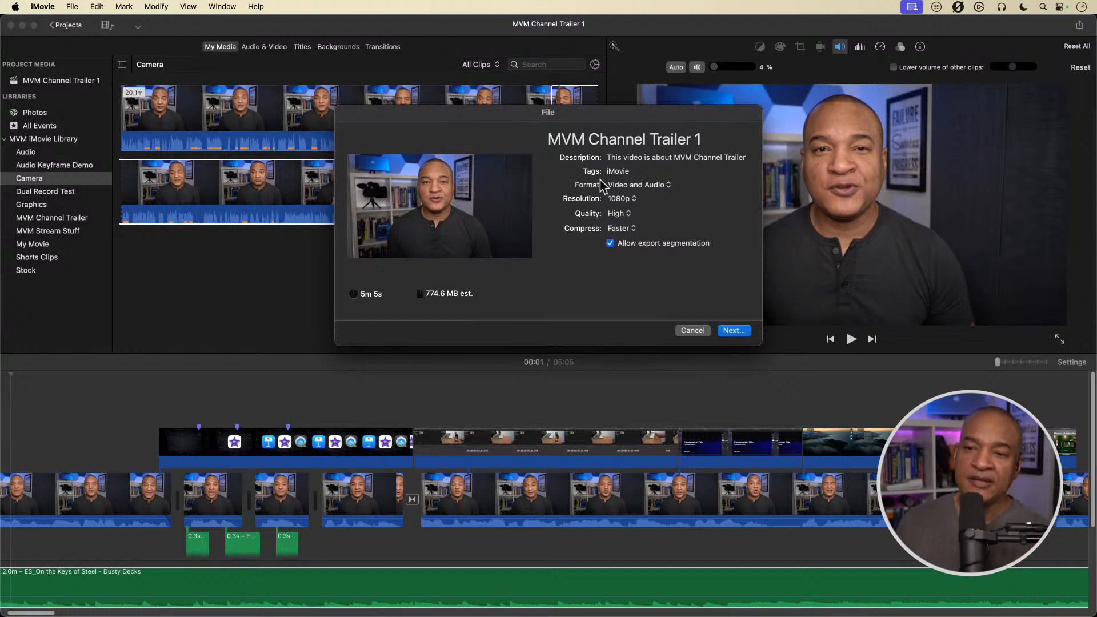
click(634, 198)
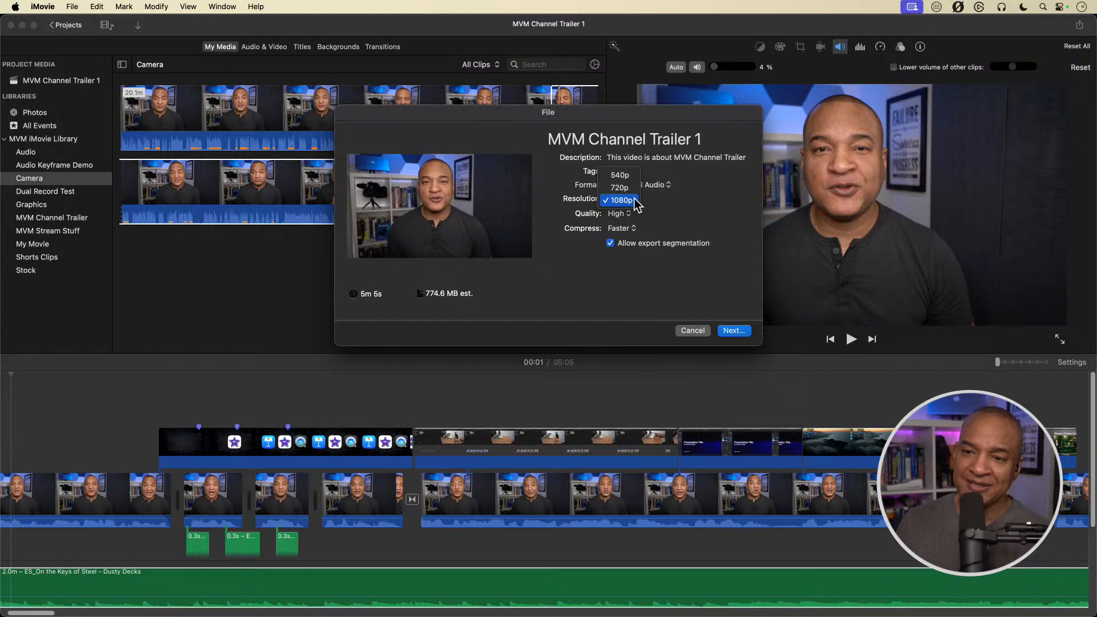
click(620, 187)
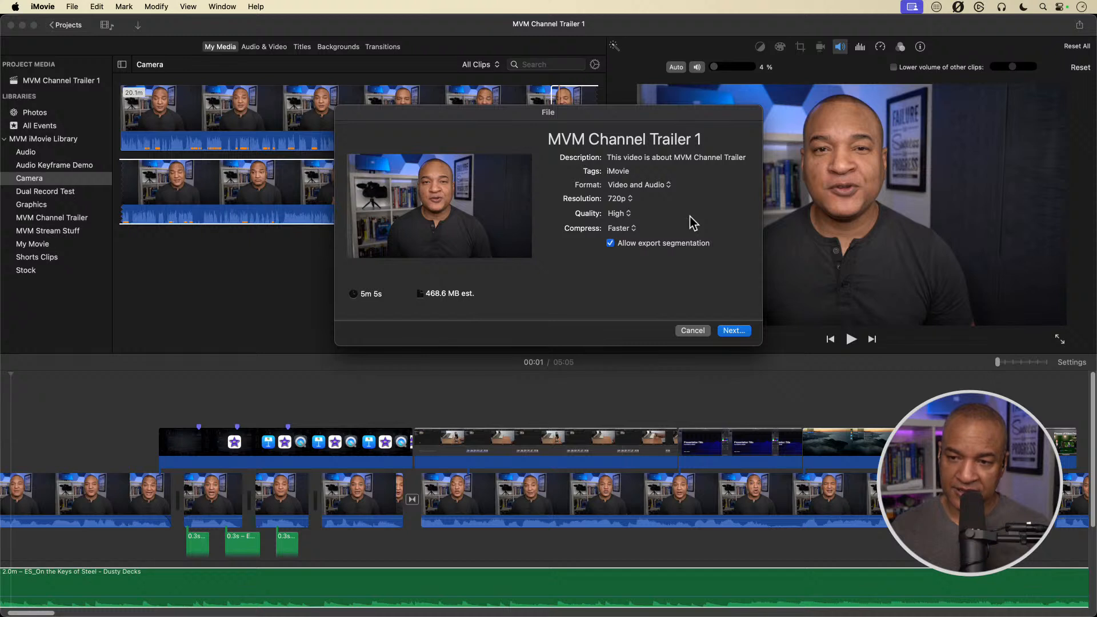
click(628, 200)
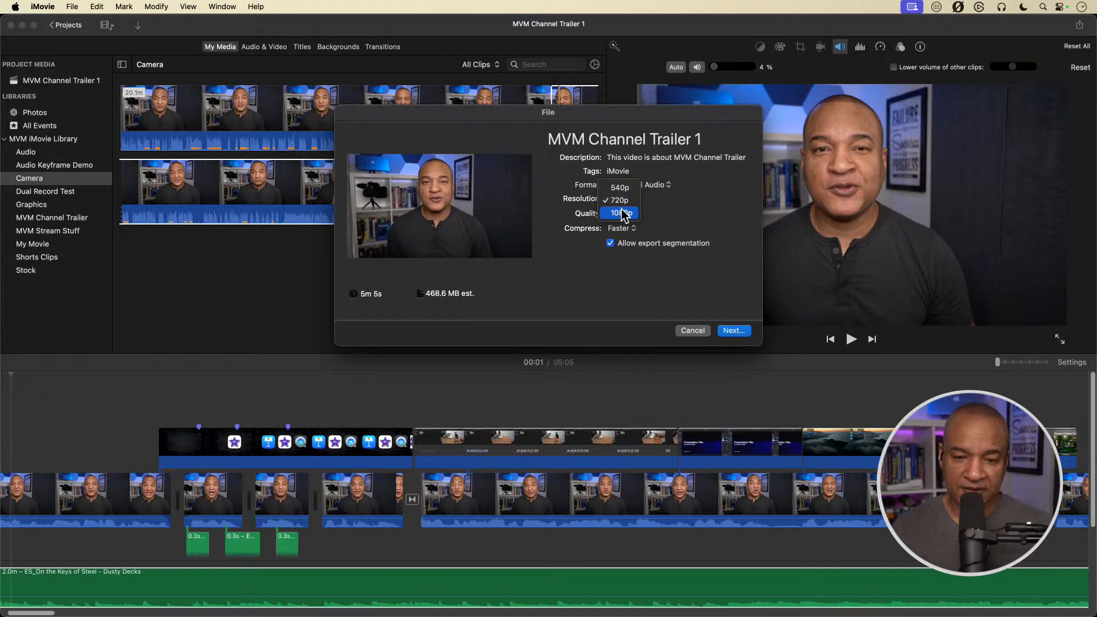
click(663, 201)
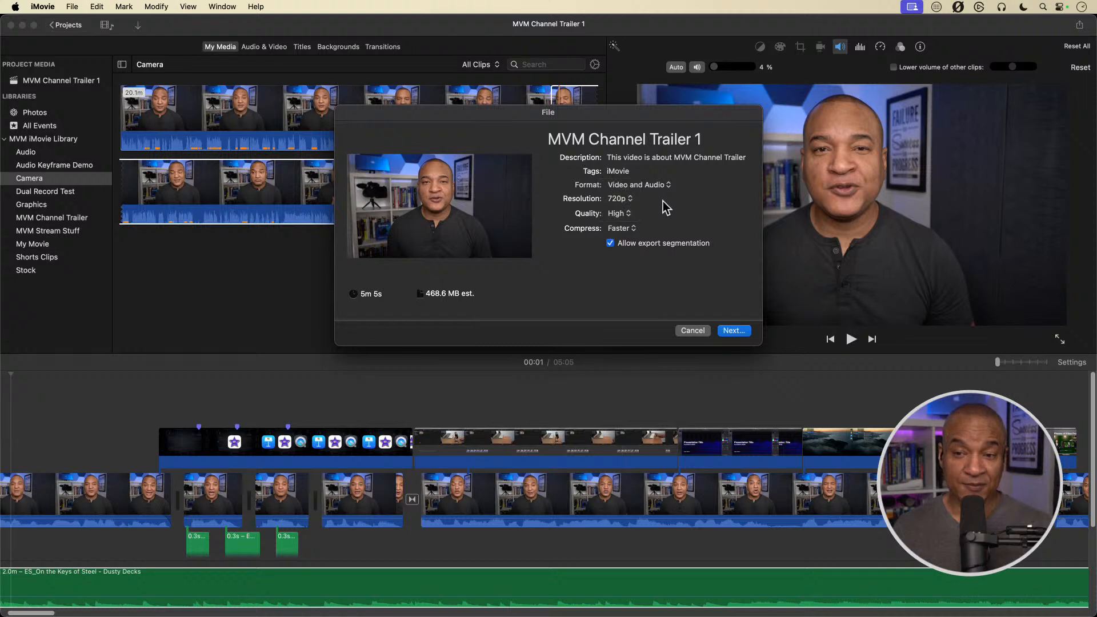
click(631, 199)
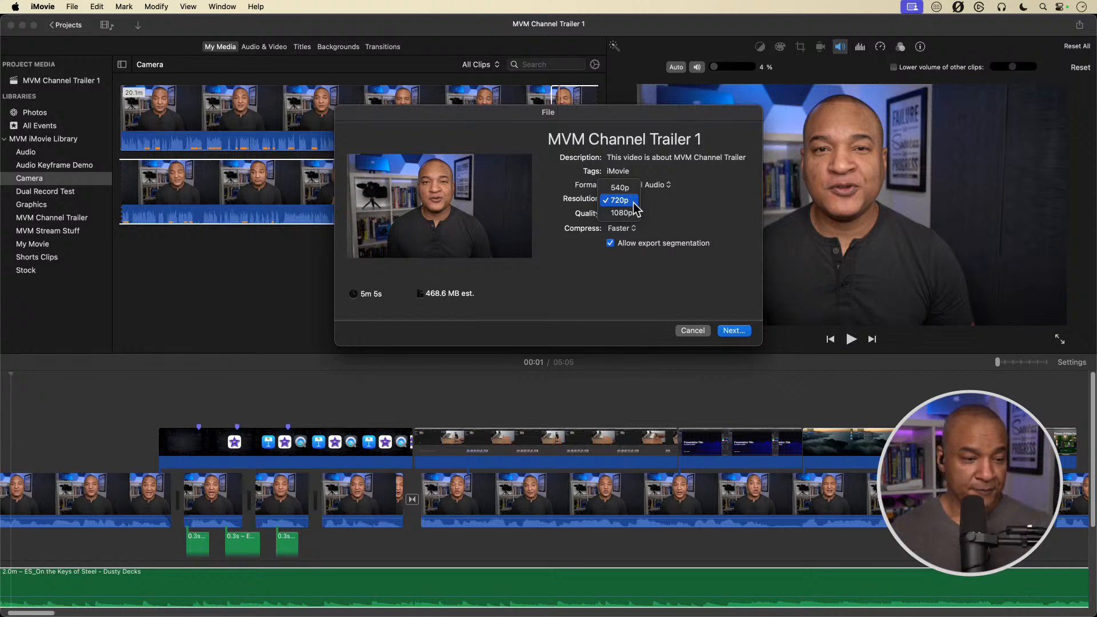
click(667, 260)
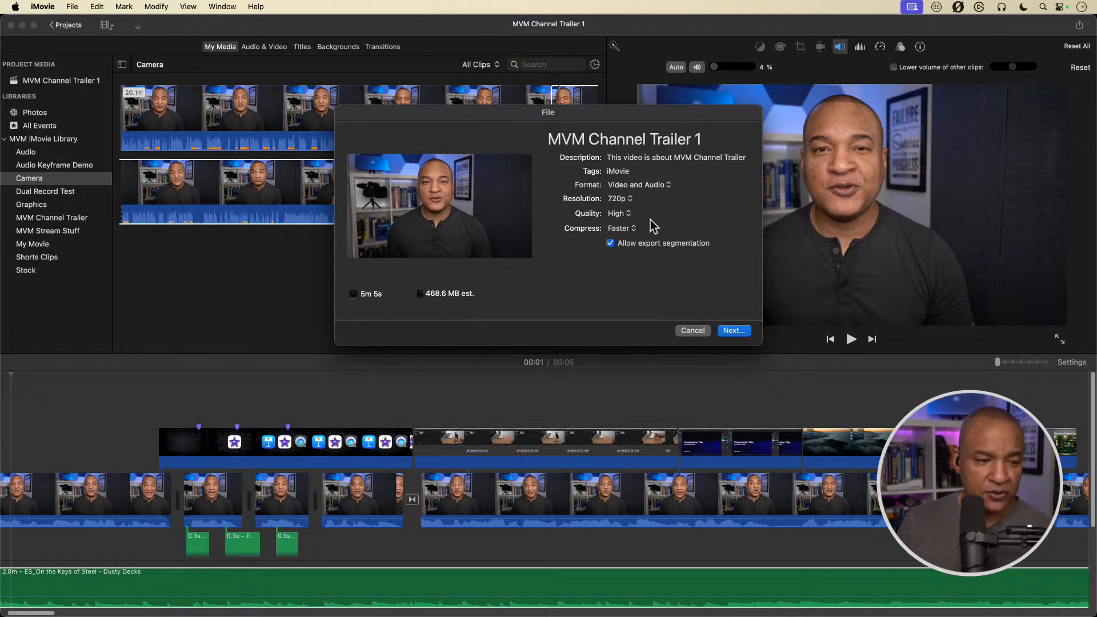
Check the export format choices, keeping Video and Audio, and set the export resolution to 1080p.
click(666, 185)
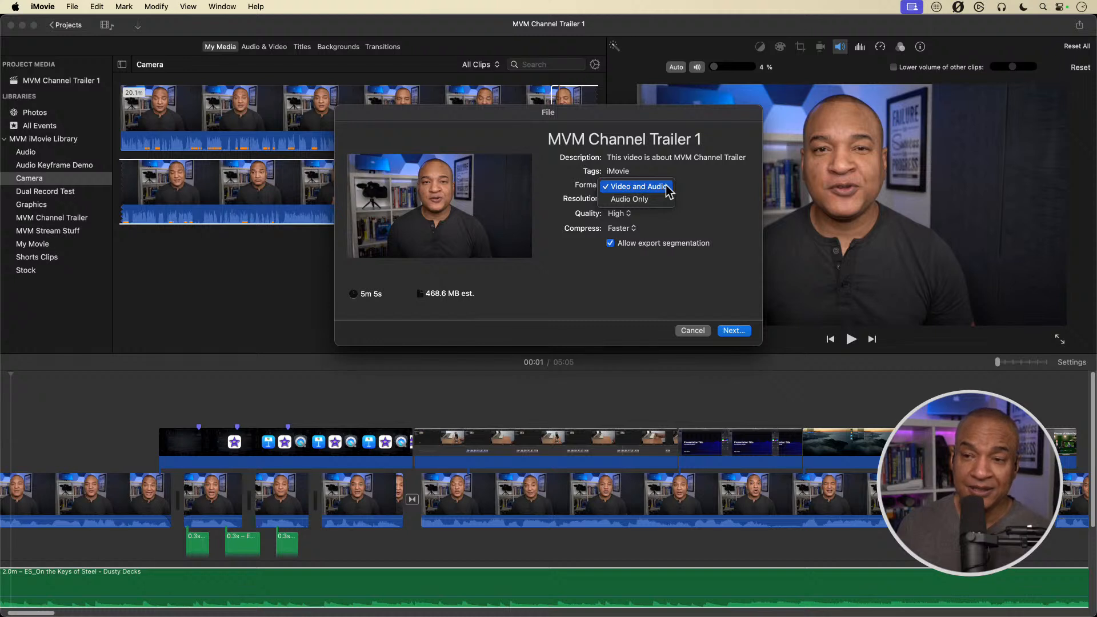
click(685, 186)
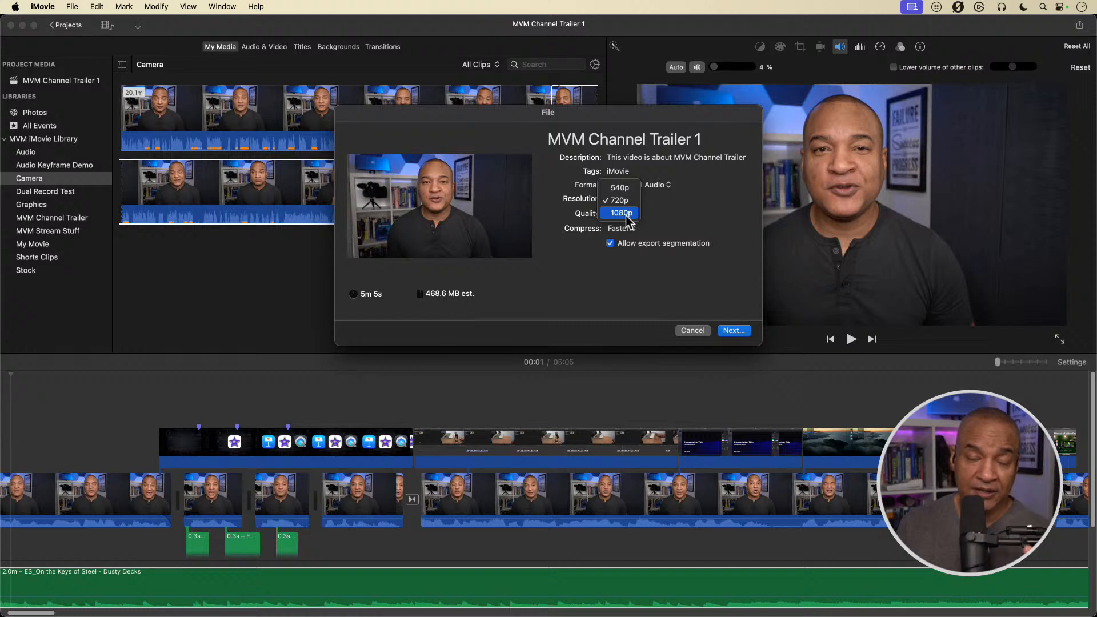
click(625, 215)
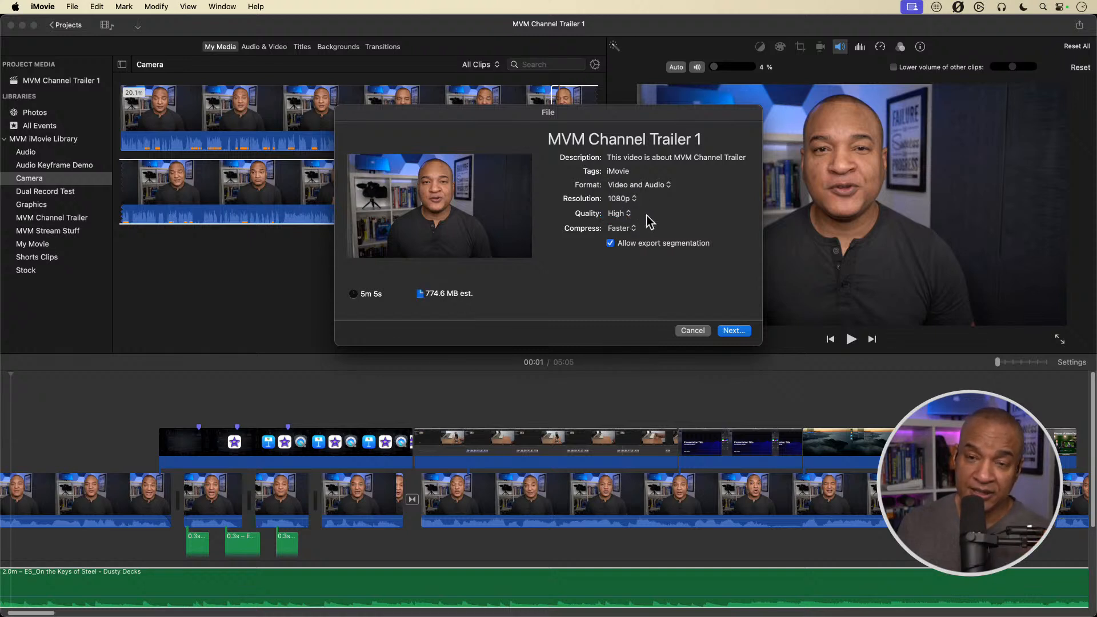
Try a custom export quality, lowering the bitrate to about 8.5 Mbps and raising it to about 17 Mbps.
click(629, 215)
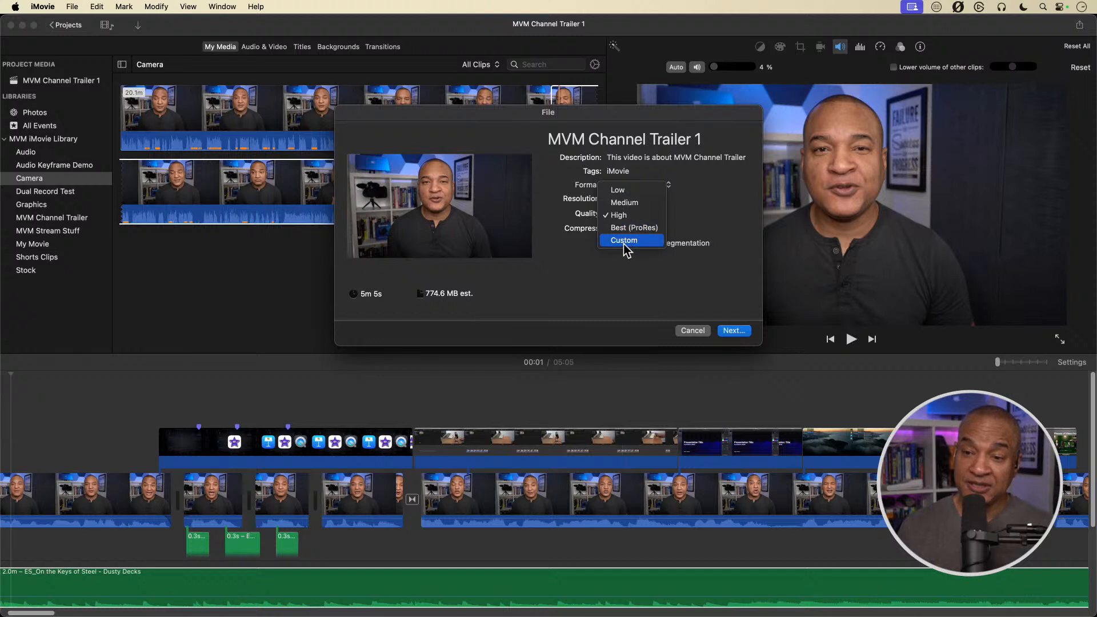
click(622, 244)
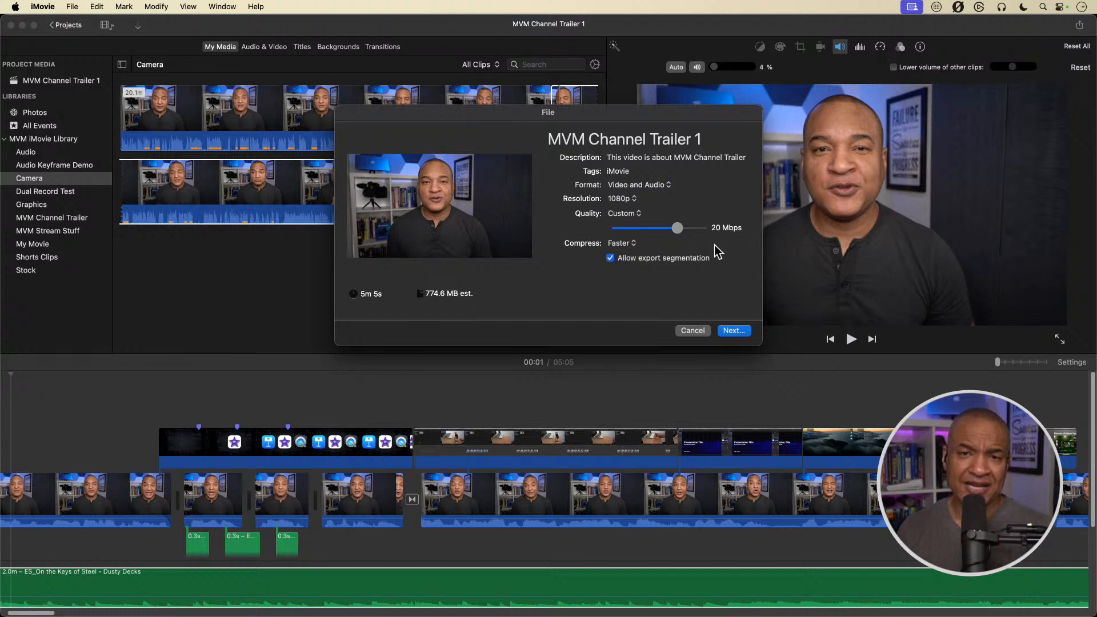
click(677, 228)
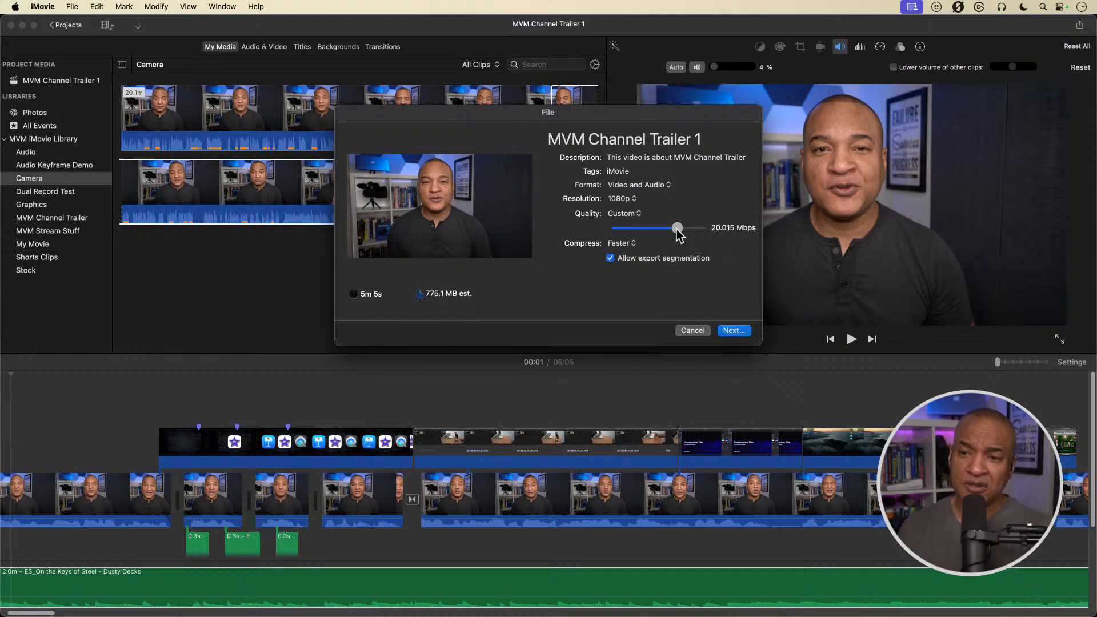
drag(676, 229, 635, 231)
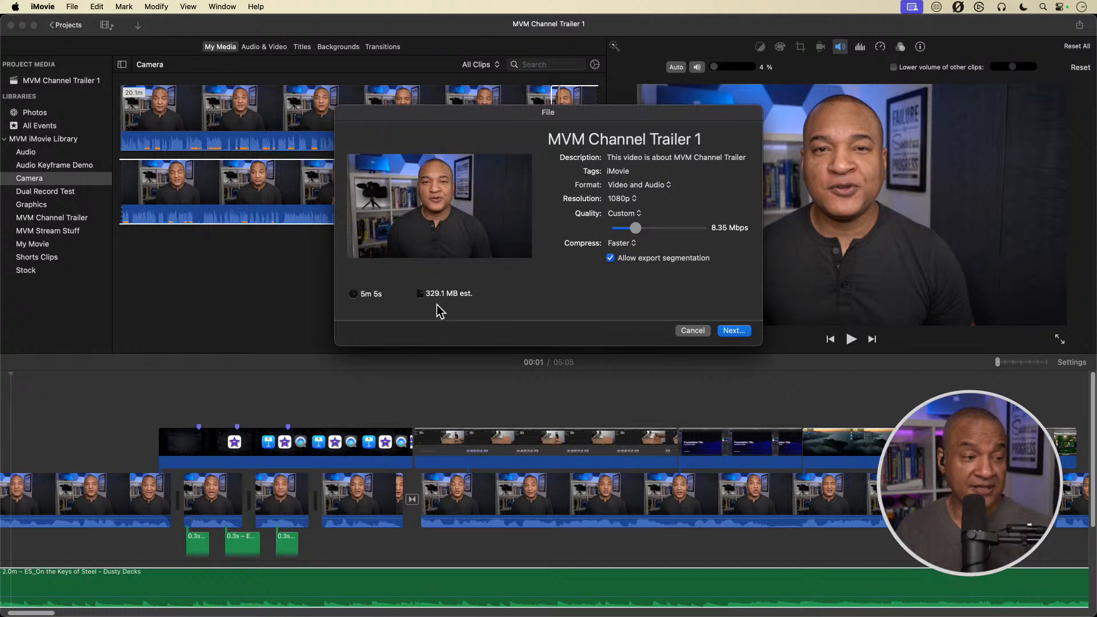
mouse_move(637, 228)
mouse_down()
mouse_move(655, 228)
mouse_move(636, 229)
mouse_up()
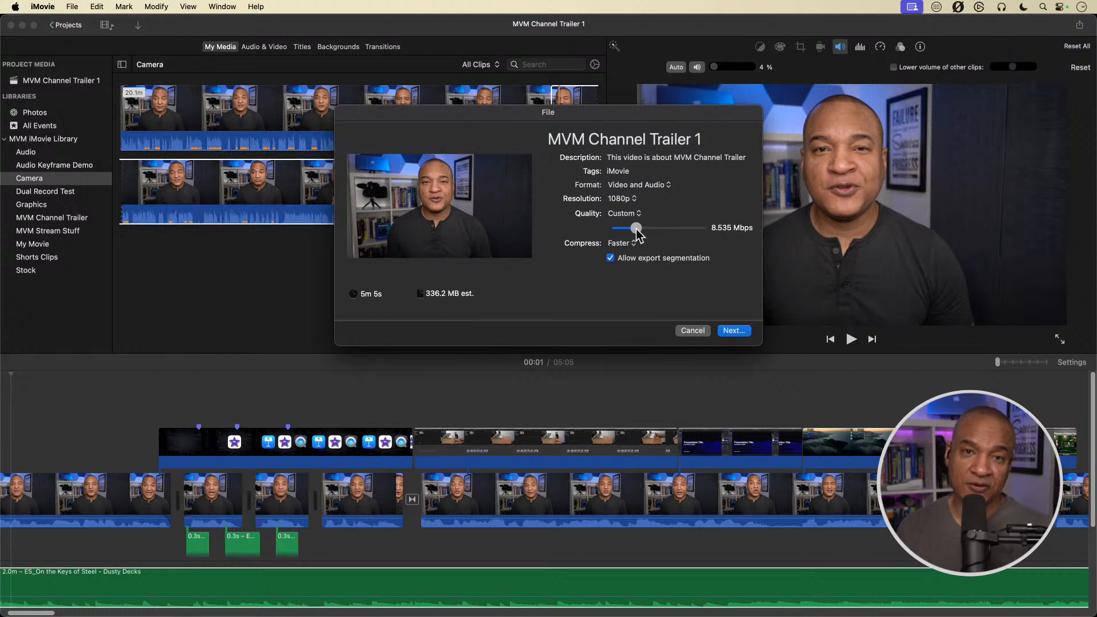
drag(637, 228, 668, 229)
Set the export quality back to High and check the compression choices, keeping Faster.
click(633, 213)
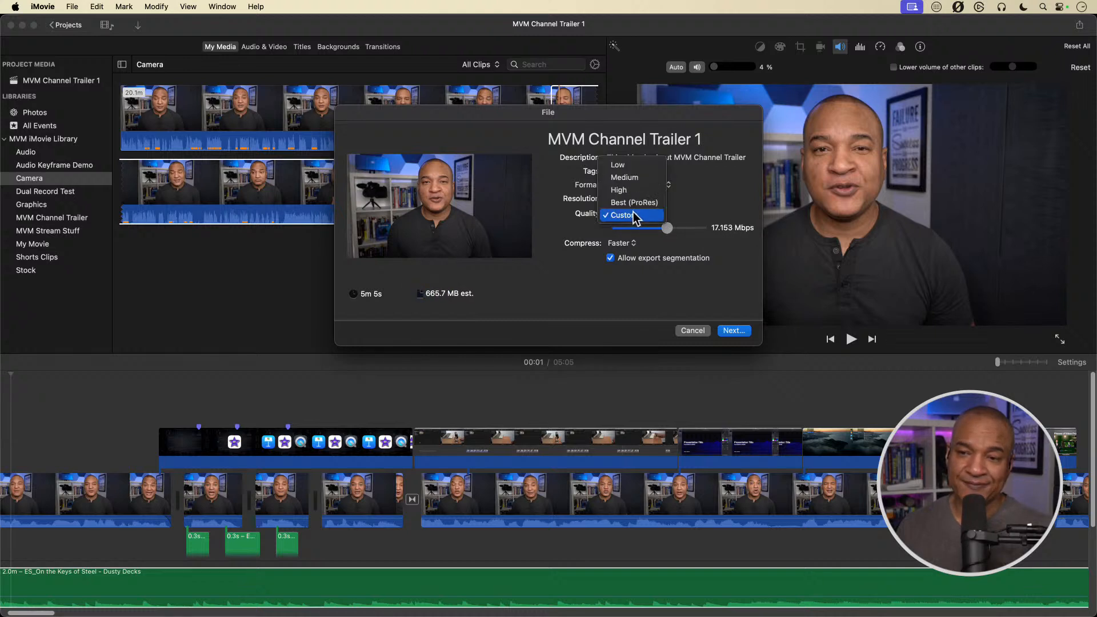
click(632, 191)
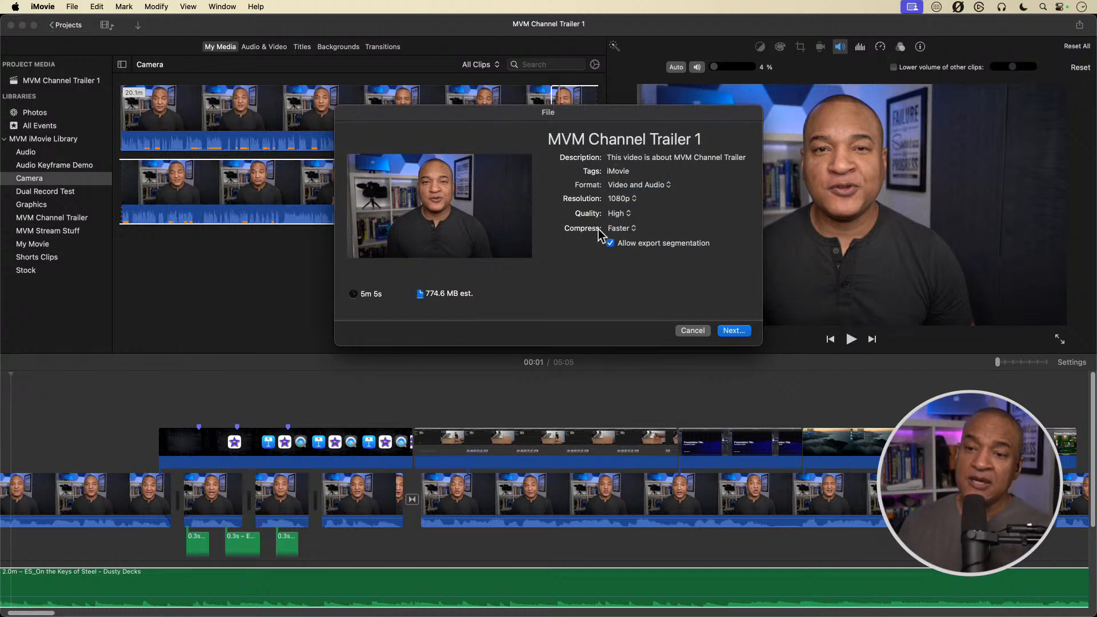
click(632, 228)
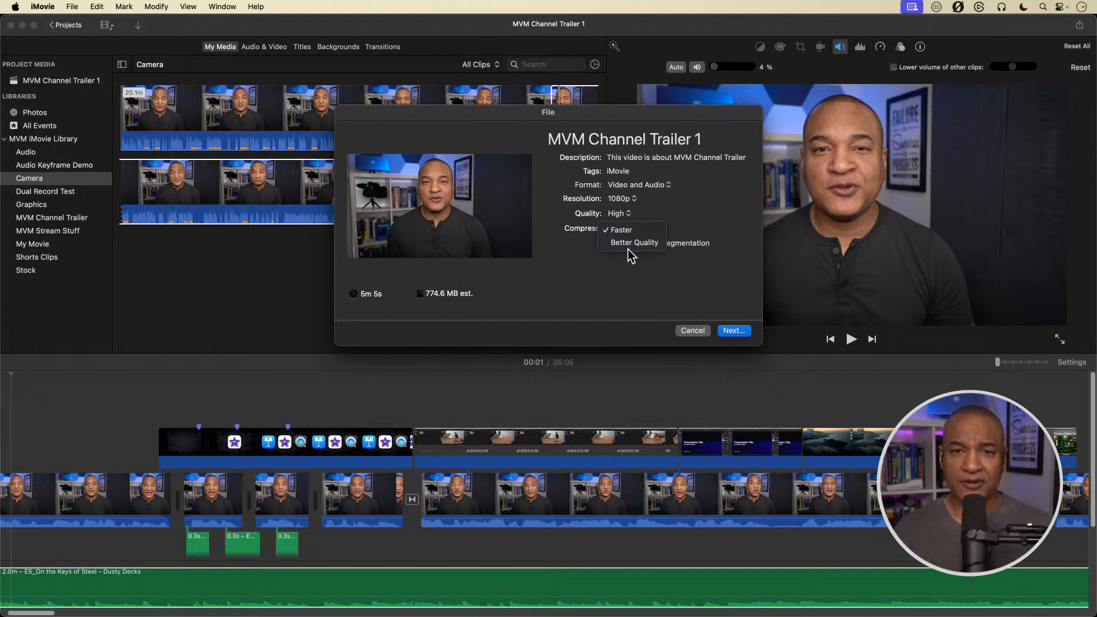
click(584, 265)
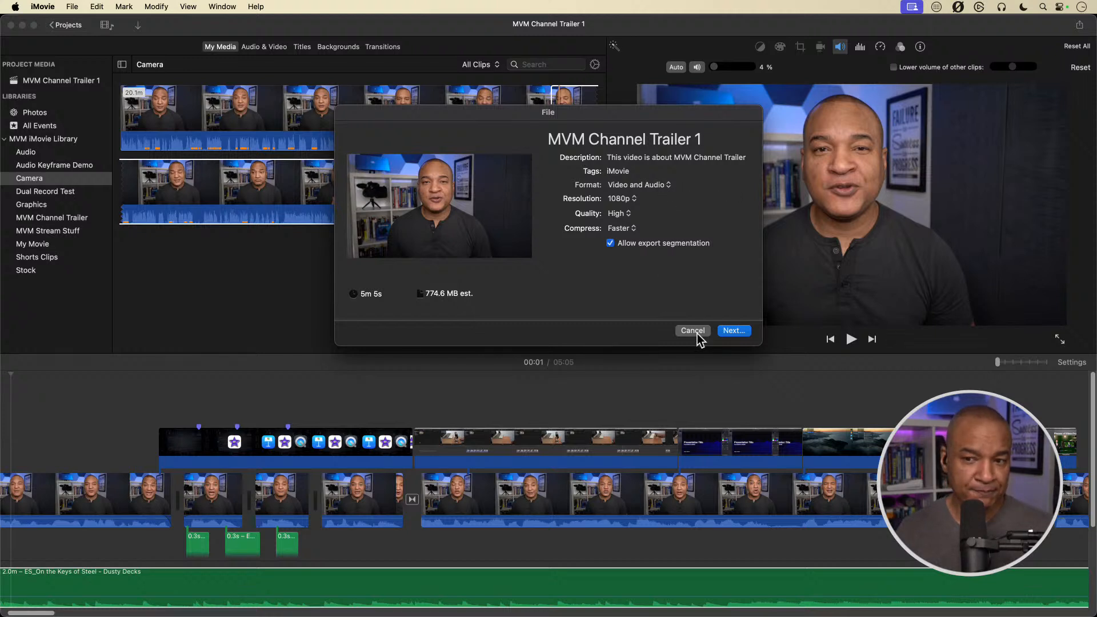
Continue to the save location for the movie file, and cancel the export without saving.
click(734, 331)
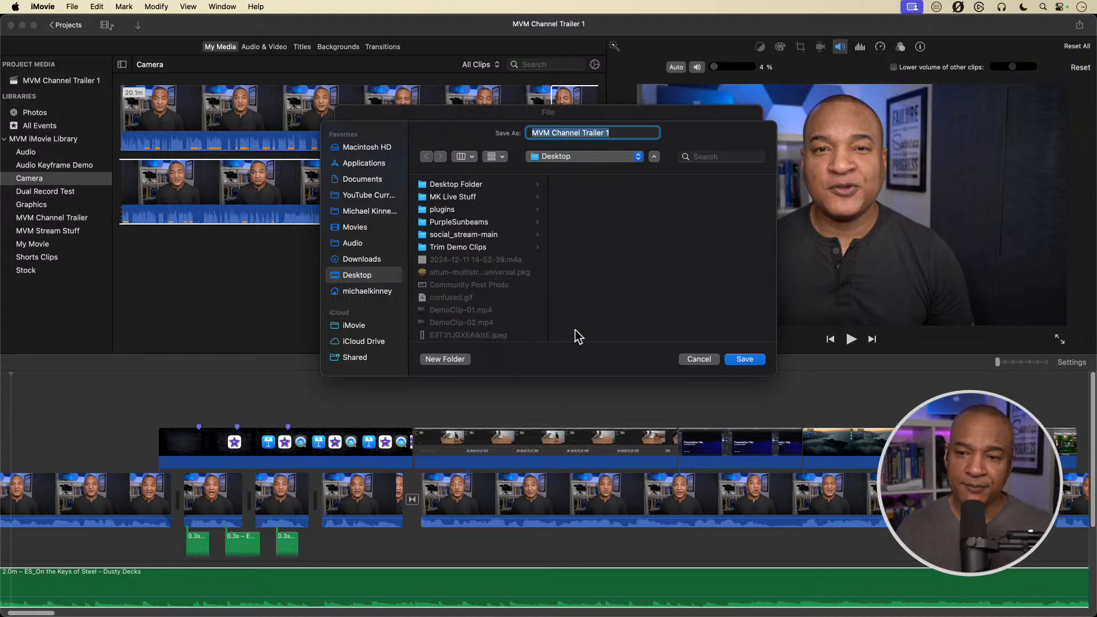
click(698, 359)
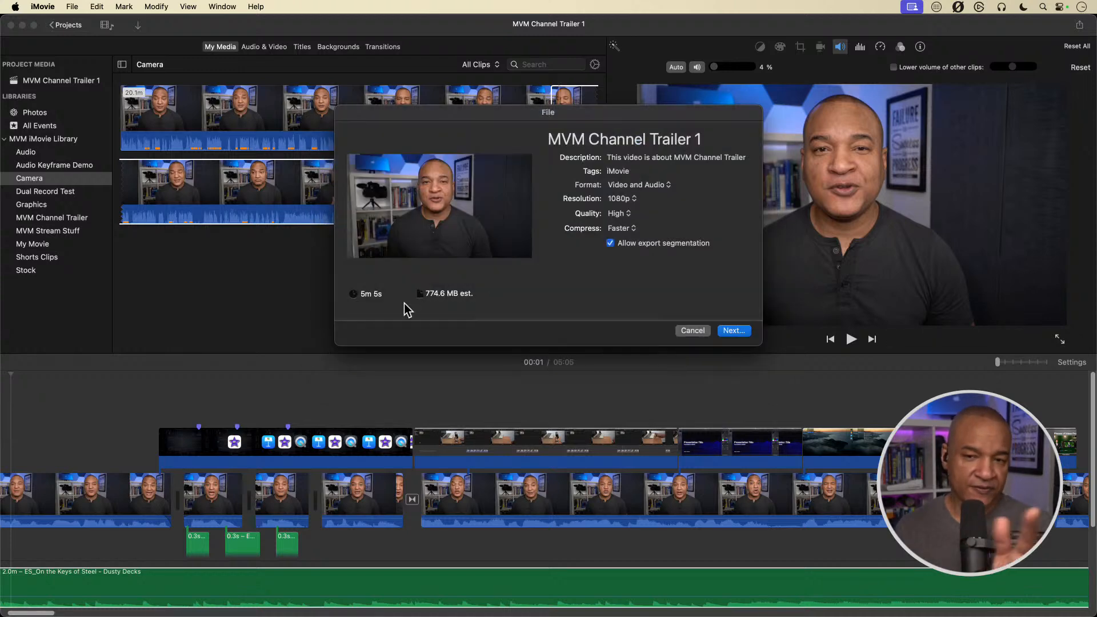
click(692, 331)
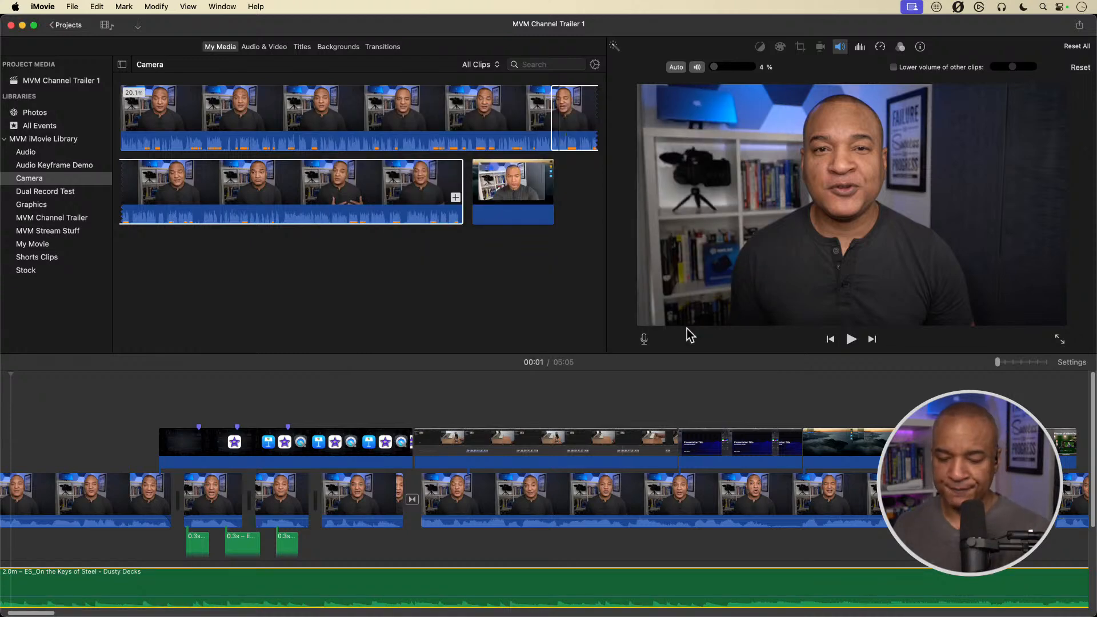